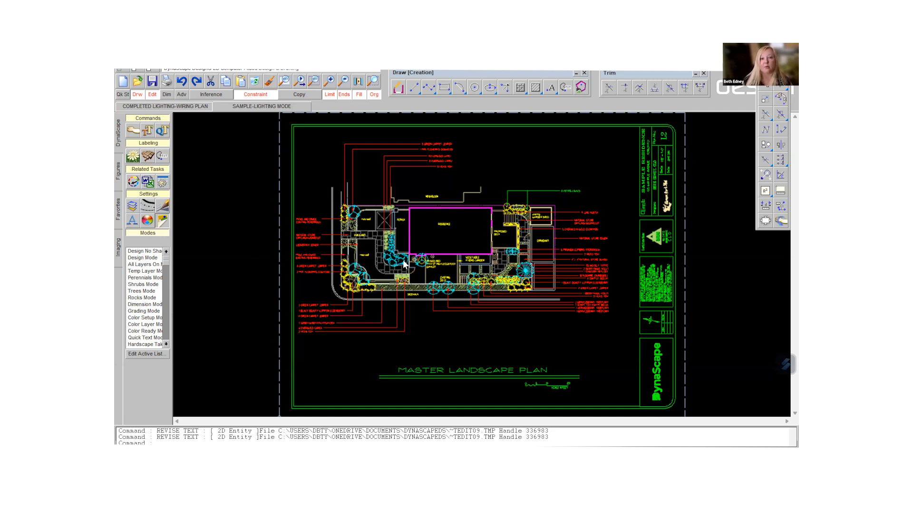
- Switch the landscape plan to Lighting Mode
click(166, 344)
click(166, 343)
click(166, 343)
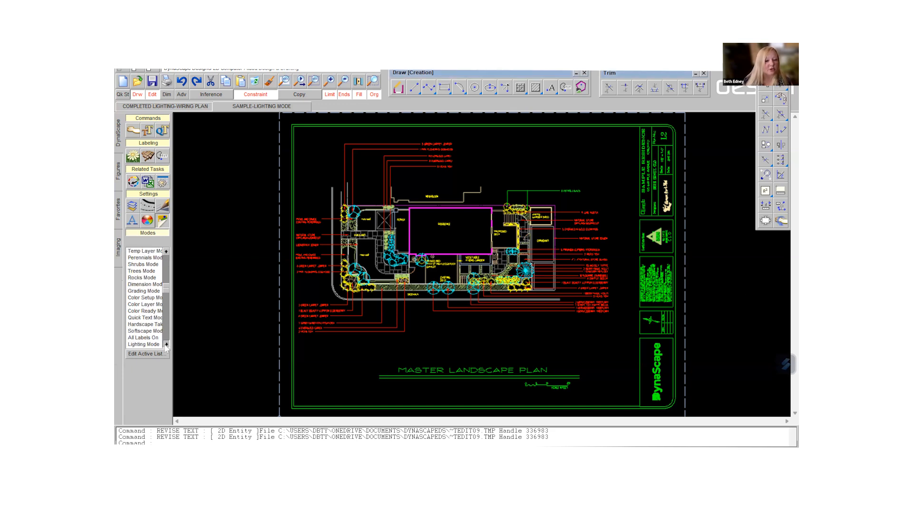
click(150, 345)
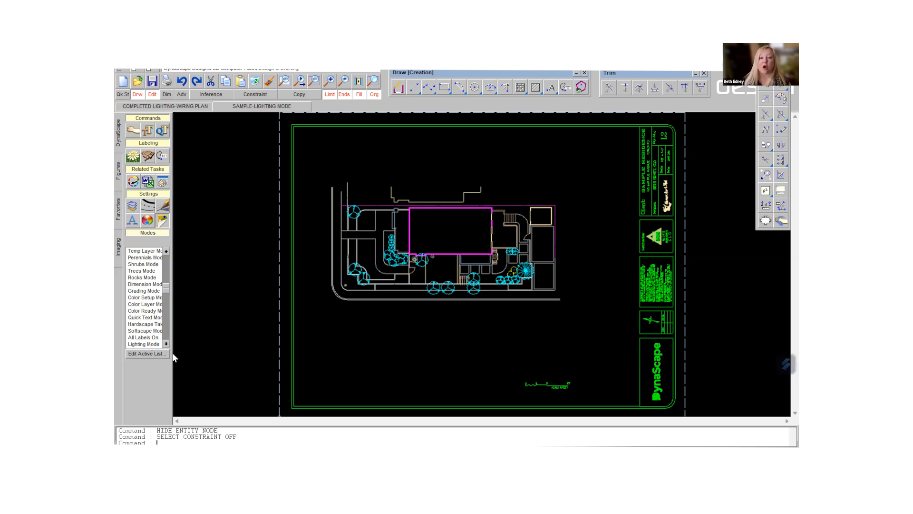
- Review which layers are switched on in the layer table, from Temp through Pattern_B, leaving the settings as they are
click(135, 205)
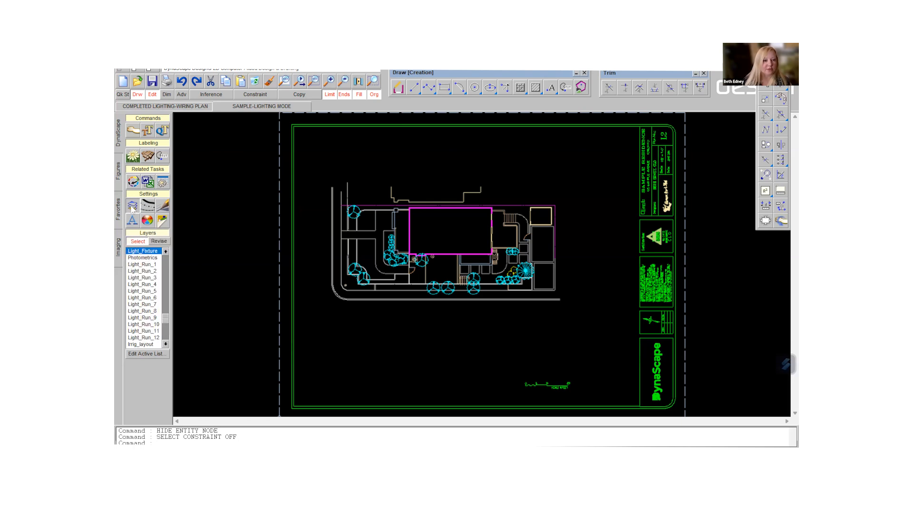
click(142, 354)
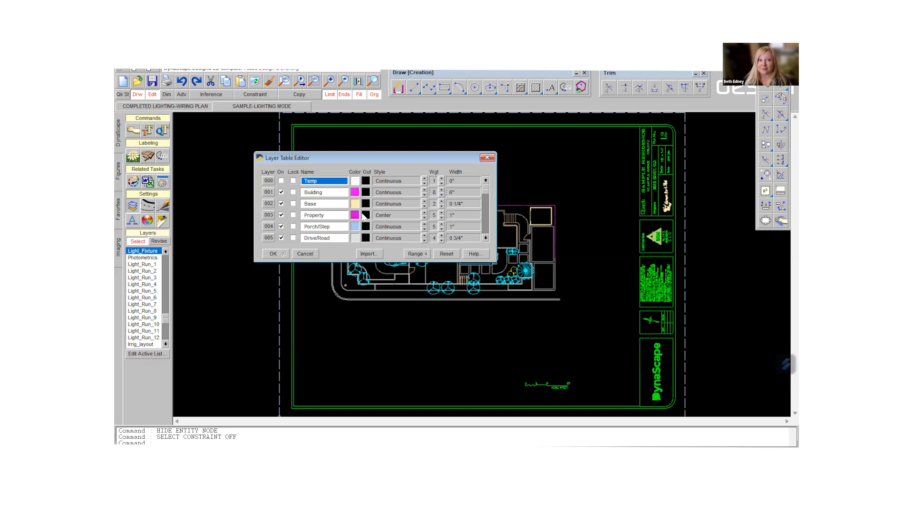
click(485, 238)
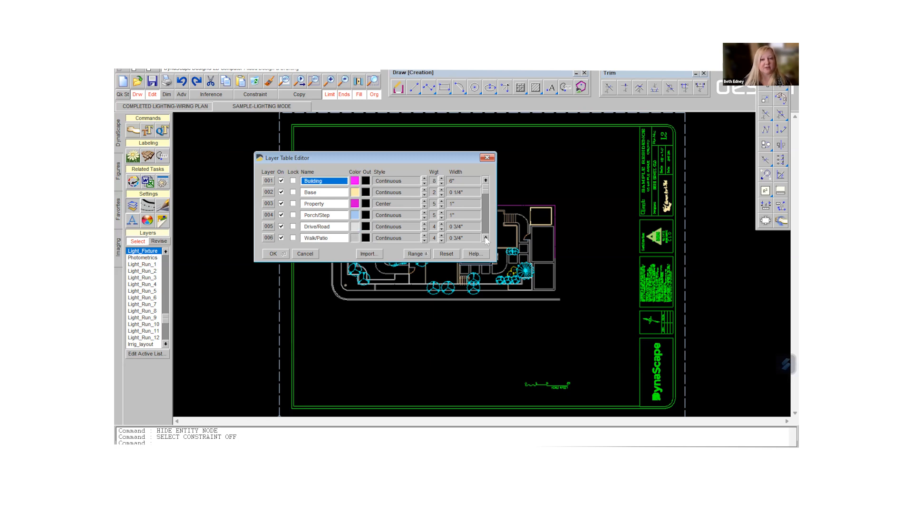
click(485, 238)
click(485, 238)
click(486, 238)
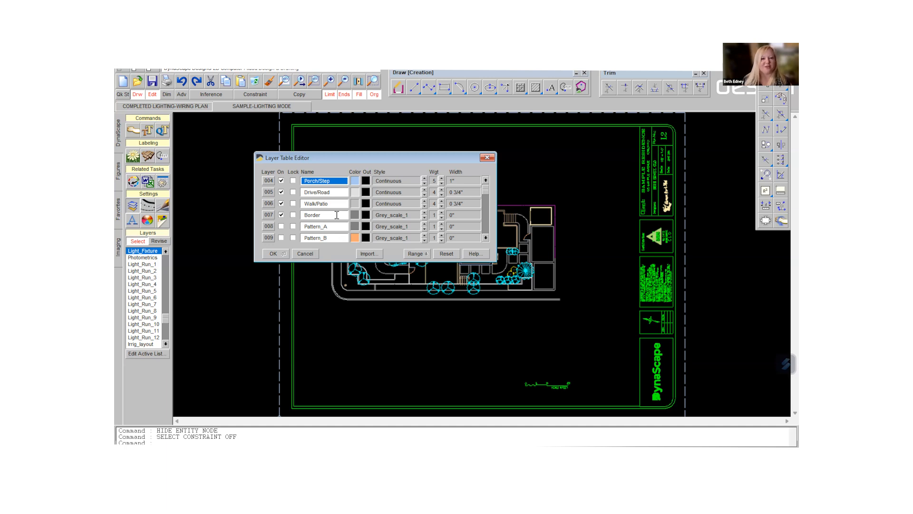
click(487, 158)
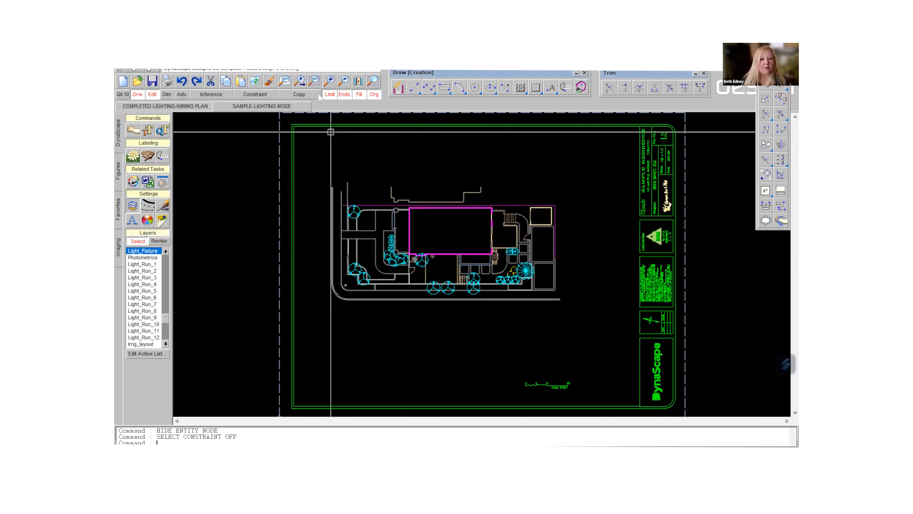
- Load the LIGHT FIXTURES figure library for use on the house and yard area of the plan
click(373, 81)
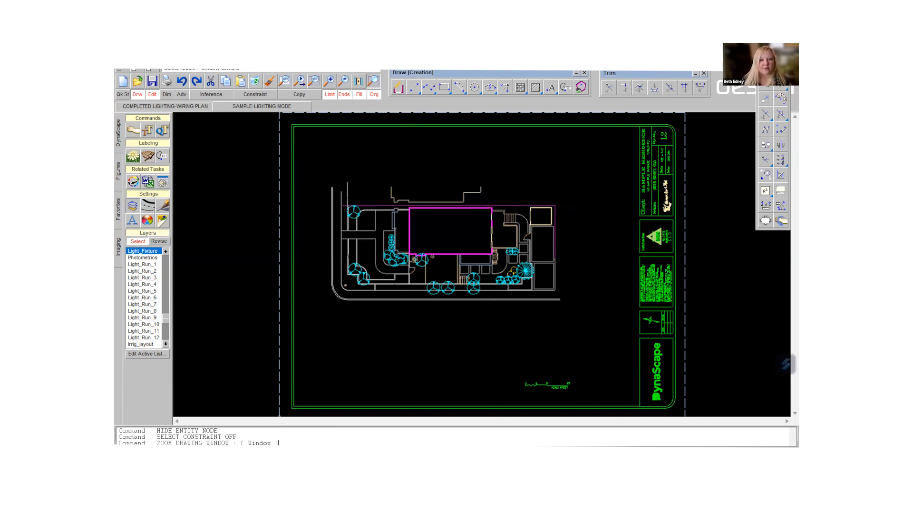
click(311, 182)
click(583, 323)
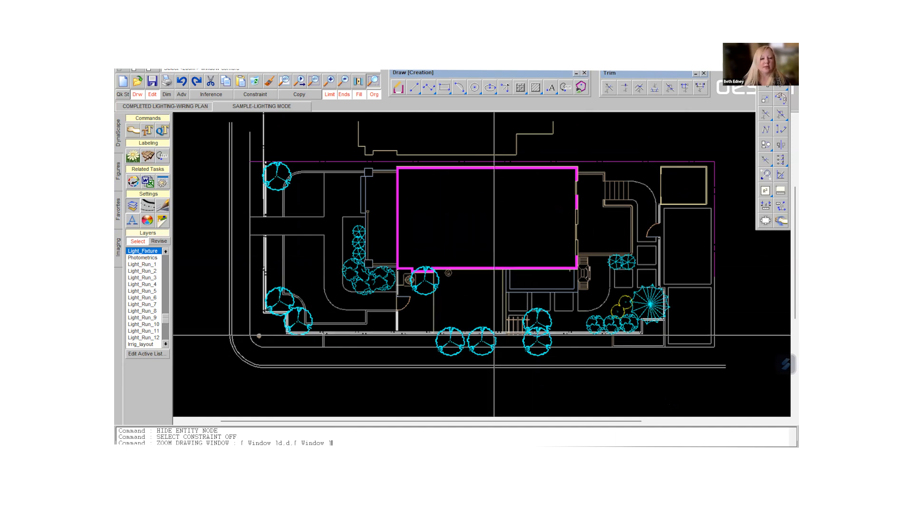
click(119, 171)
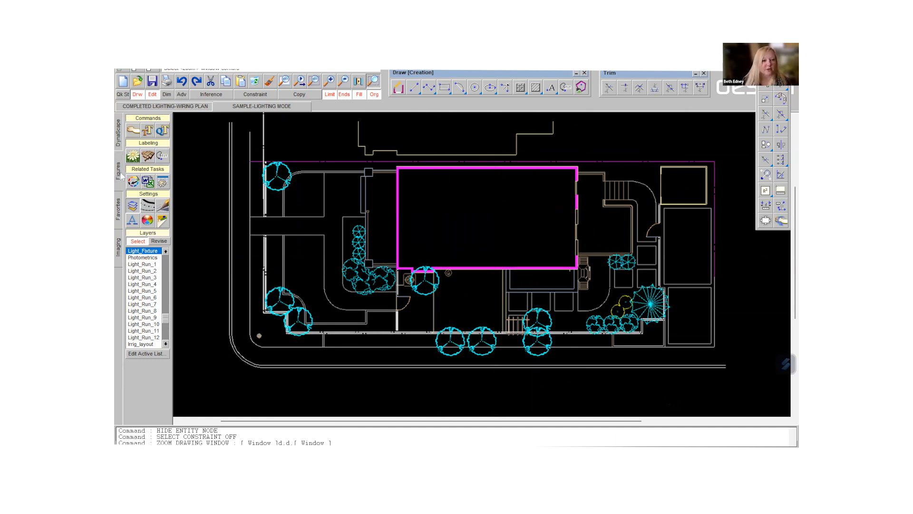
click(168, 120)
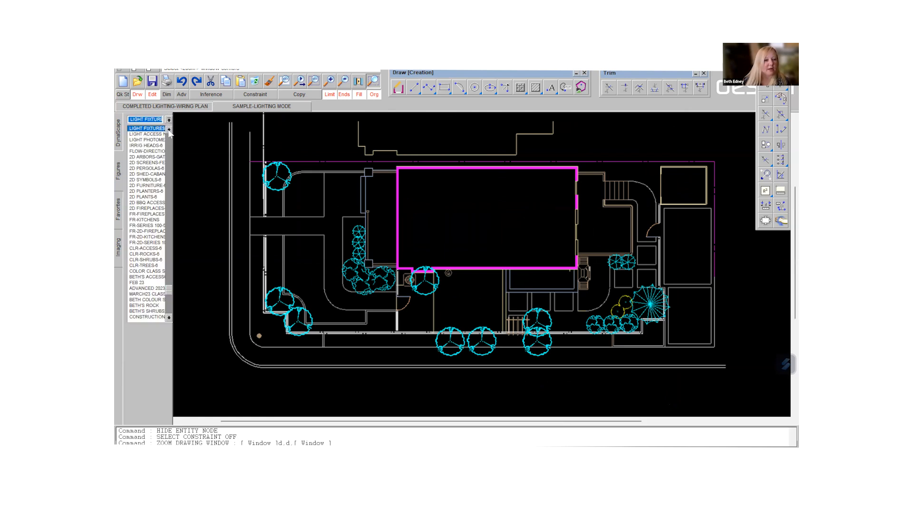
click(169, 130)
click(169, 130)
click(169, 130)
click(169, 129)
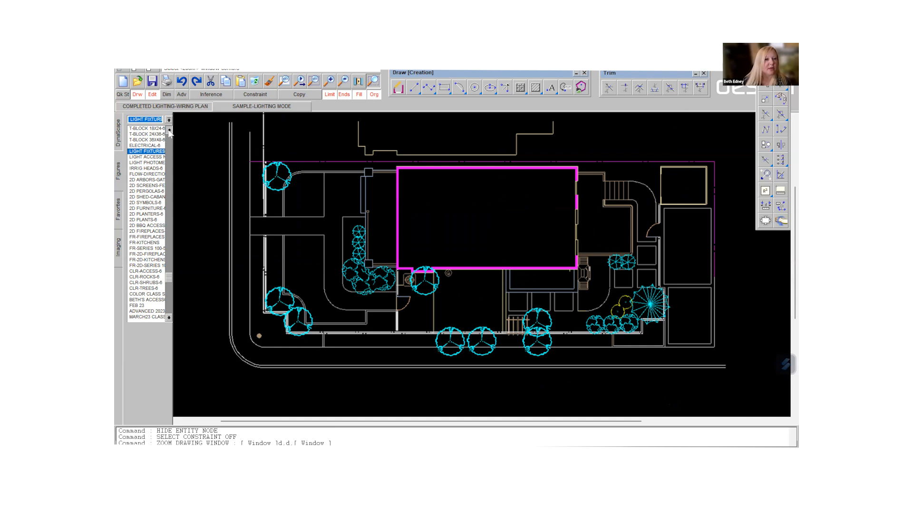
click(150, 152)
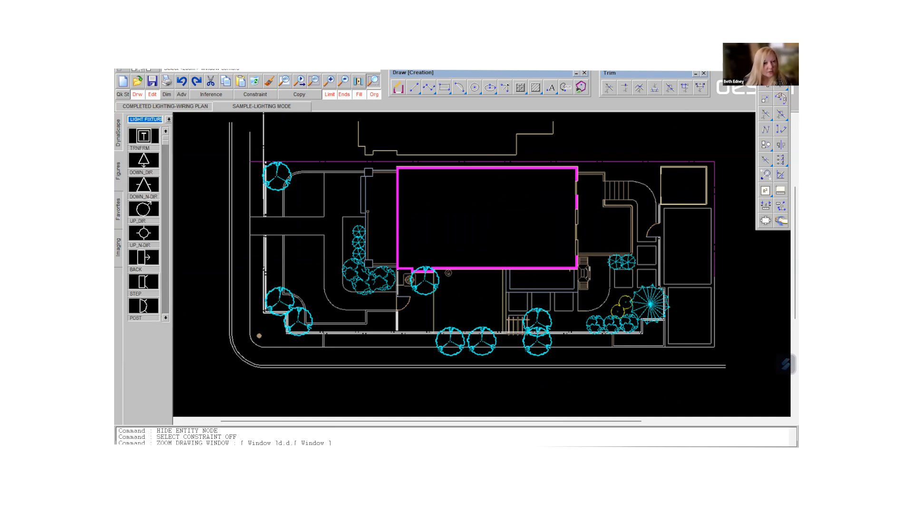
- Place two TRNFRM transformers, one beside the building's upper-left corner and one beside its lower-right corner
click(143, 137)
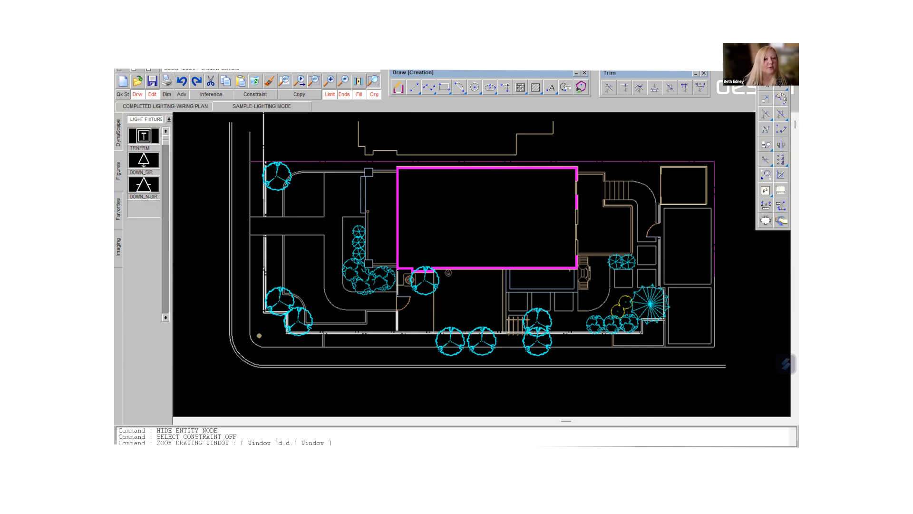
click(379, 171)
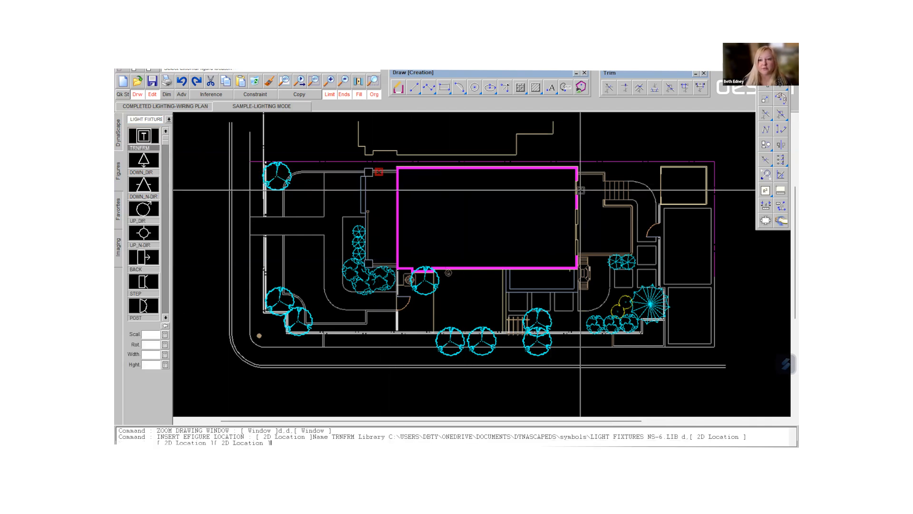
click(586, 254)
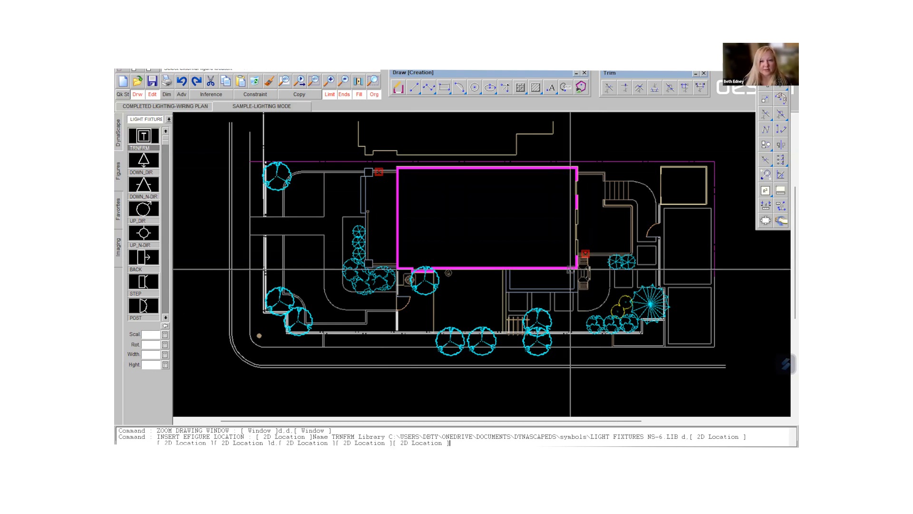
- Place six PATH_N-DIR path lights around the walks and beds on the left side of the building
click(166, 318)
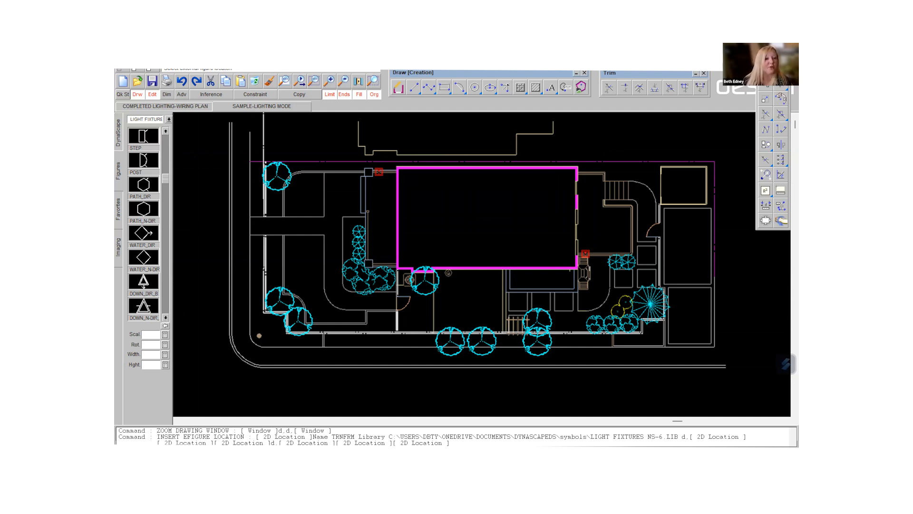
click(144, 212)
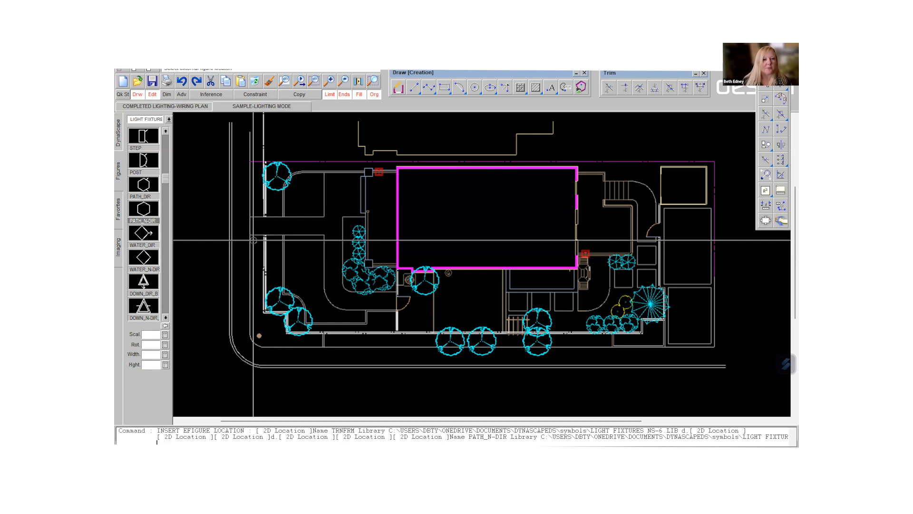
click(254, 241)
click(272, 210)
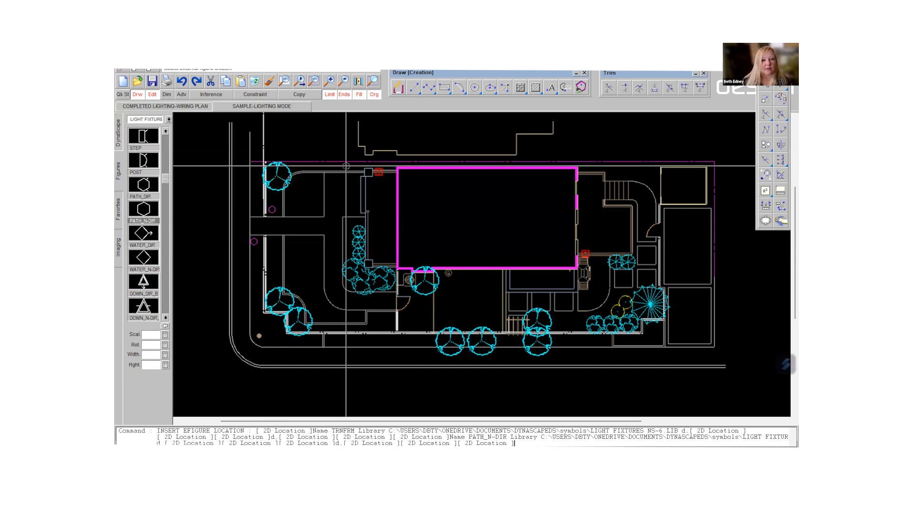
click(346, 167)
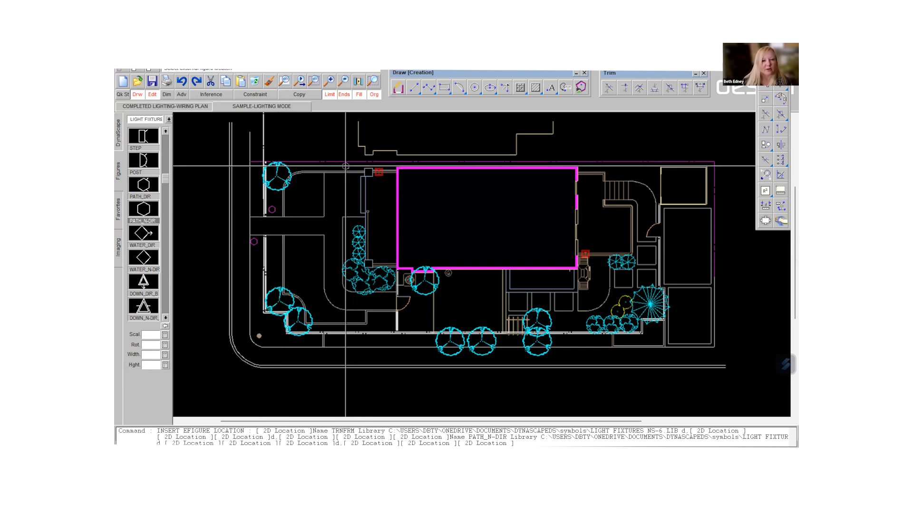
click(347, 222)
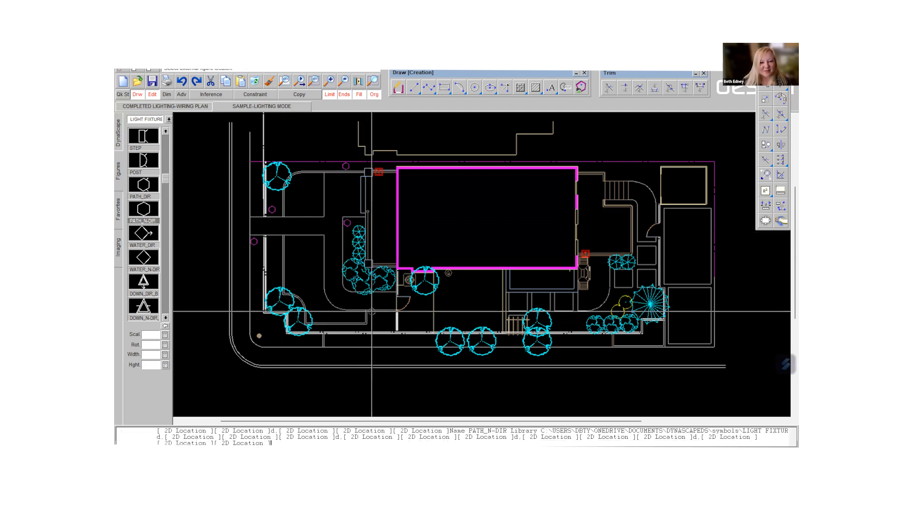
click(372, 314)
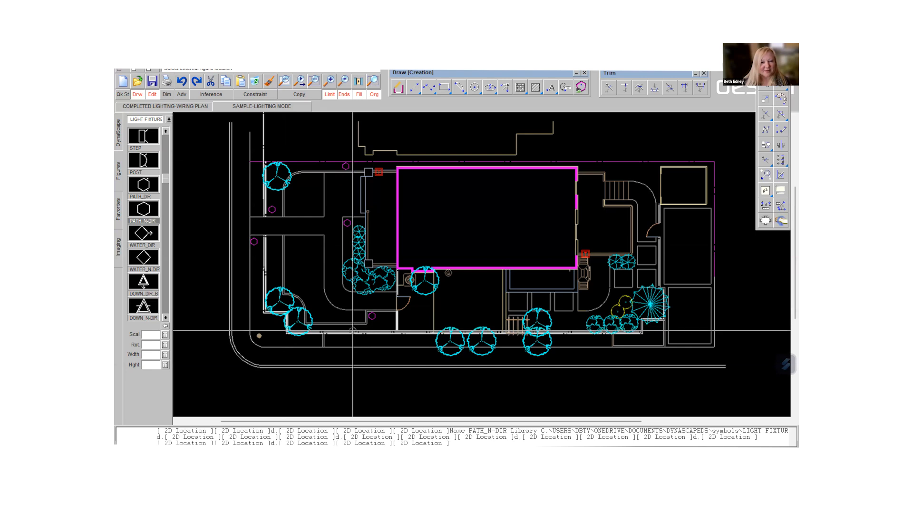
click(355, 328)
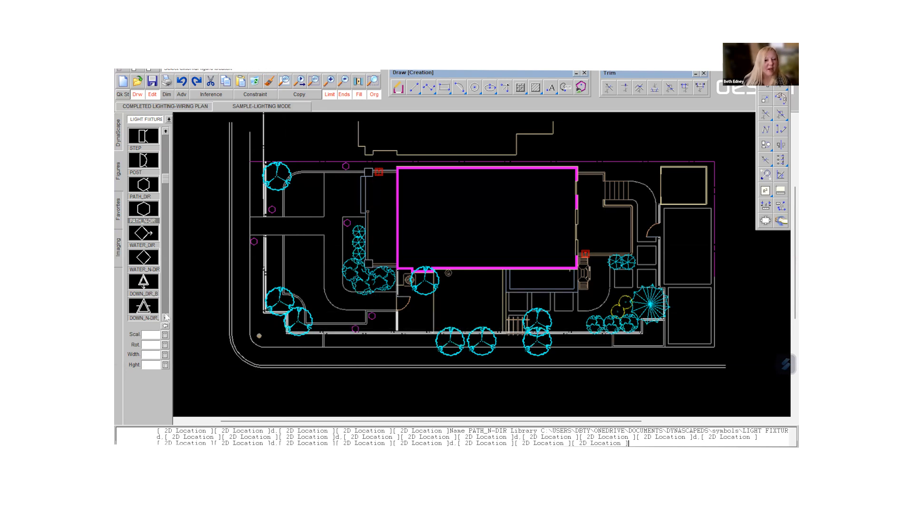
- Place six PATH_N-DIR_B path lights along the curved walk from the lower patio area up past the stairs, right of the building
click(166, 318)
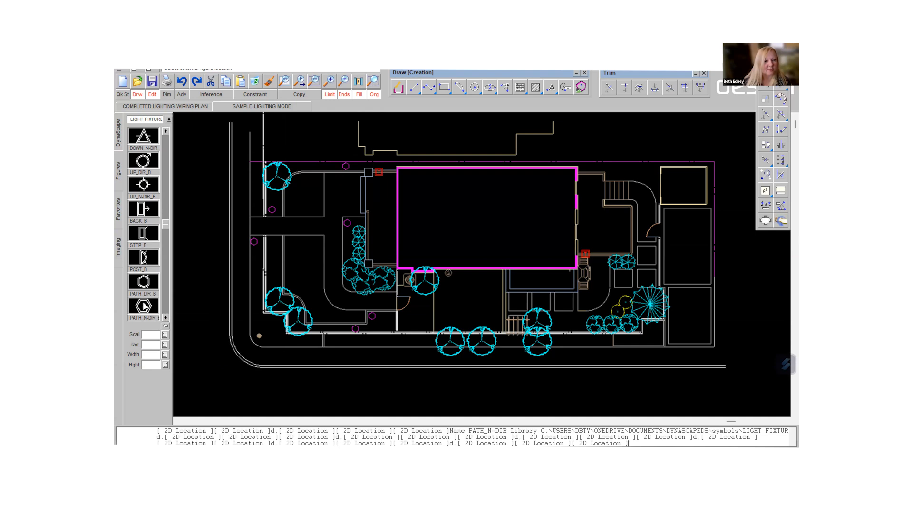
click(144, 306)
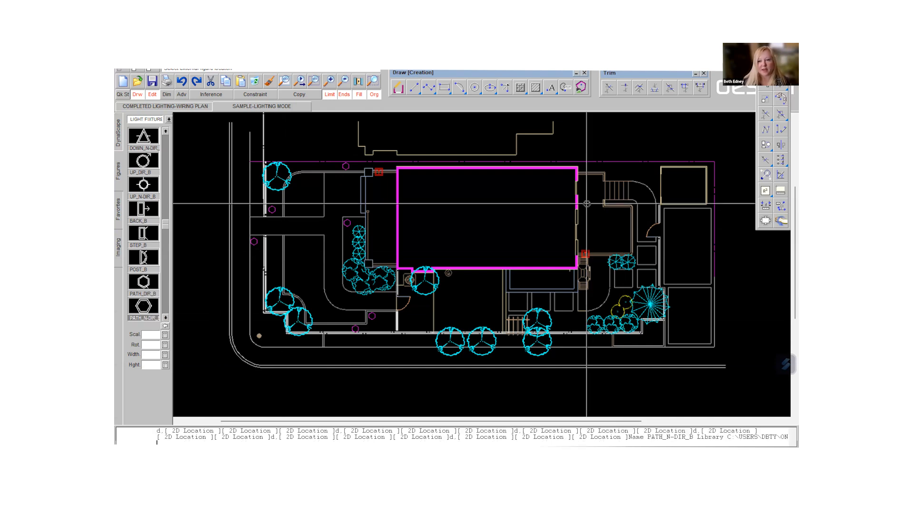
click(566, 317)
click(609, 306)
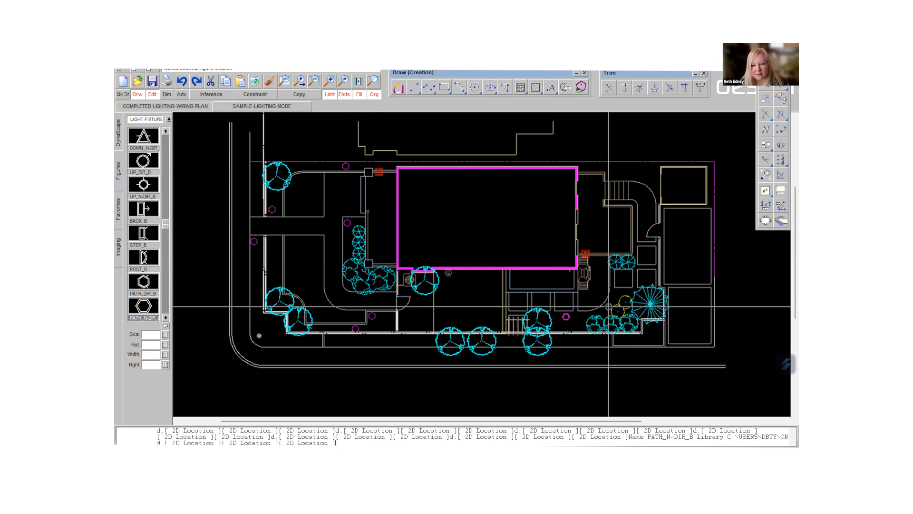
click(638, 255)
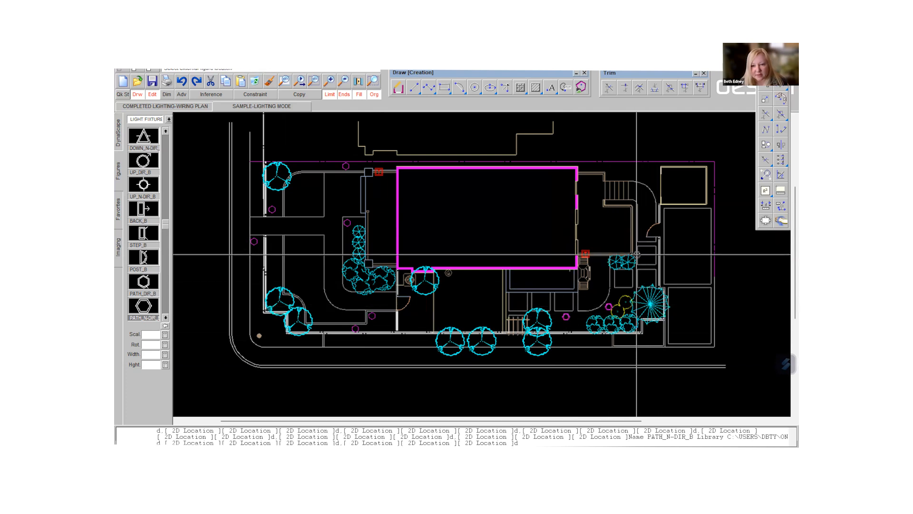
click(636, 232)
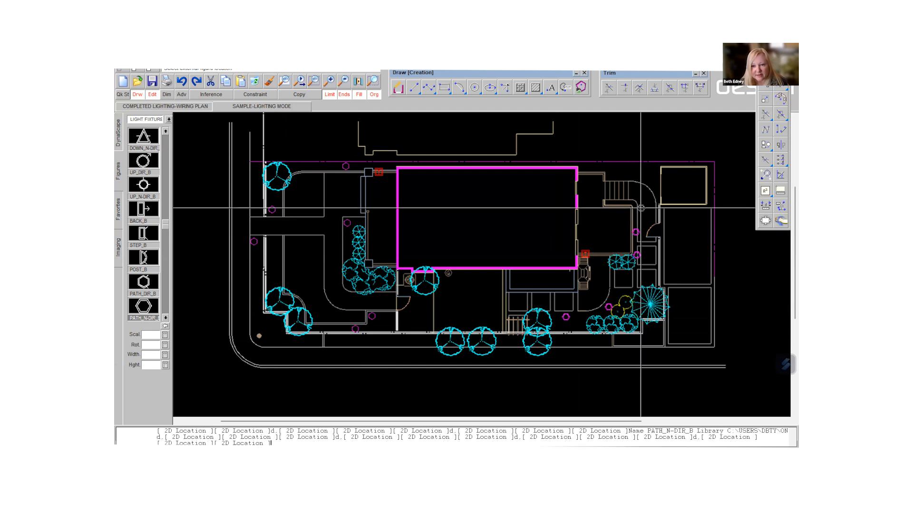
click(634, 208)
click(650, 178)
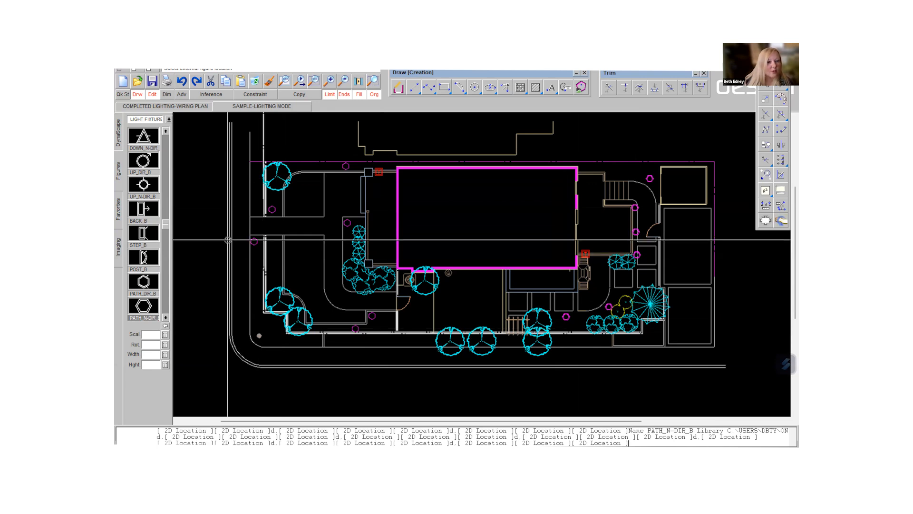
- Insert two STEP_B step lights at scale 0.5, spaced apart along the deck-side edge of the stairs right of the building
click(144, 235)
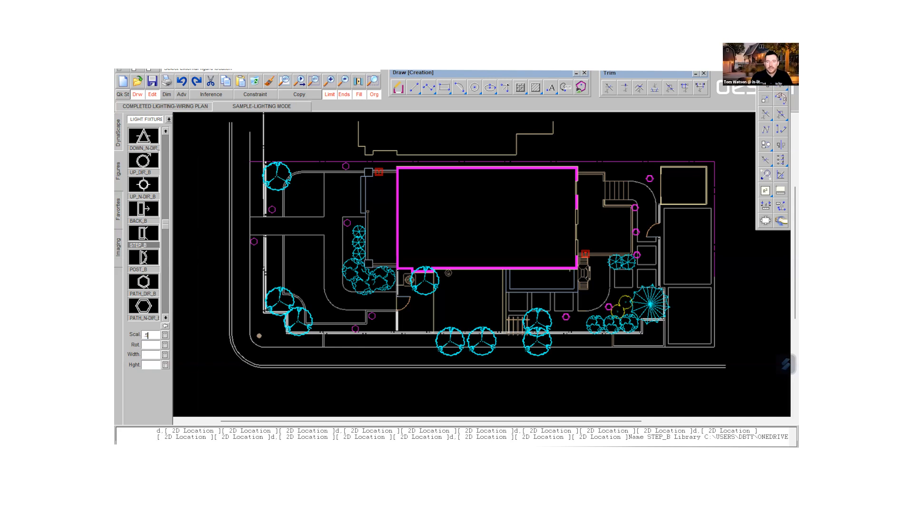
key(Return)
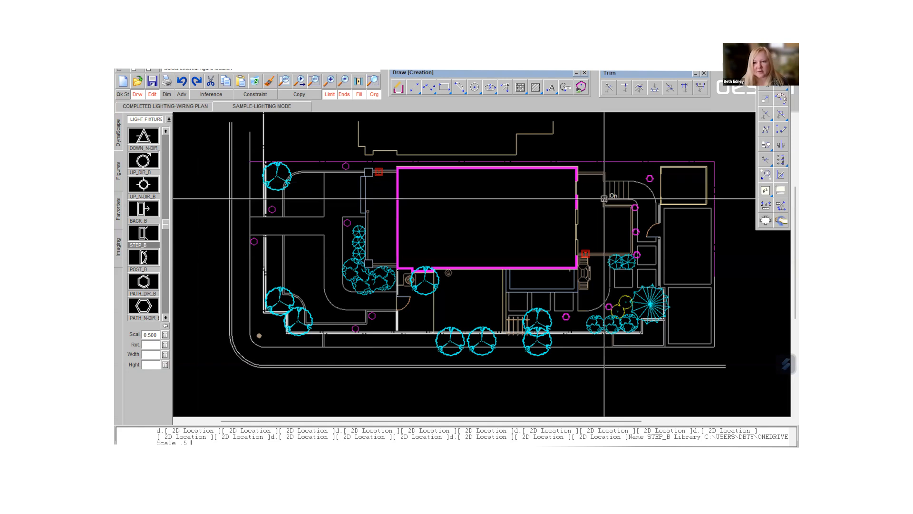
scroll(604, 199, up, 4)
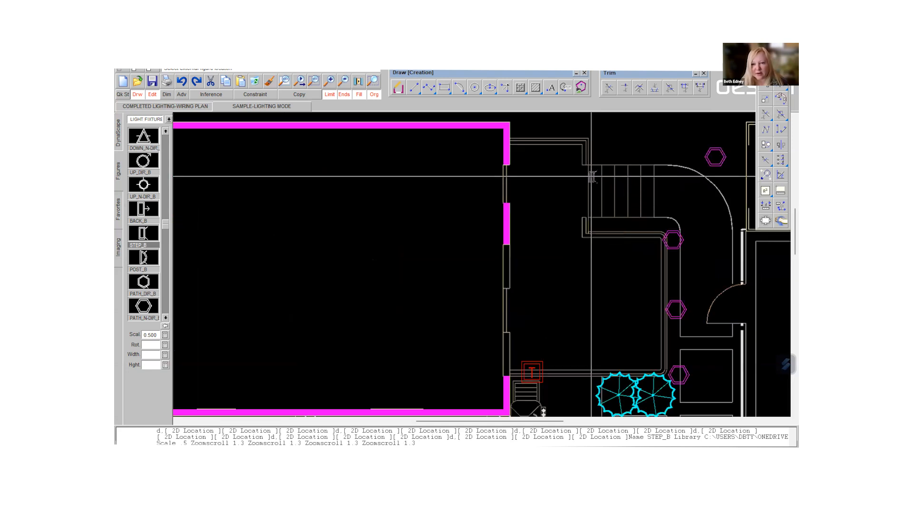
click(592, 176)
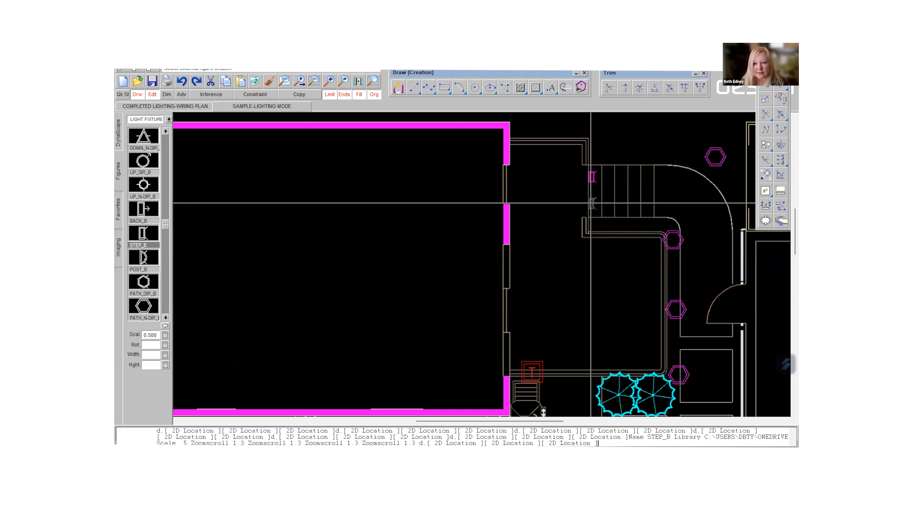
click(592, 203)
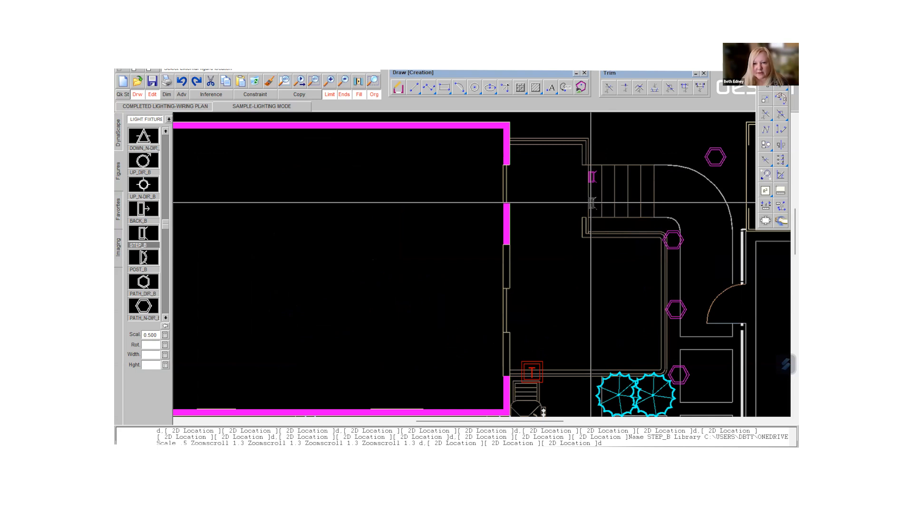
- Copy the upper step light horizontally across the stairs with the Ortho constraint, placing five copies, one on each remaining step edge
click(766, 86)
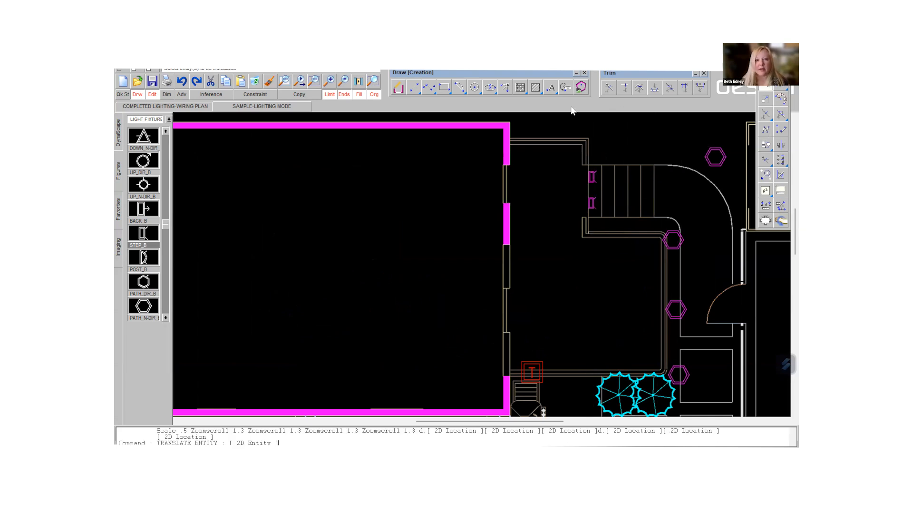
click(301, 97)
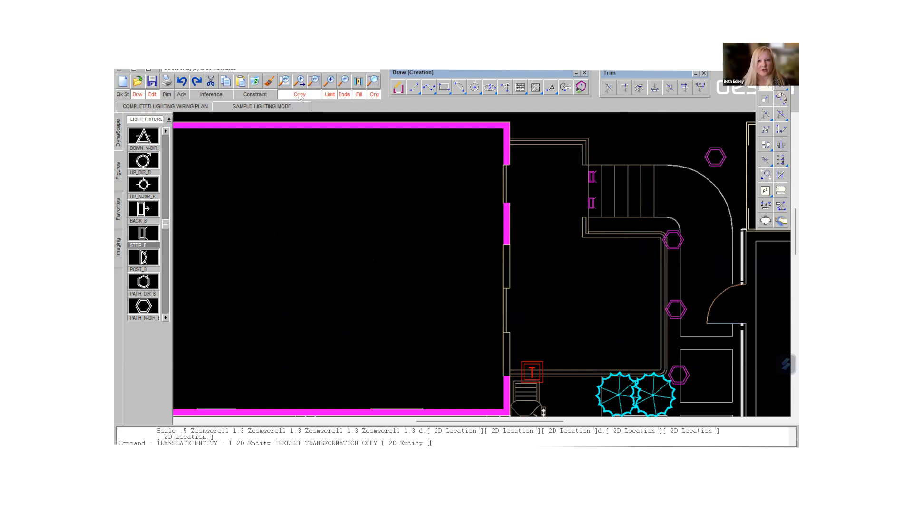
click(265, 95)
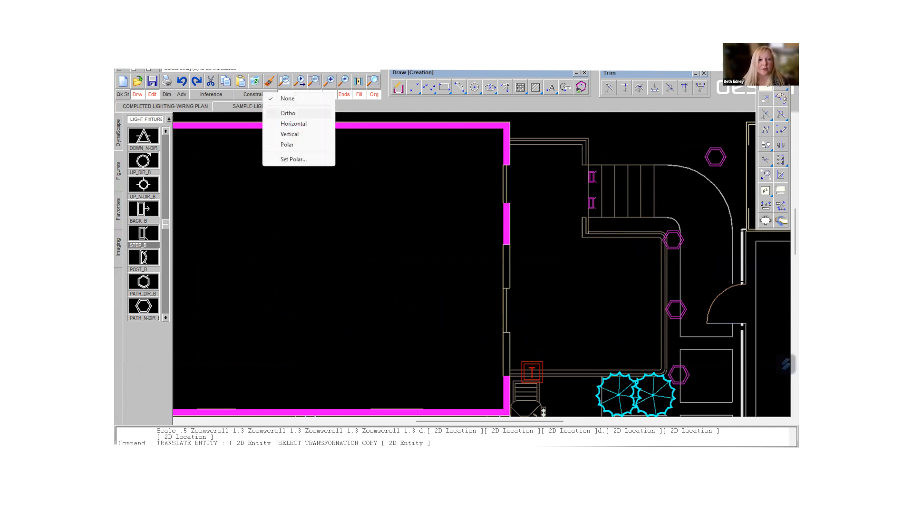
click(288, 113)
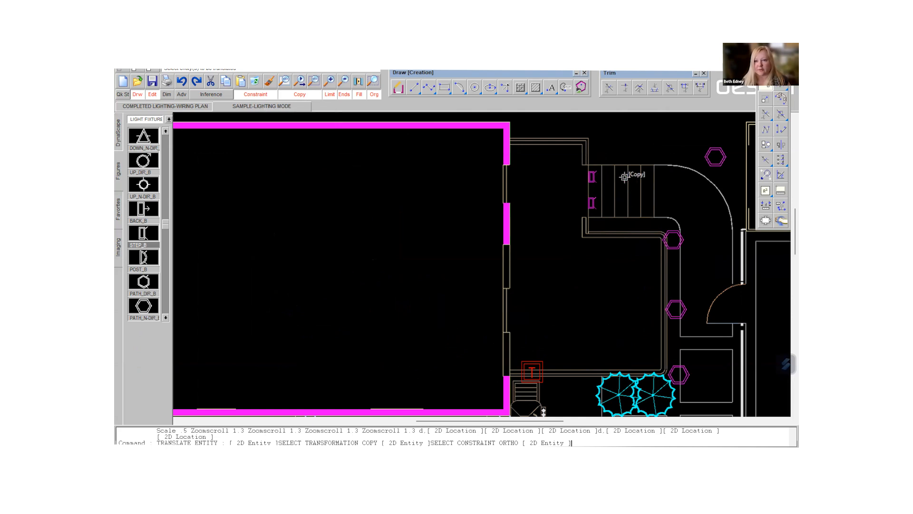
click(593, 178)
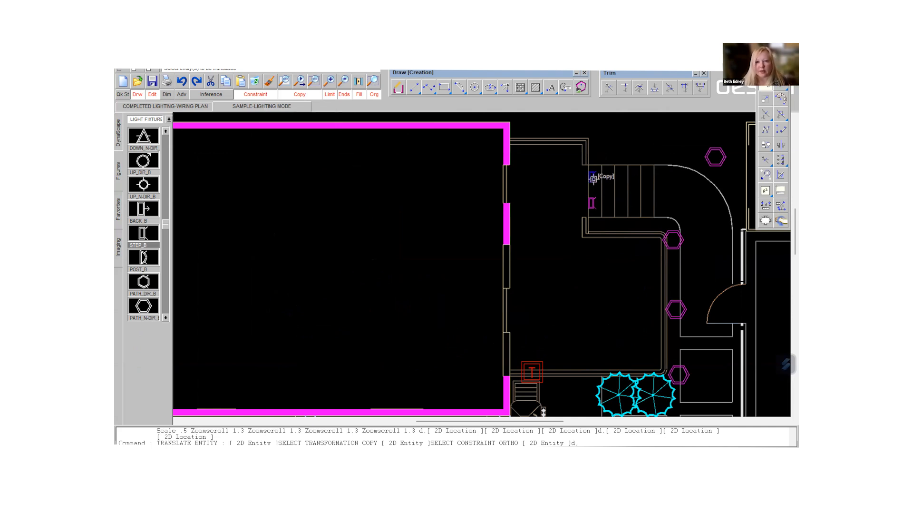
click(594, 179)
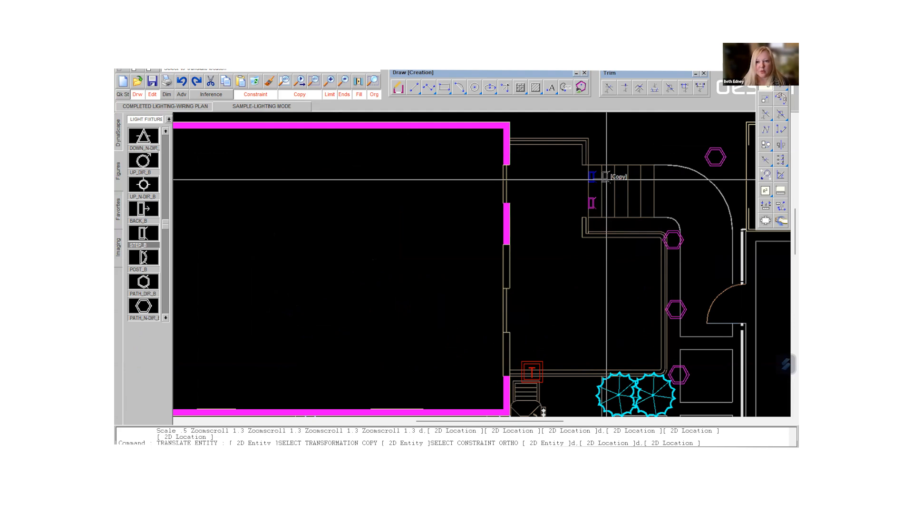
click(606, 179)
click(619, 179)
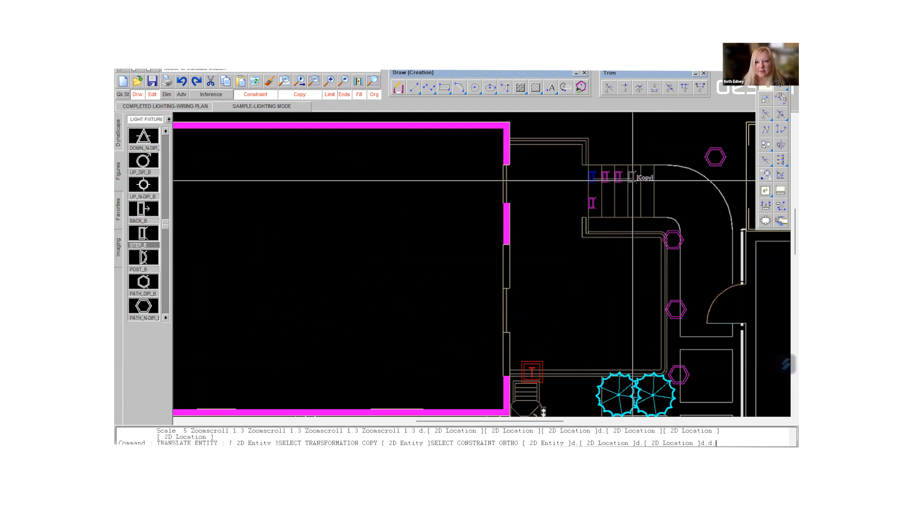
click(631, 178)
click(645, 178)
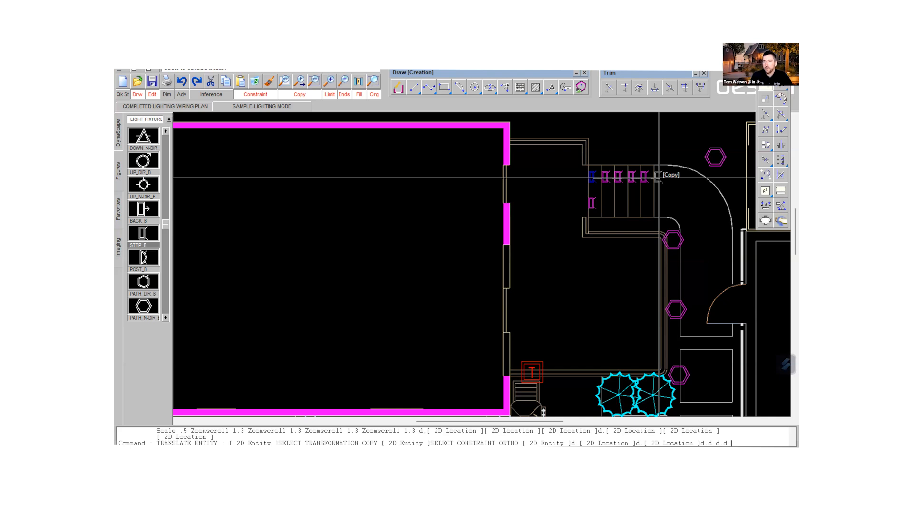
click(658, 177)
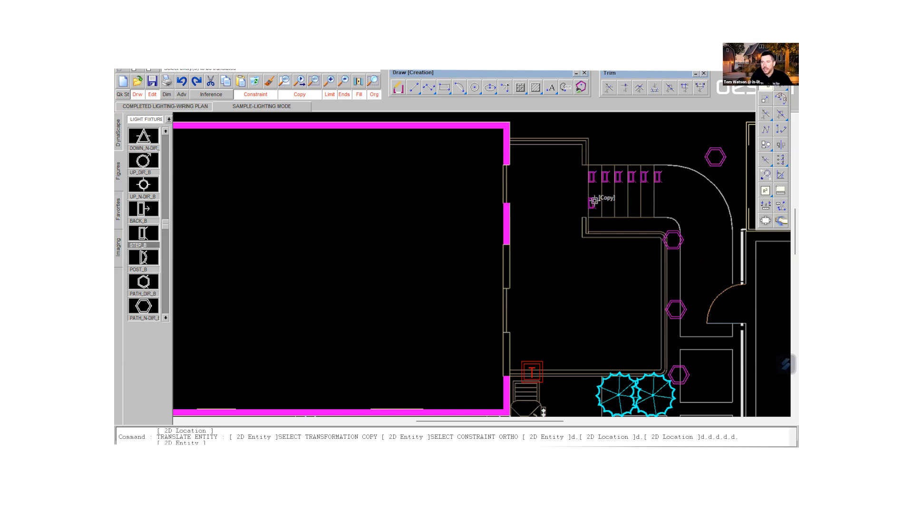
- Copy the lower step light horizontally across the stairs, placing five copies aligned beneath the upper row
click(593, 202)
click(595, 200)
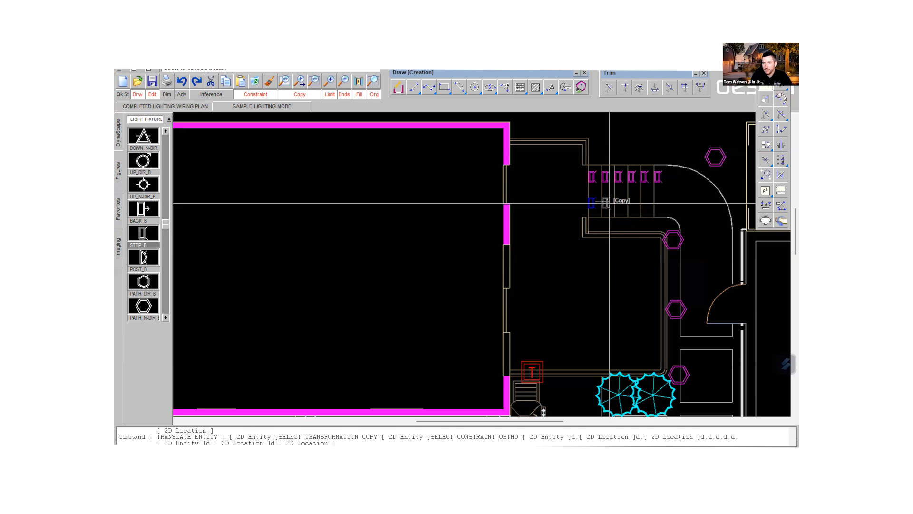
click(609, 203)
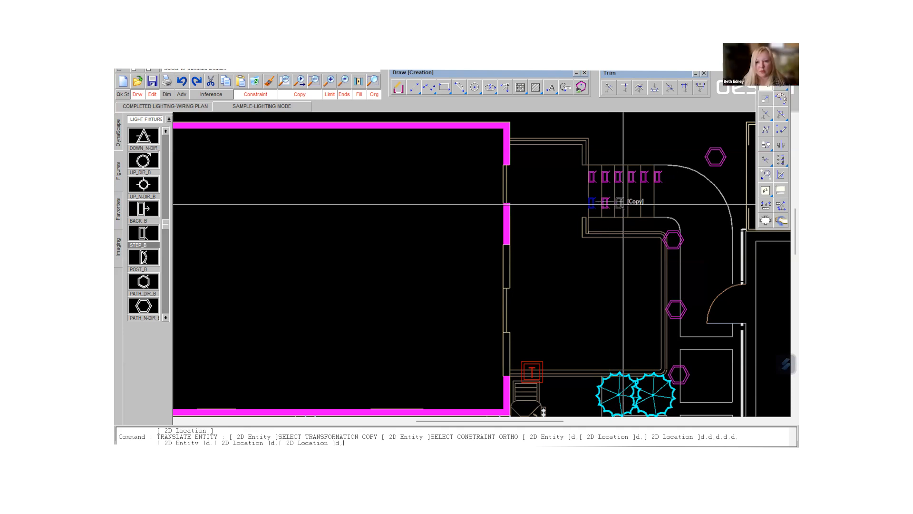
click(622, 203)
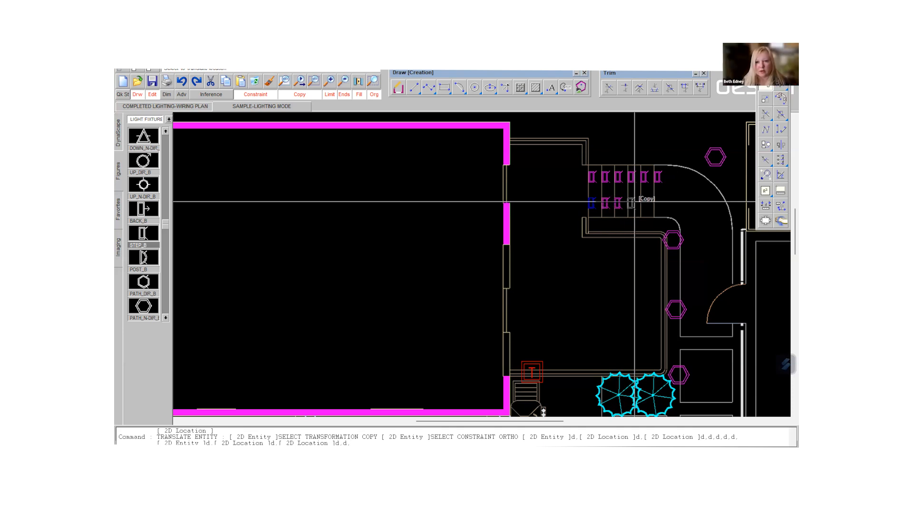
click(635, 202)
click(648, 202)
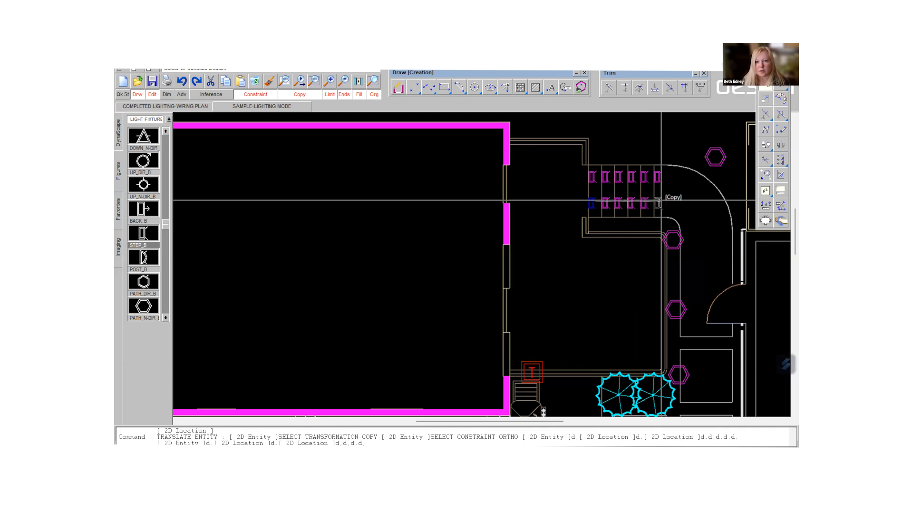
click(661, 202)
right_click(661, 202)
- Place four UP_N-DIR_B up lights around the small rectangular structure right of the stairs: two along its left side and two along its lower edge
key(Down)
key(Down)
key(Down)
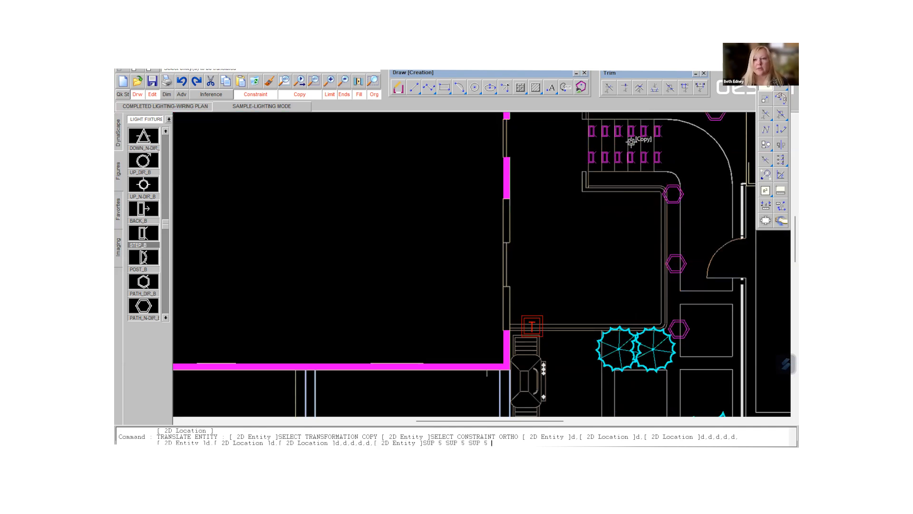
scroll(688, 143, down, 2)
middle_drag(690, 143, 570, 222)
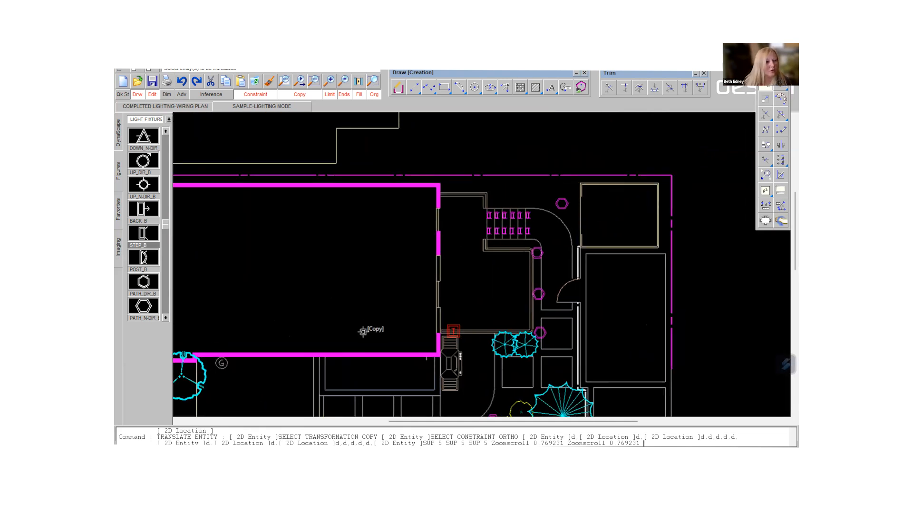
click(166, 318)
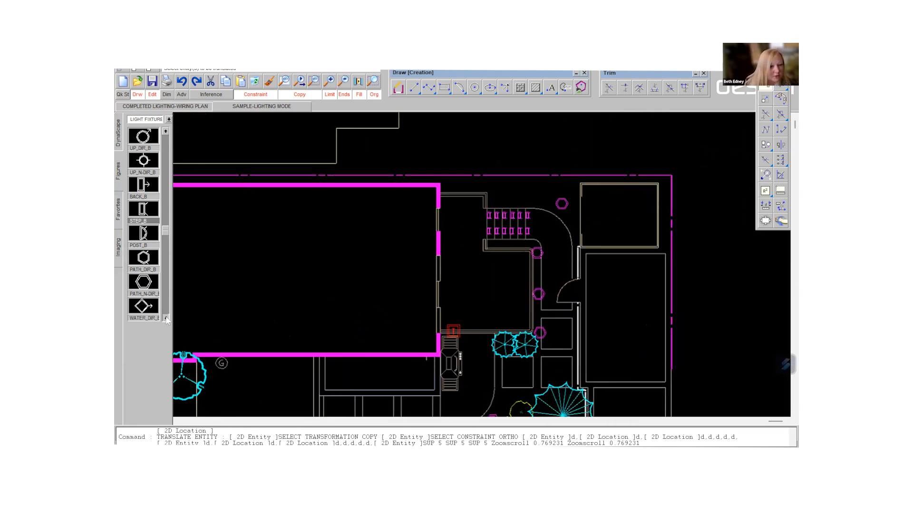
click(143, 161)
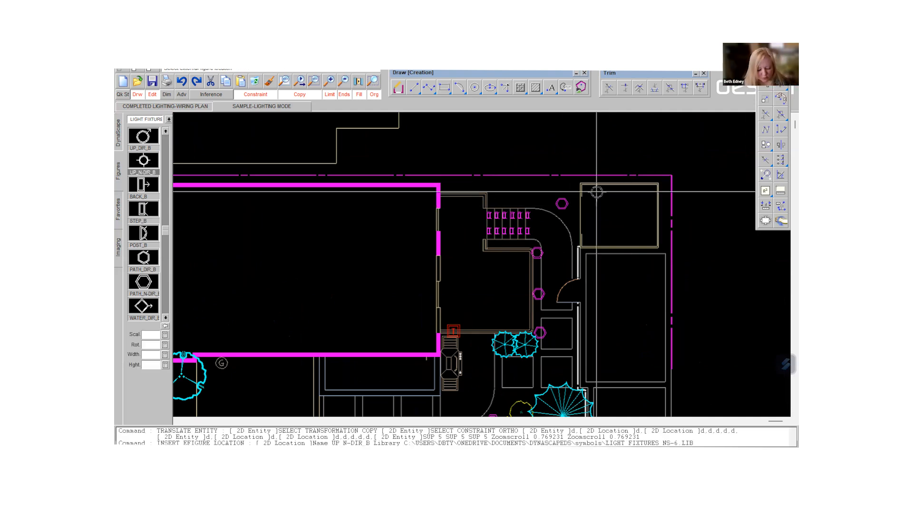
scroll(598, 192, up, 3)
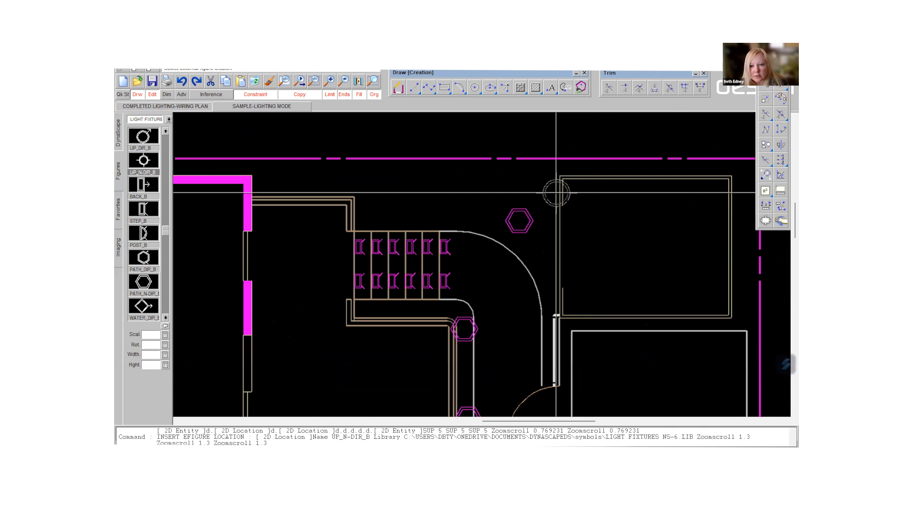
click(552, 308)
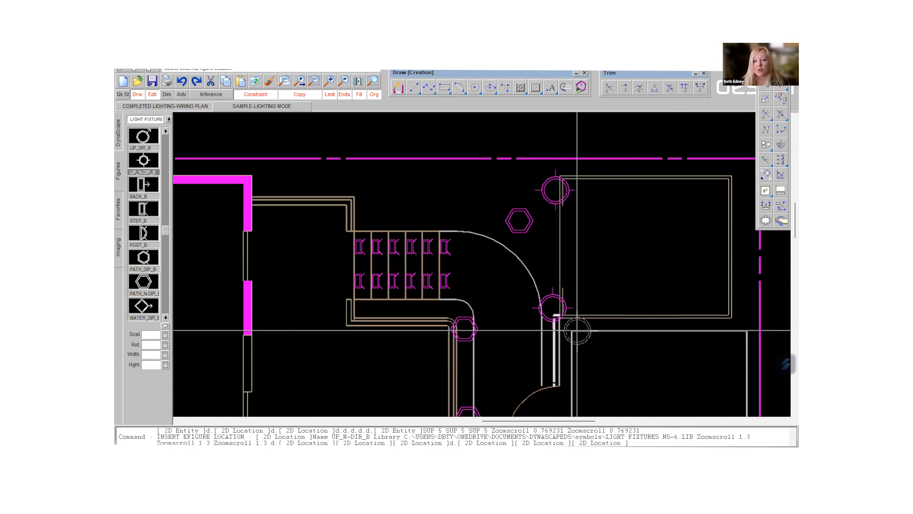
click(578, 324)
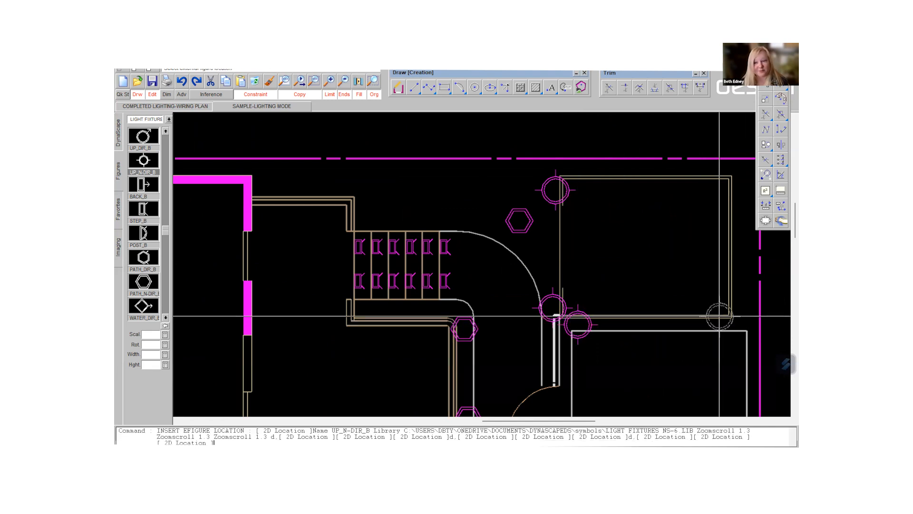
click(717, 321)
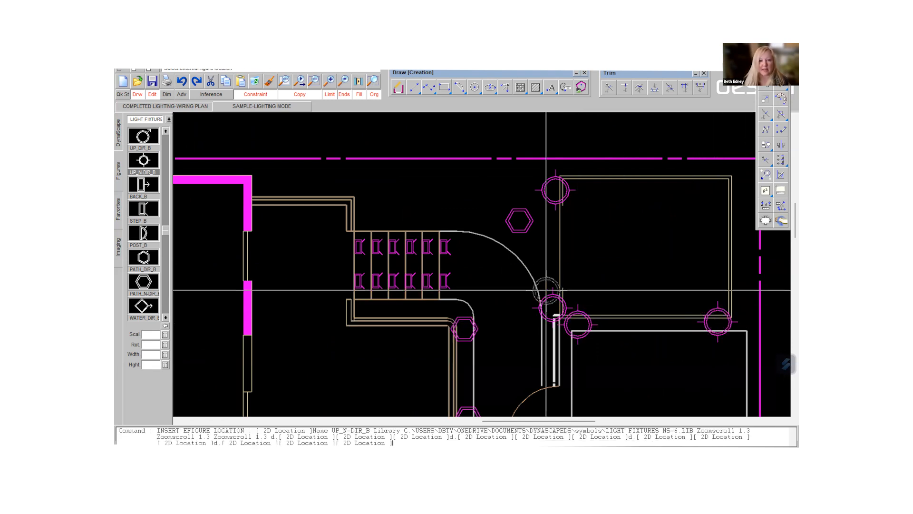
- Place two DOWN_DIR_C down lights in the tree at the property's upper-left corner, aiming one sideways and one downward on the plan
scroll(546, 297, down, 1)
scroll(545, 296, down, 3)
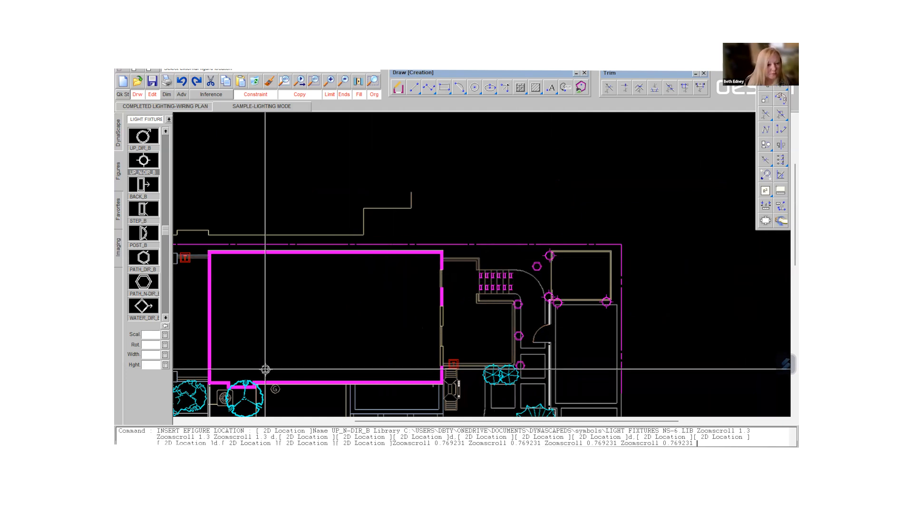
scroll(266, 370, down, 4)
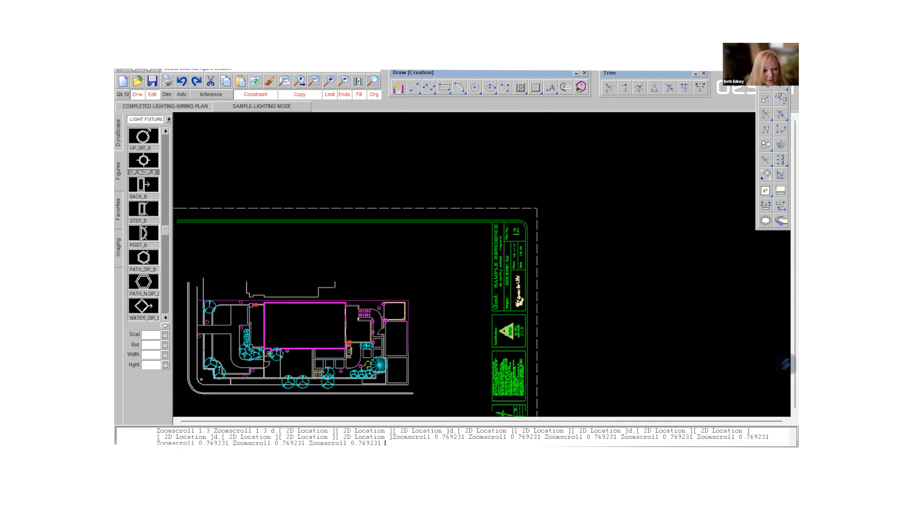
mouse_move(266, 369)
middle_down()
mouse_move(332, 327)
mouse_move(437, 309)
middle_up()
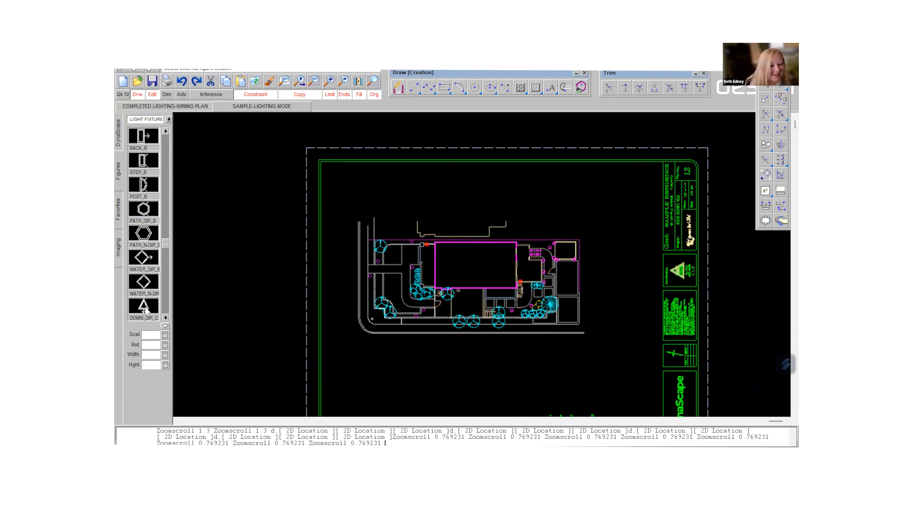
click(144, 305)
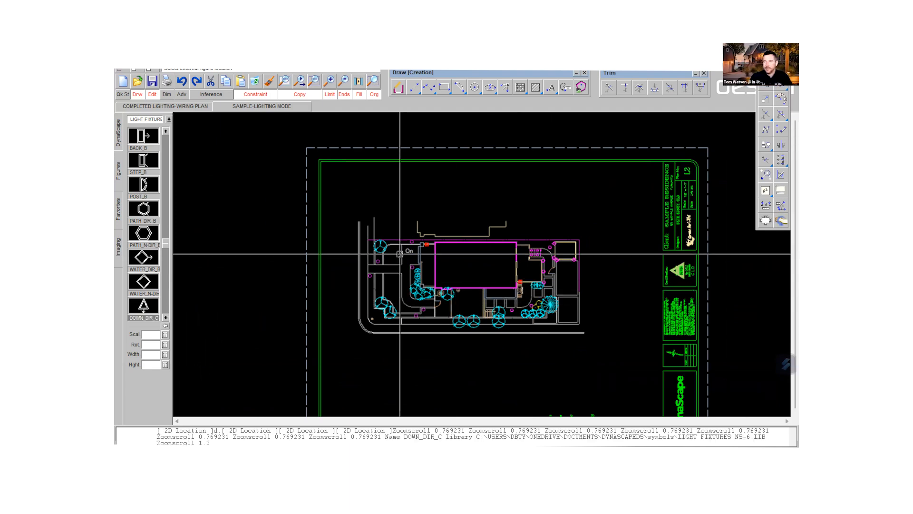
scroll(376, 231, up, 5)
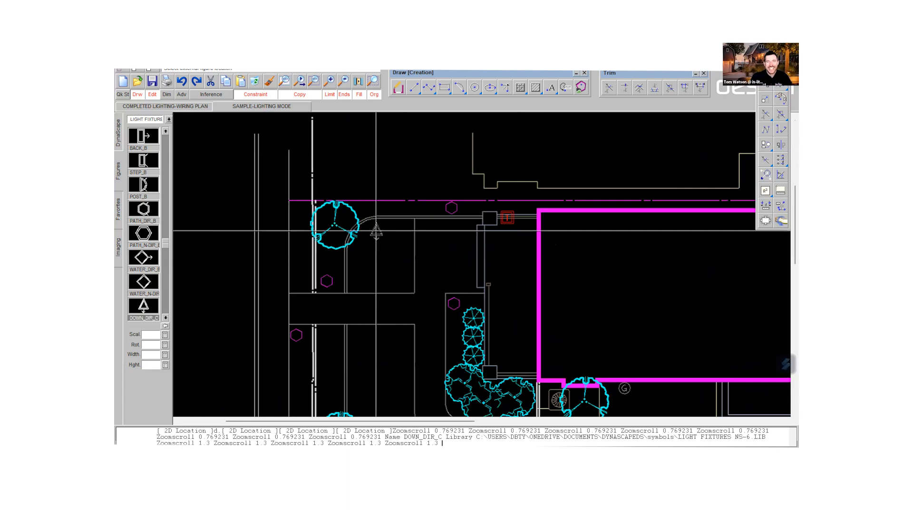
click(349, 215)
click(362, 242)
key(space)
key(space)
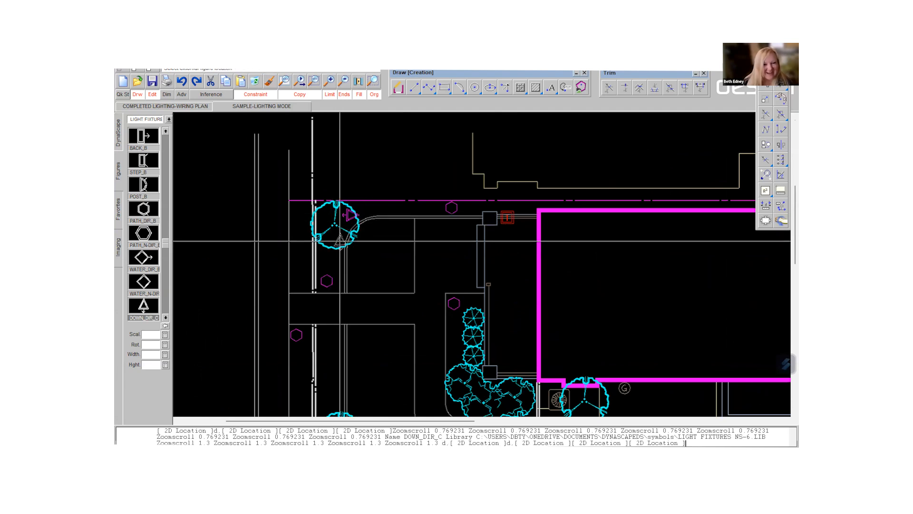
click(330, 239)
click(311, 237)
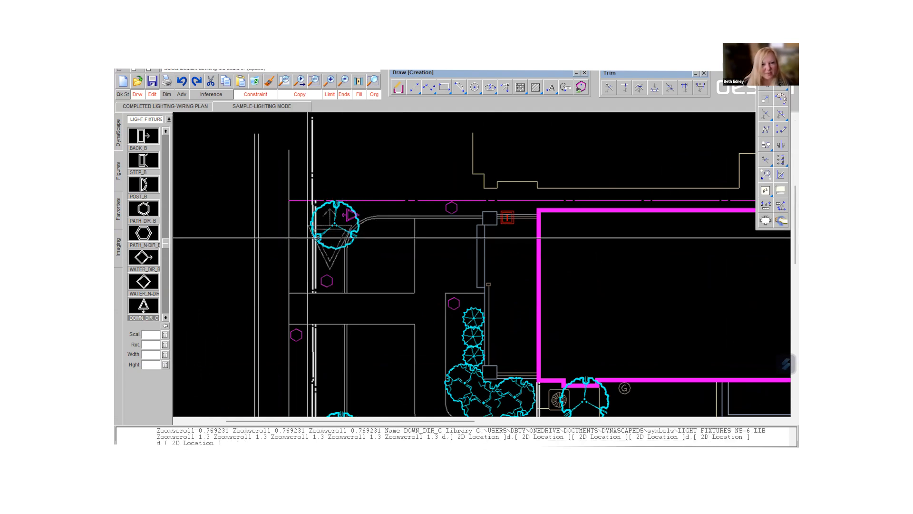
key(space)
key(space)
- Place a DOWN_DIR_C down light in the upper of the two overlapping trees near the property's lower-left corner
key(Down)
key(Down)
key(Down)
key(Down)
key(Down)
key(Down)
key(Down)
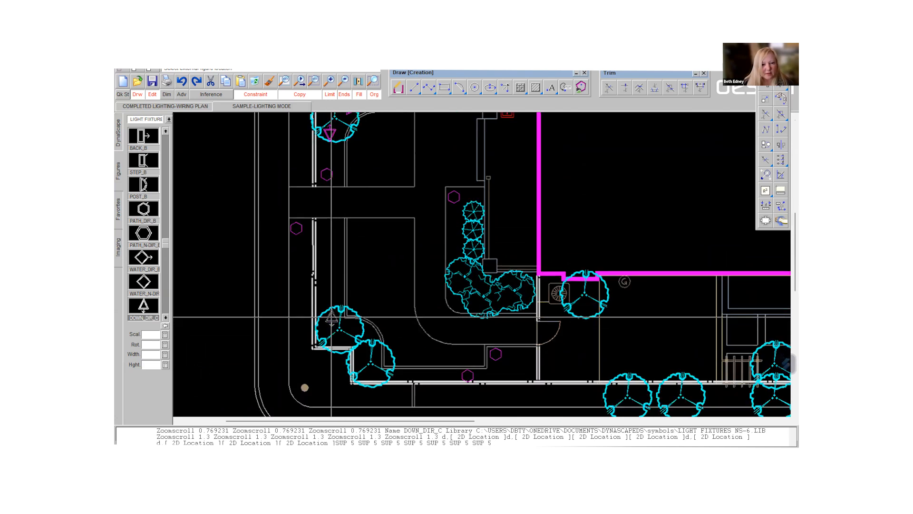
click(332, 317)
click(332, 305)
key(space)
key(space)
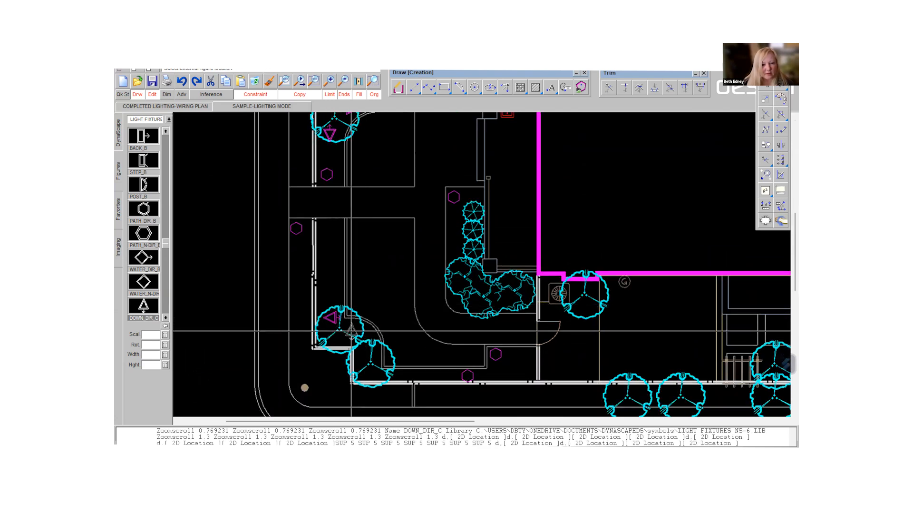
- Remove the drawing constraint and place angled DOWN_DIR_C lights in the two overlapping lower-left trees: one more in the upper tree, two in the lower
click(351, 331)
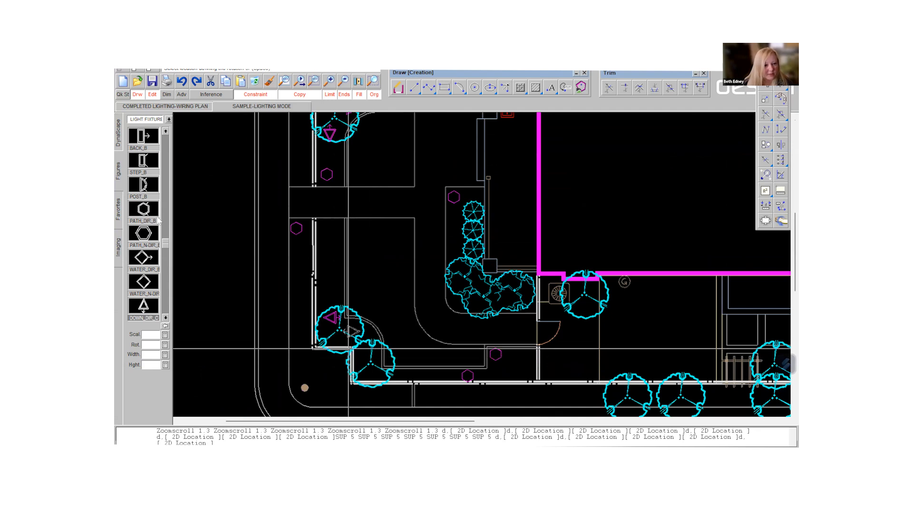
click(255, 95)
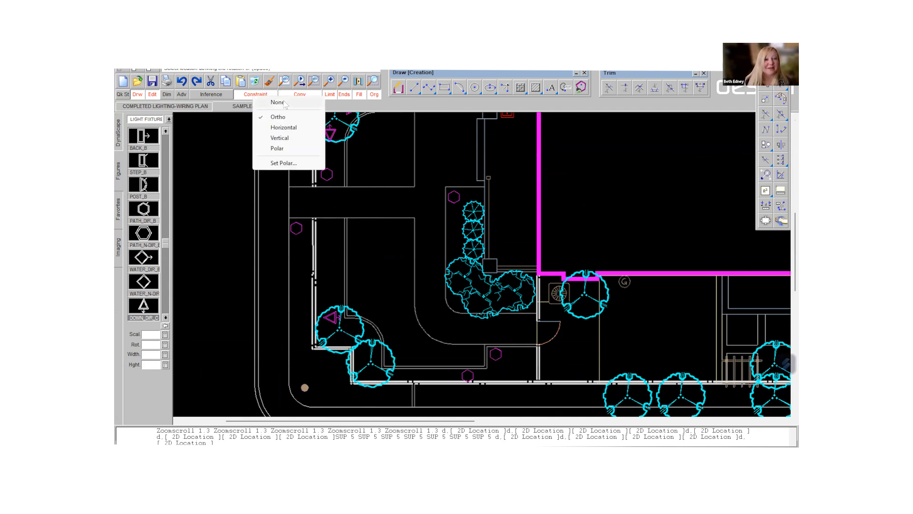
click(277, 103)
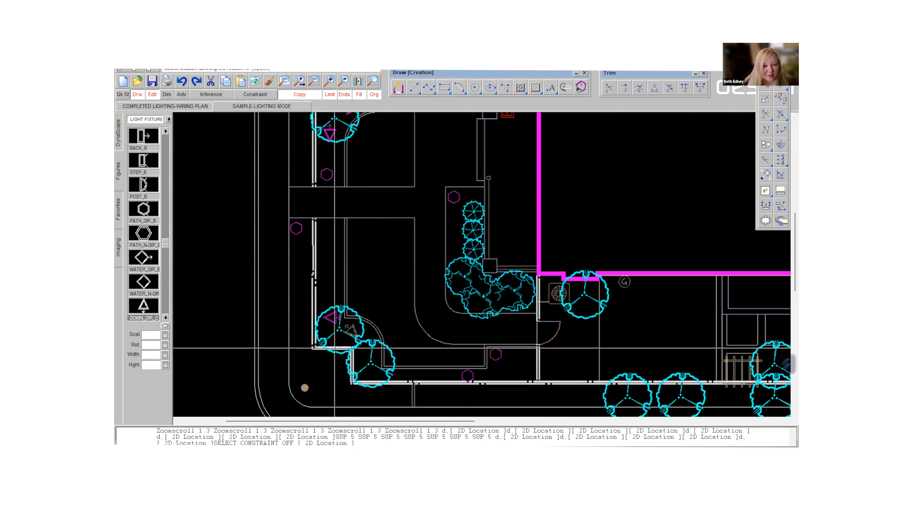
click(378, 355)
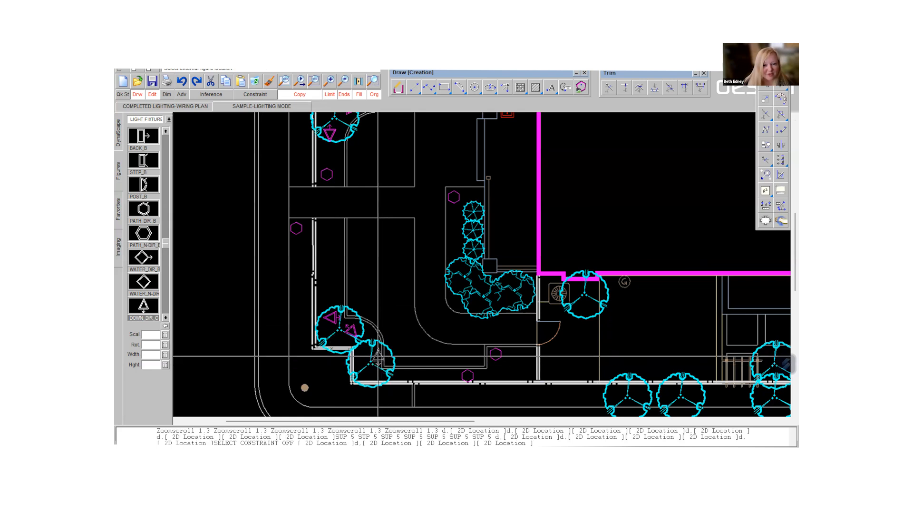
click(375, 355)
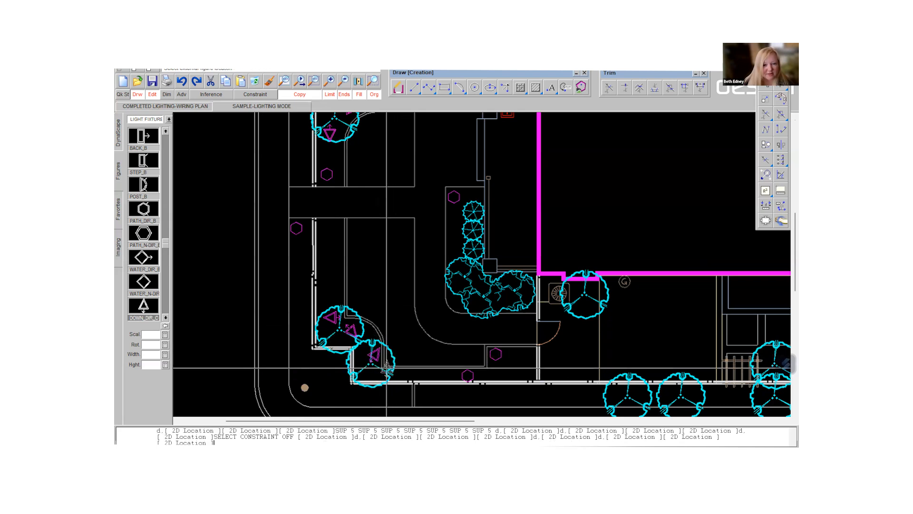
click(359, 367)
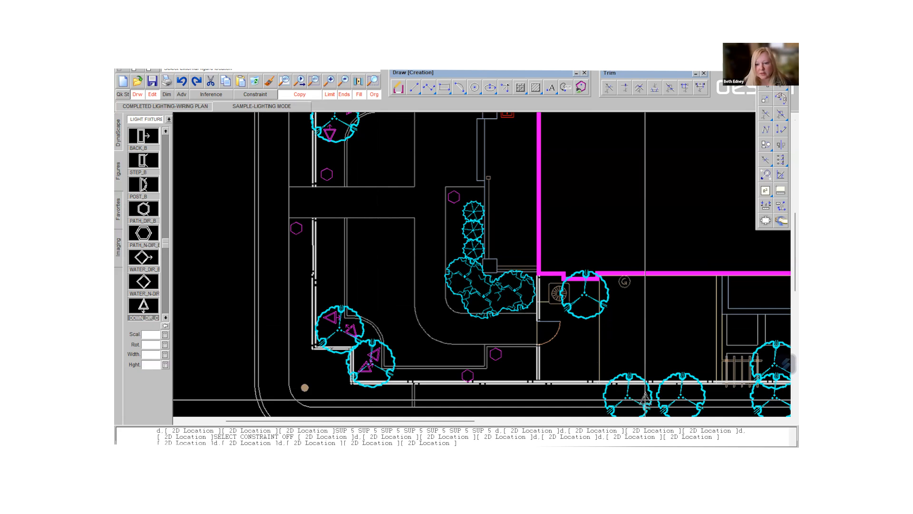
- Place one DOWN_DIR_C down light in each of the two side-by-side trees along the lower property line, with the triangle turned upside down
scroll(647, 397, down, 4)
scroll(661, 389, up, 1)
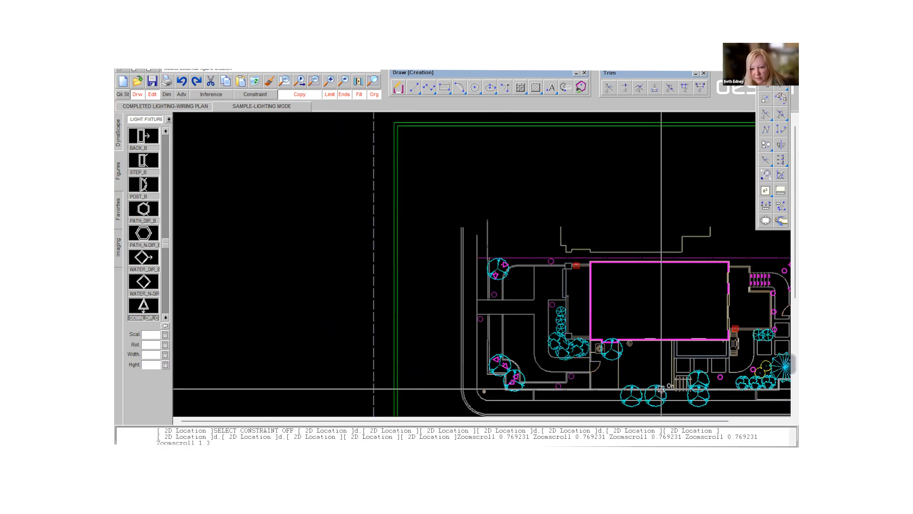
middle_drag(662, 389, 468, 323)
scroll(457, 346, up, 2)
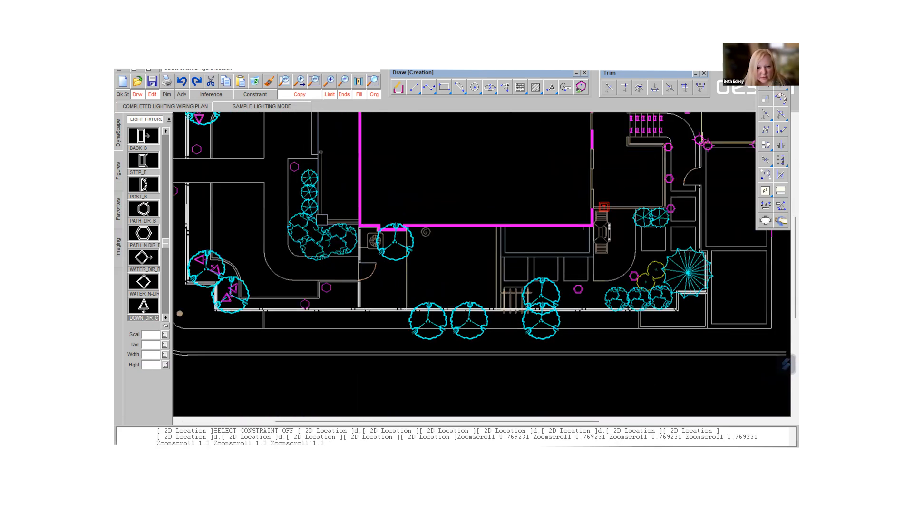
scroll(459, 338, up, 2)
click(408, 313)
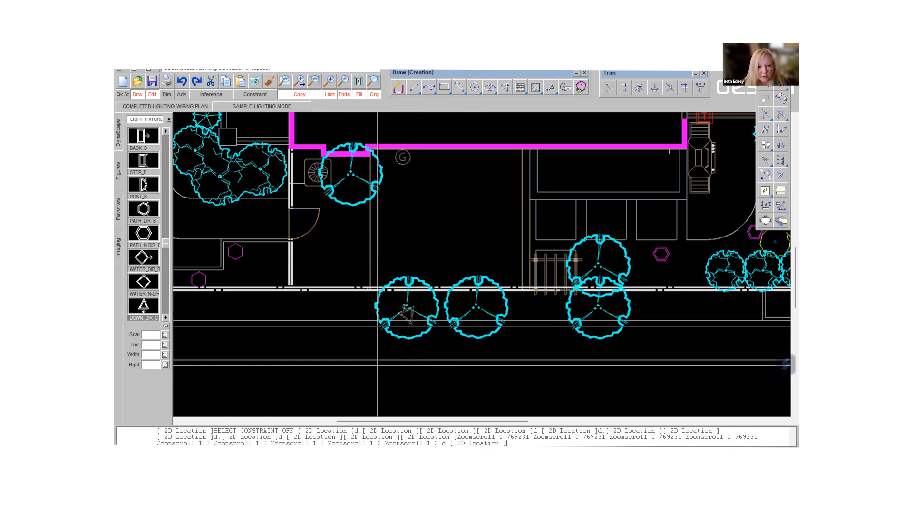
click(375, 311)
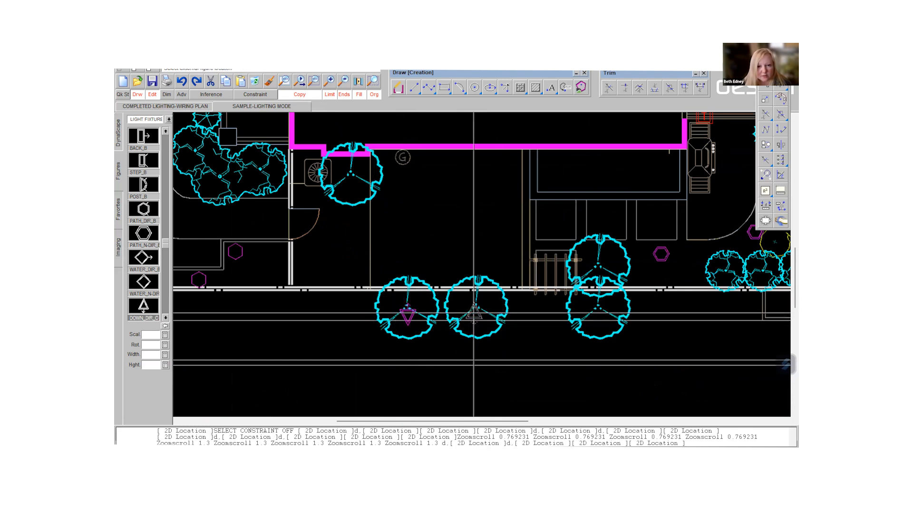
click(477, 312)
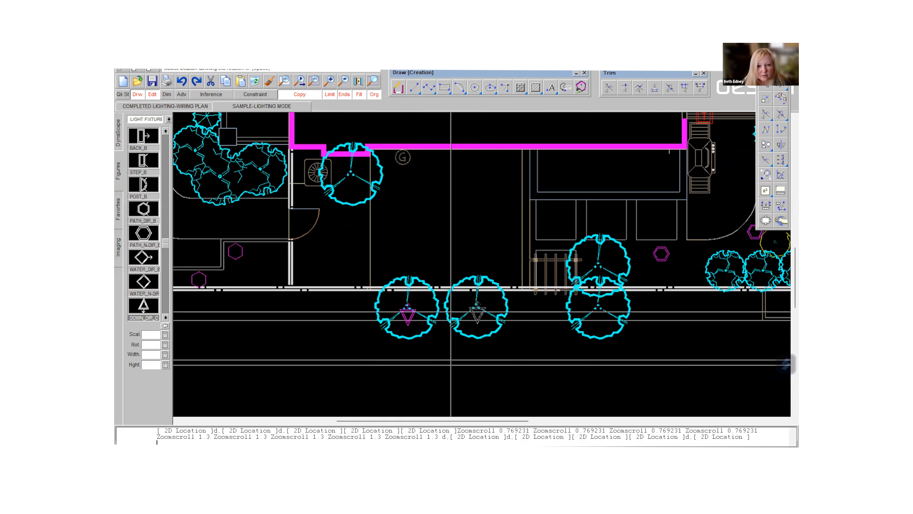
click(455, 312)
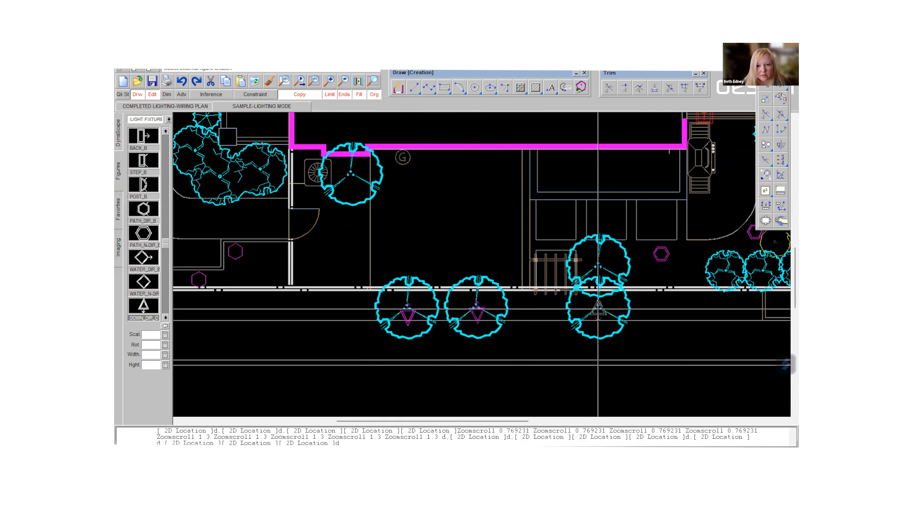
- Place one DOWN_DIR_C light in each overlapping tree beside the pergola, upright only in the upper one, and an upside-down one in the tree at the building's lower wall
click(598, 310)
click(578, 308)
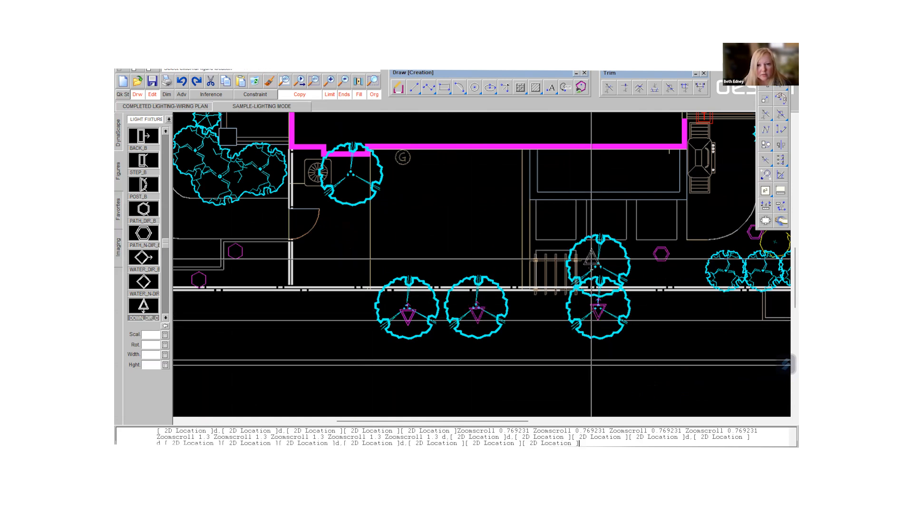
click(598, 256)
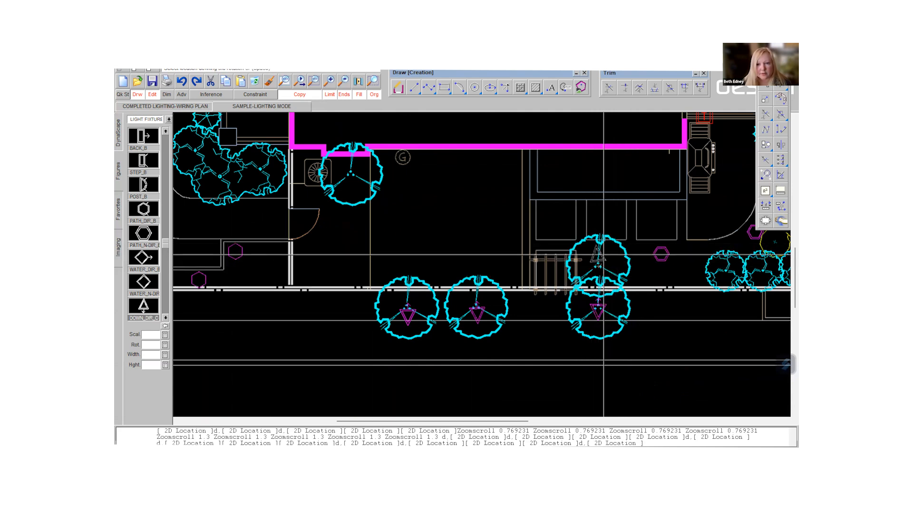
click(604, 260)
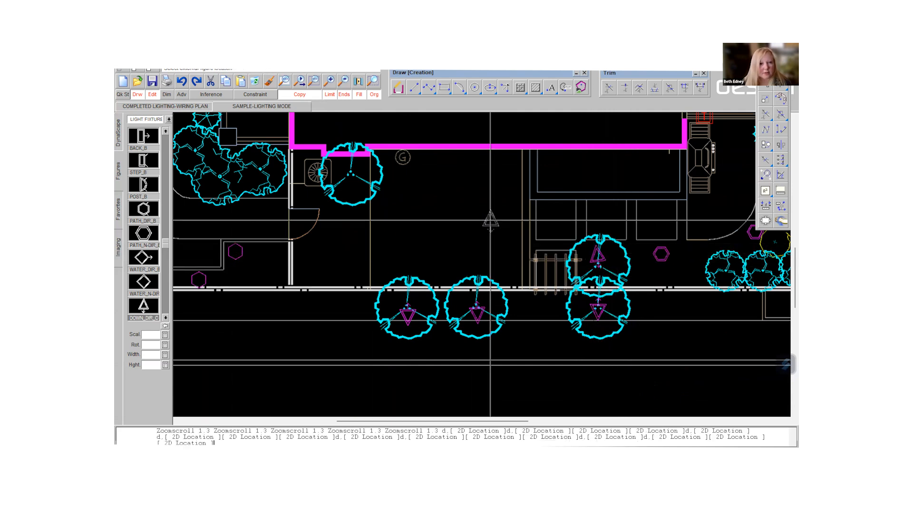
click(350, 185)
click(333, 185)
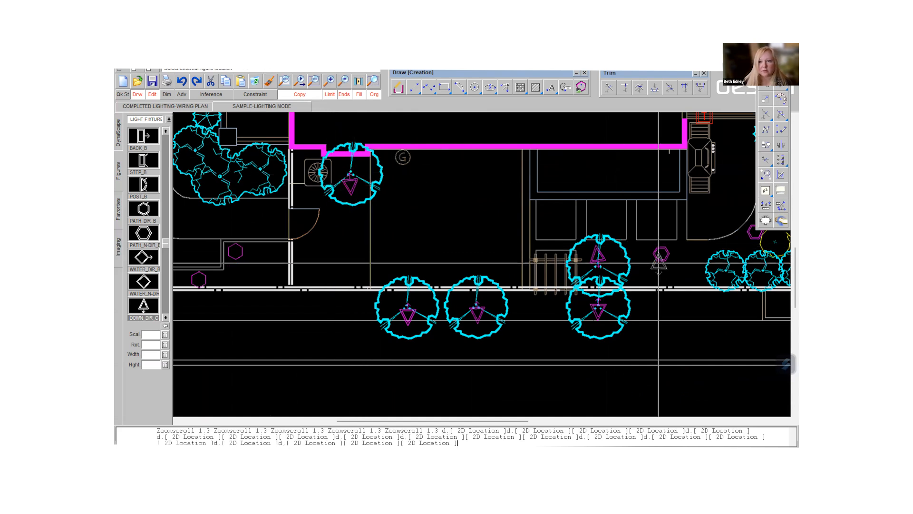
- Place three DOWN_DIR_C down lights around the large spiky tree near the lower-right corner, each rotated to a different angle
scroll(654, 258, down, 3)
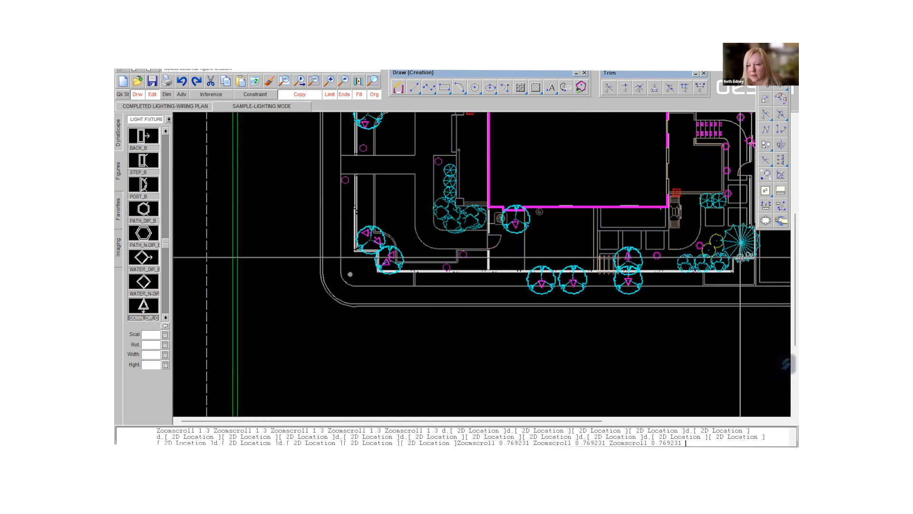
middle_drag(759, 257, 508, 296)
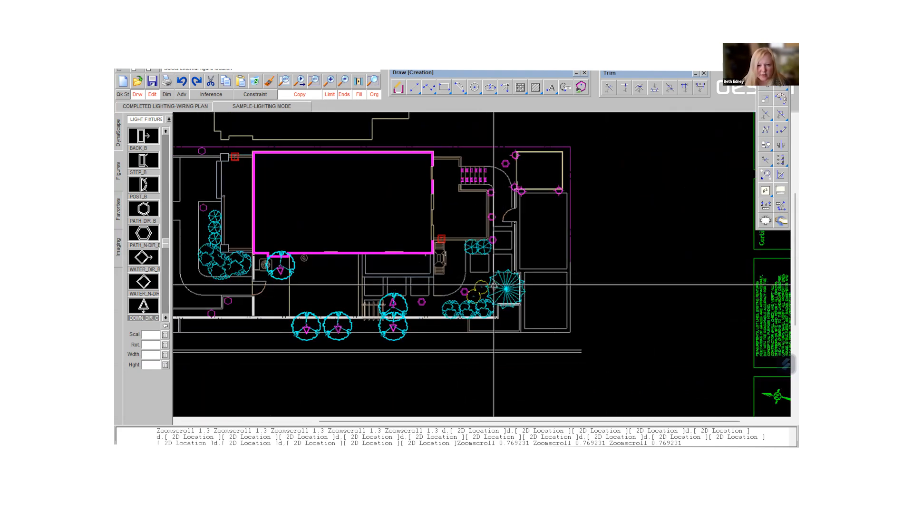
click(493, 279)
click(513, 261)
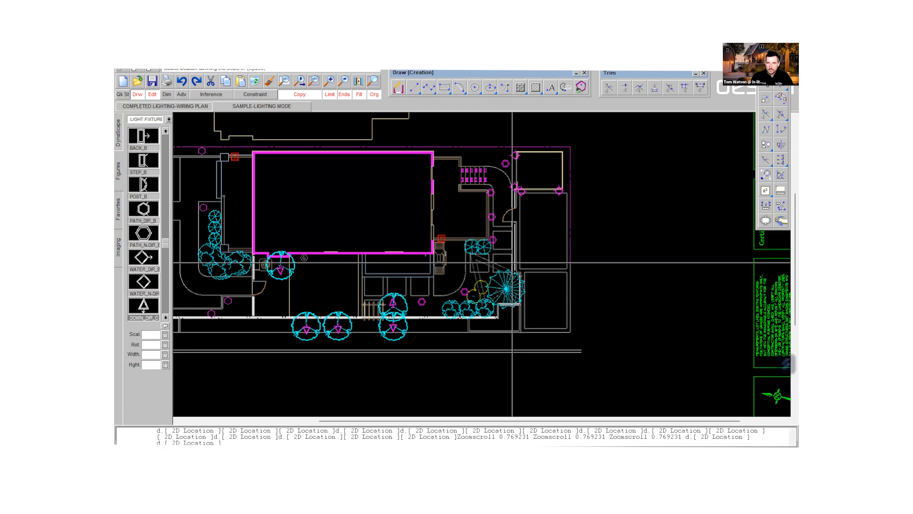
click(501, 298)
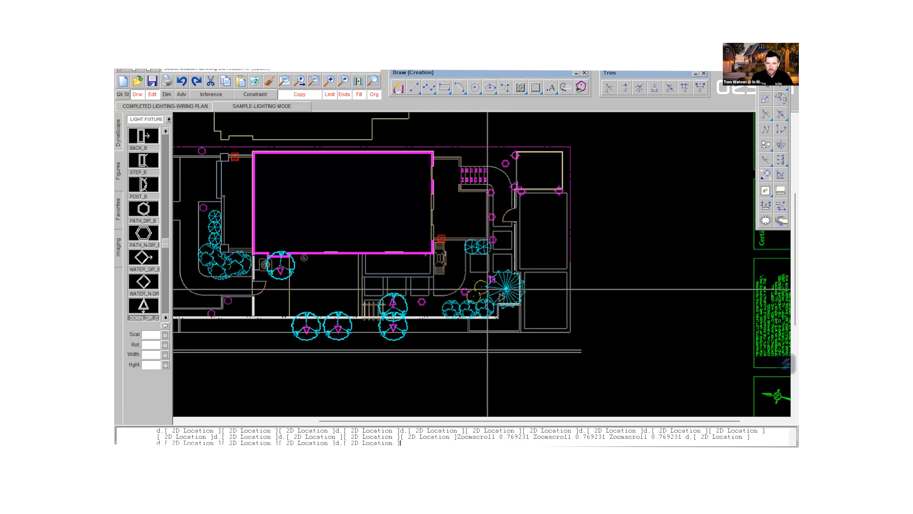
click(519, 278)
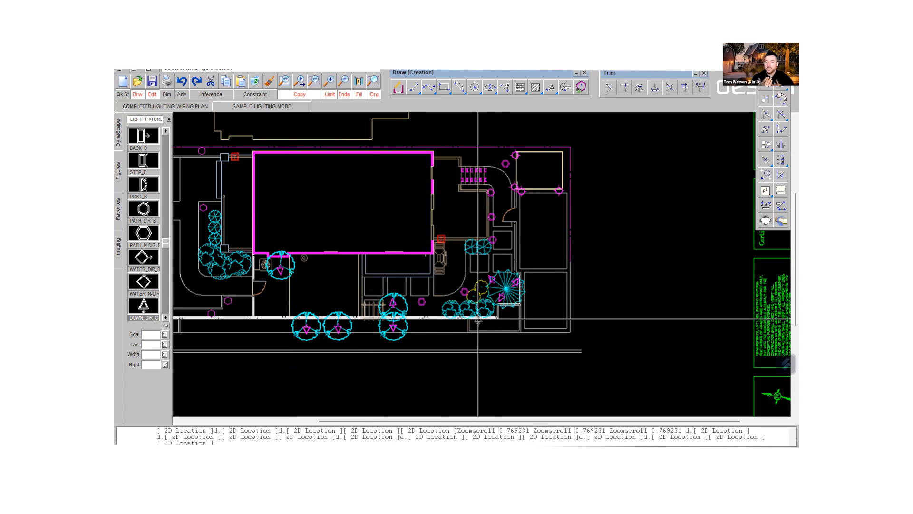
- Place one upright DOWN_DIR_C down light in each of the three round plants left of the large spiky tree
scroll(468, 308, up, 5)
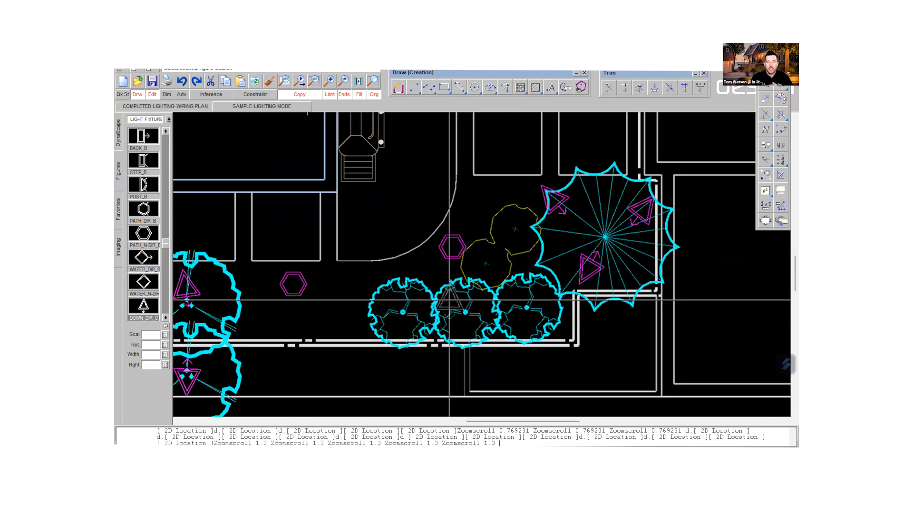
click(466, 310)
scroll(526, 300, down, 5)
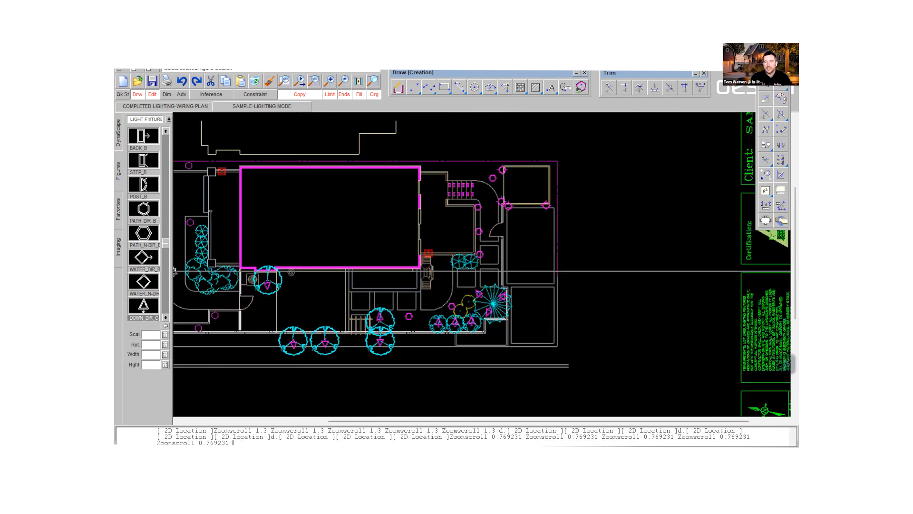
- Try two angled DOWN_DIR_B down lights in the large shrub cluster at the building's lower-left corner, and undo both placements
middle_drag(174, 272, 414, 281)
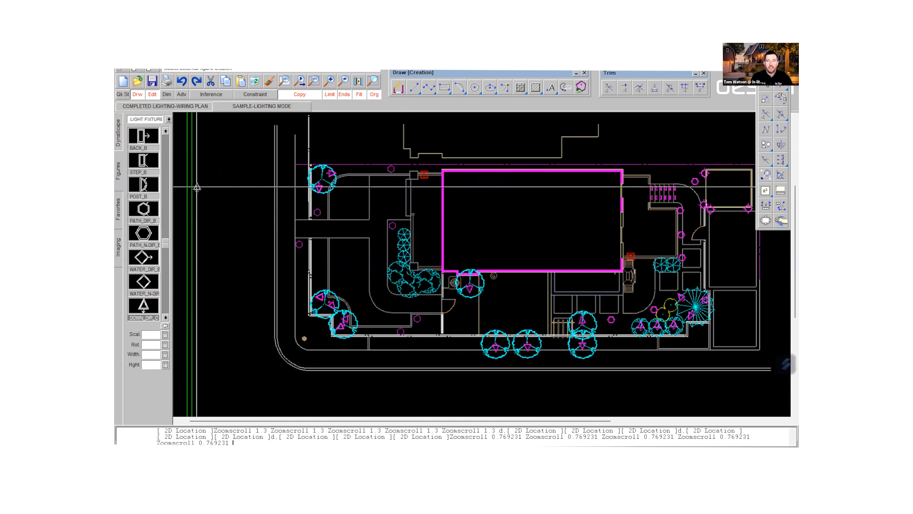
click(166, 133)
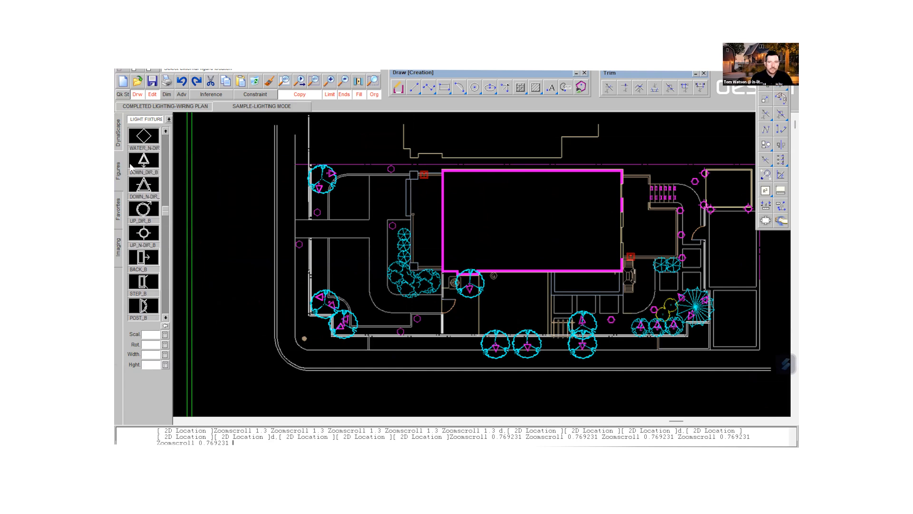
click(143, 163)
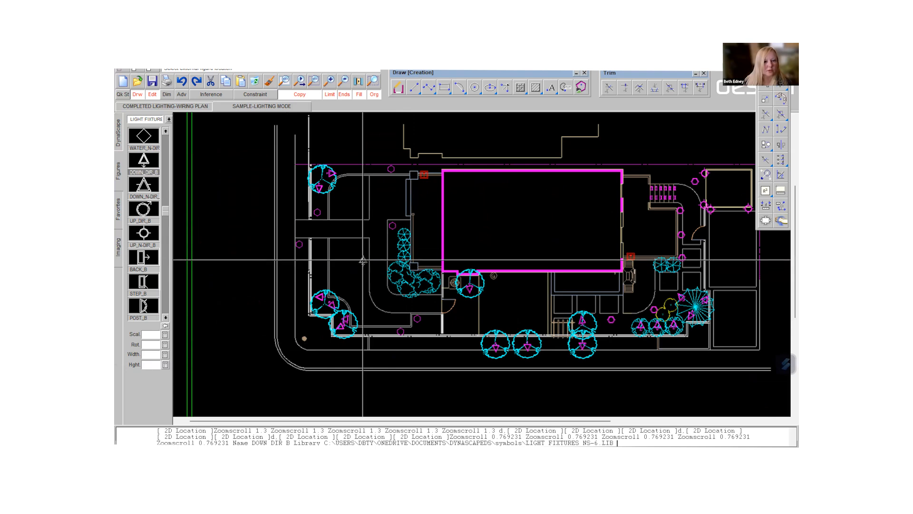
scroll(414, 293, up, 5)
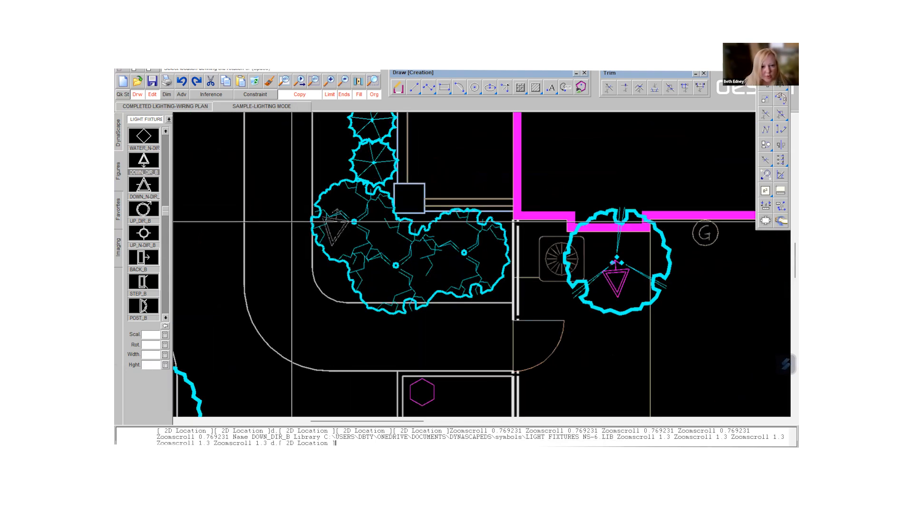
click(334, 227)
click(386, 276)
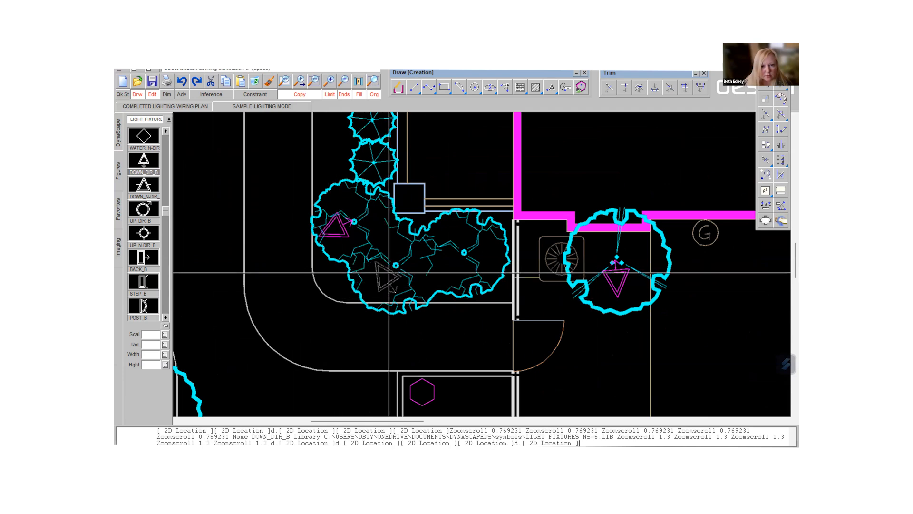
click(364, 268)
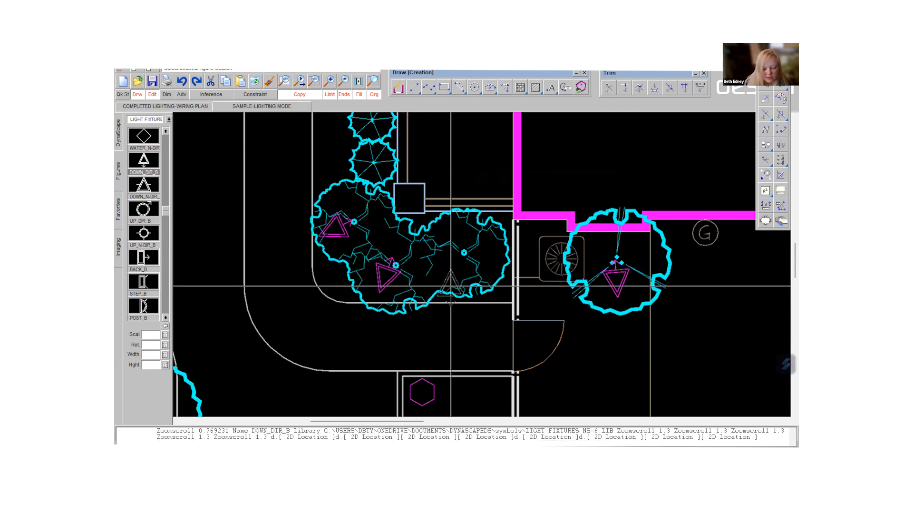
key(ctrl+z)
key(ctrl+z)
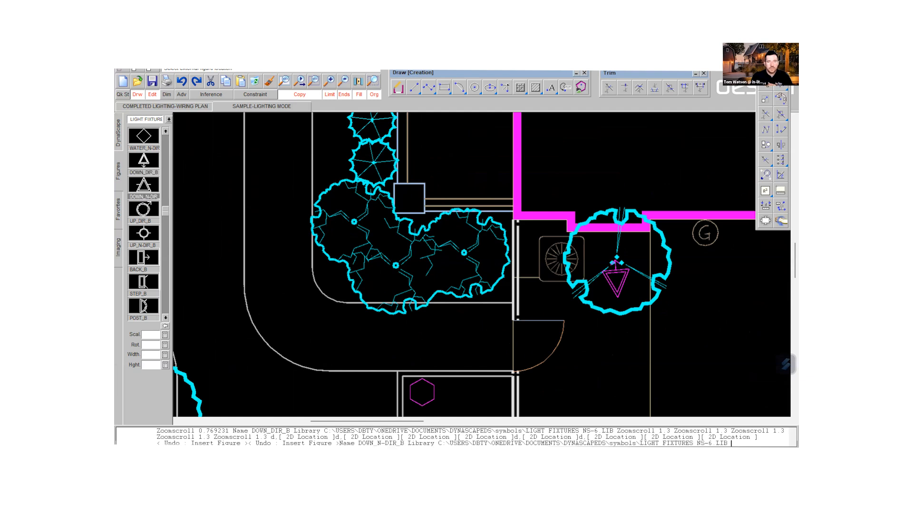
- Try one DOWN_N-DIR_B down light in each of the three large clustered shrubs at the building's lower-left corner, and undo all three placements
click(341, 229)
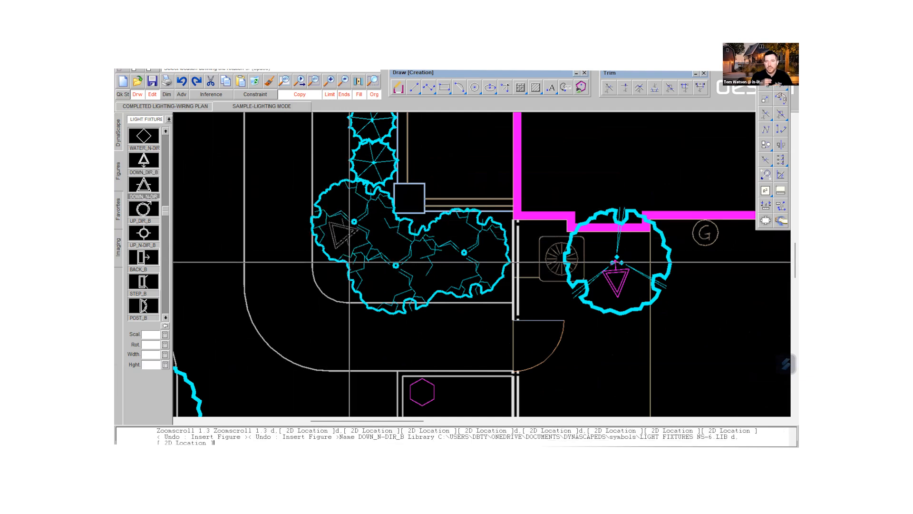
click(350, 262)
double_click(396, 285)
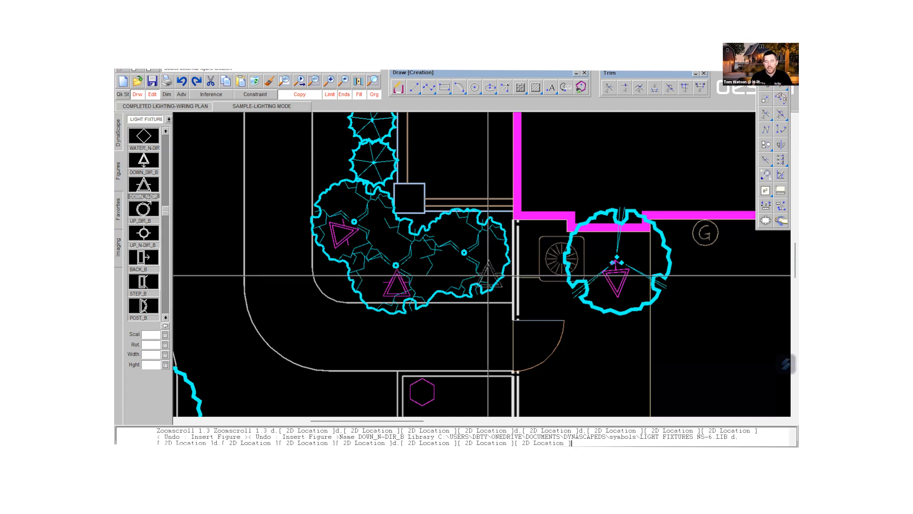
double_click(467, 276)
key(Up)
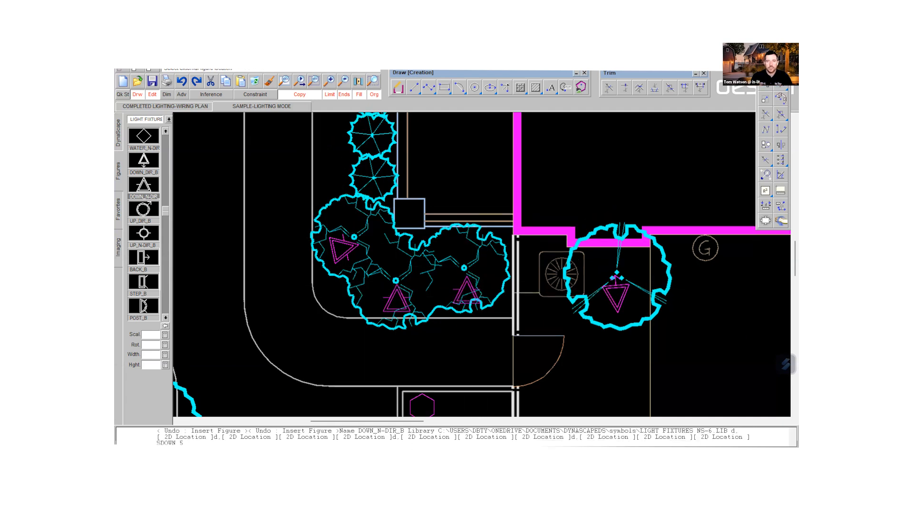
key(Up)
key(Up)
key(Up)
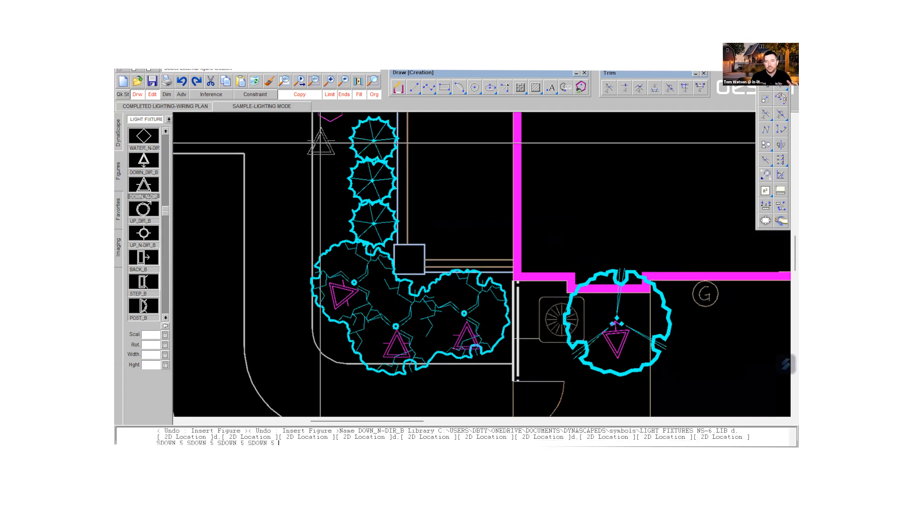
key(ctrl+z)
key(ctrl+z)
key(ctrl+z)
key(ctrl+z)
key(ctrl+z)
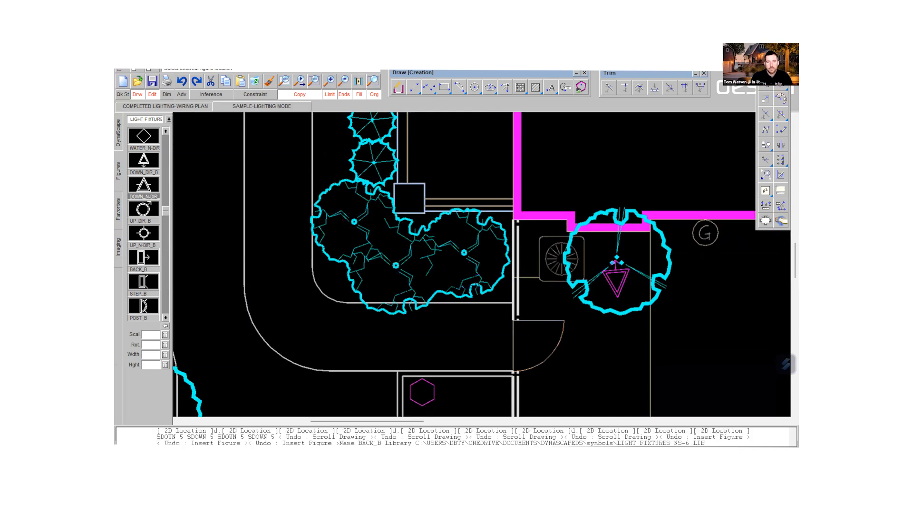
- Place three BACK_B back lights in the large shrub cluster at the building's lower-left corner, each rotated to face inward
click(331, 224)
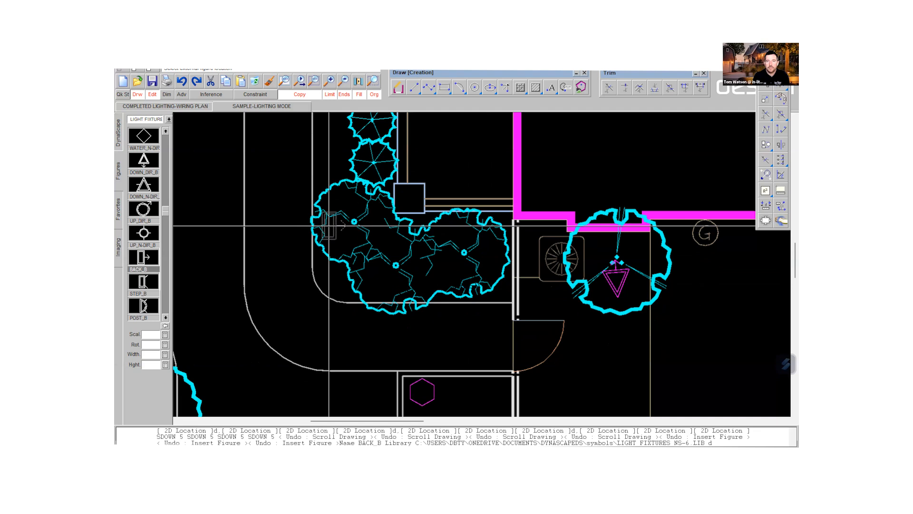
click(377, 278)
click(402, 261)
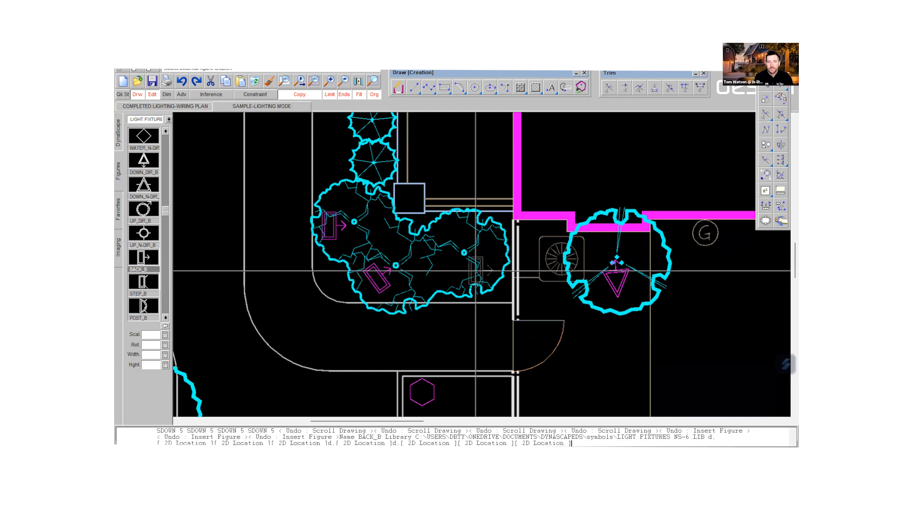
click(456, 269)
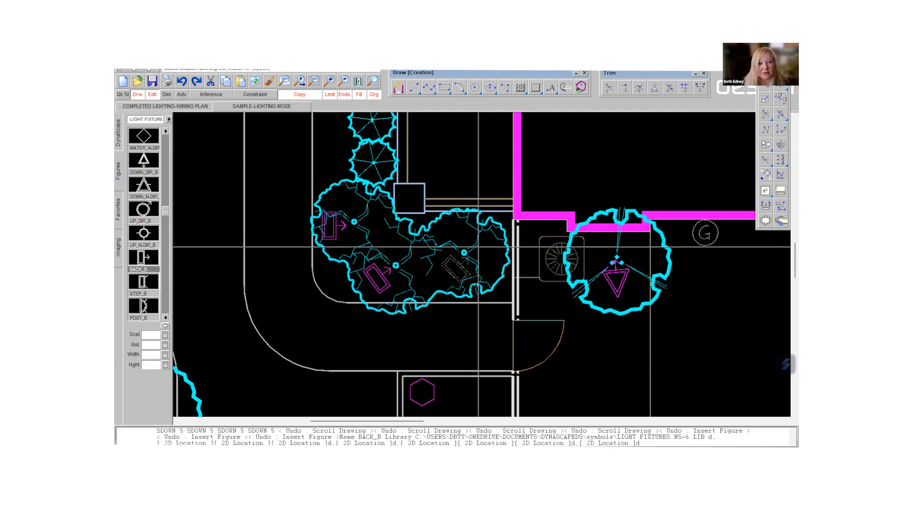
click(478, 247)
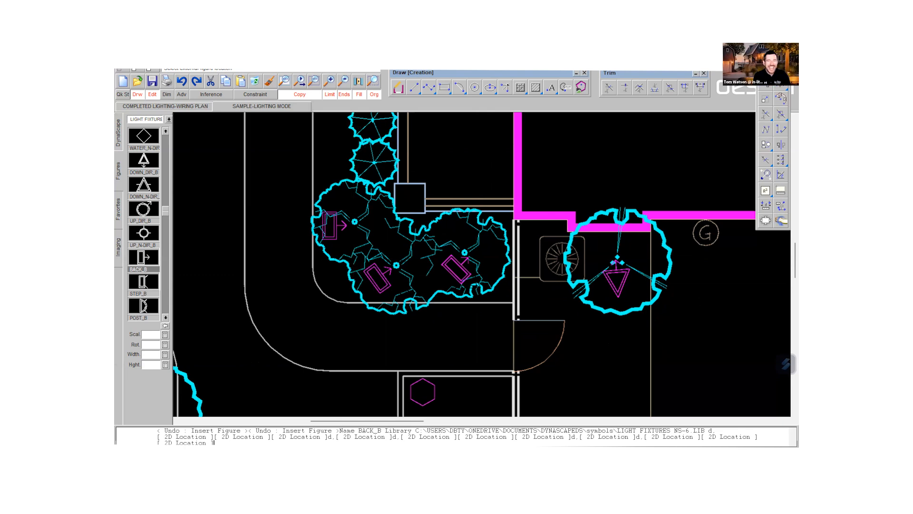
- Place a column of BACK_B back lights beside the three small round plants above the shrub cluster, each facing its plant
middle_drag(334, 114, 326, 259)
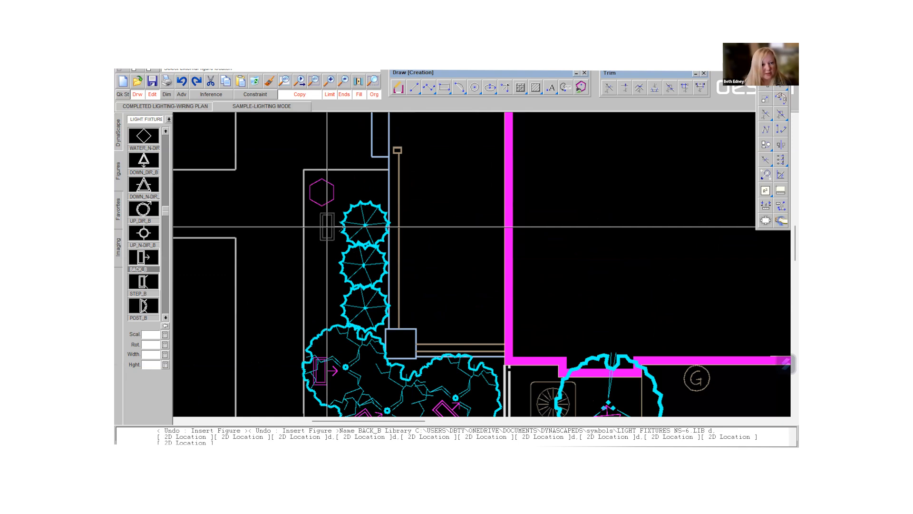
click(327, 228)
click(328, 266)
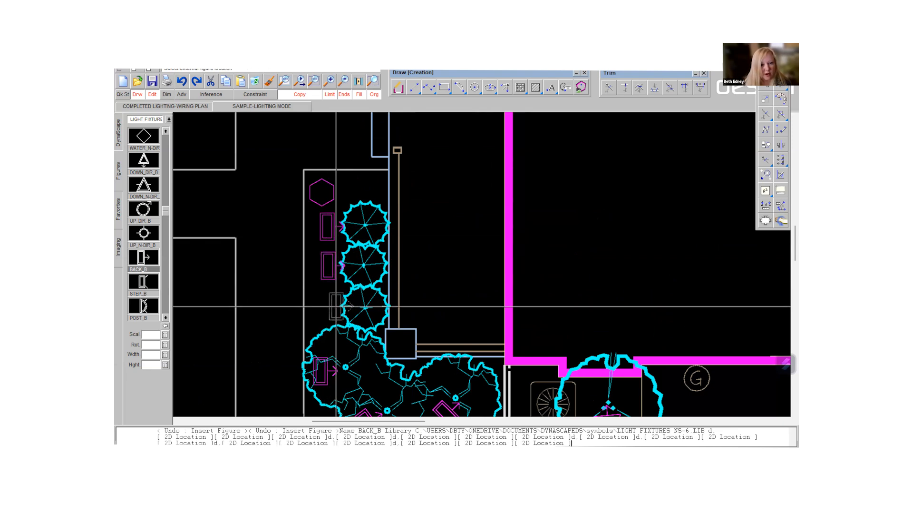
- Place one BACK_B back light in each of the two spiky plants near the barbecue, rotated to face up toward the patio edge
scroll(495, 310, down, 5)
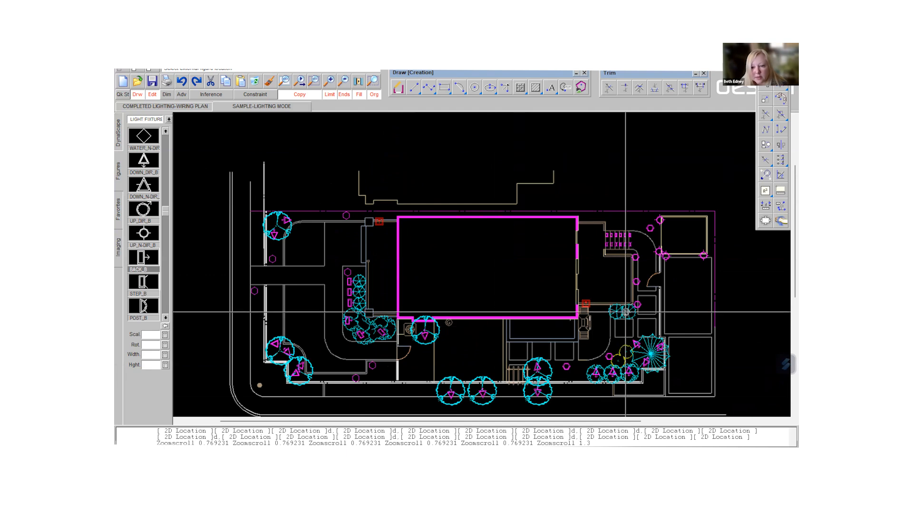
scroll(628, 313, up, 5)
scroll(575, 310, up, 1)
click(574, 316)
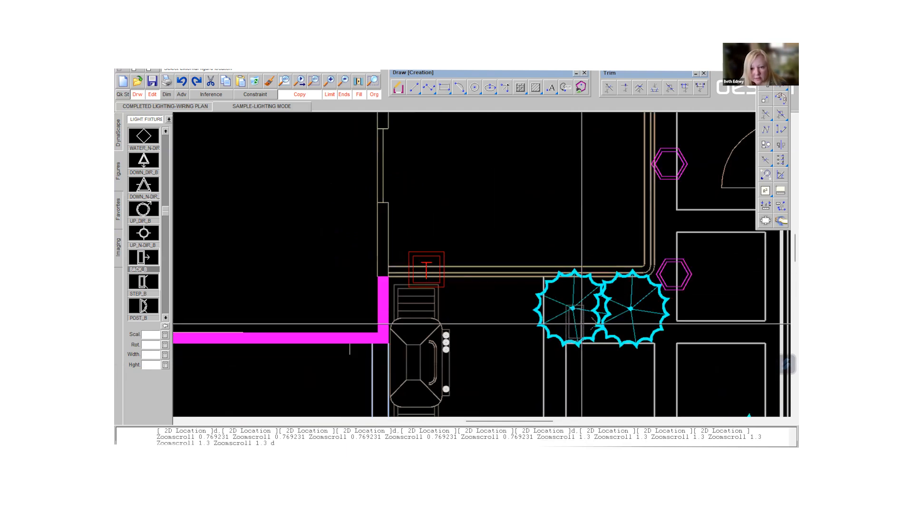
click(574, 282)
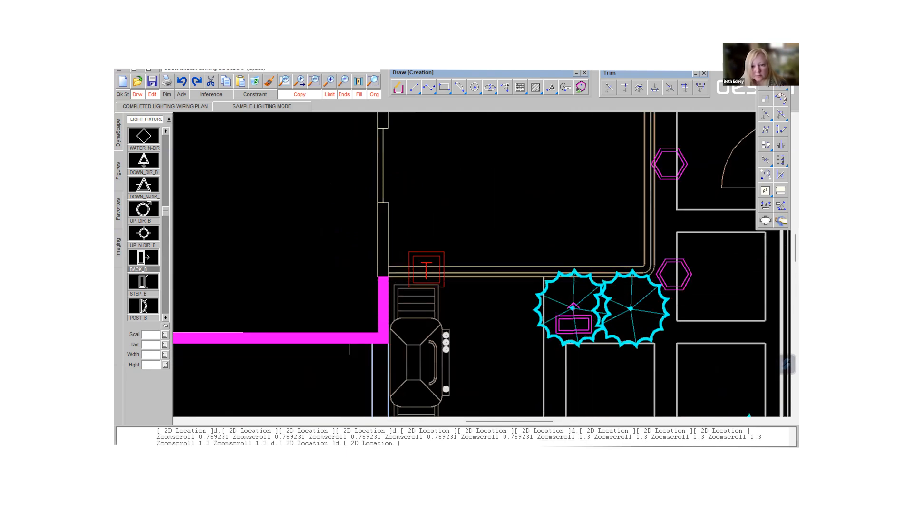
click(630, 318)
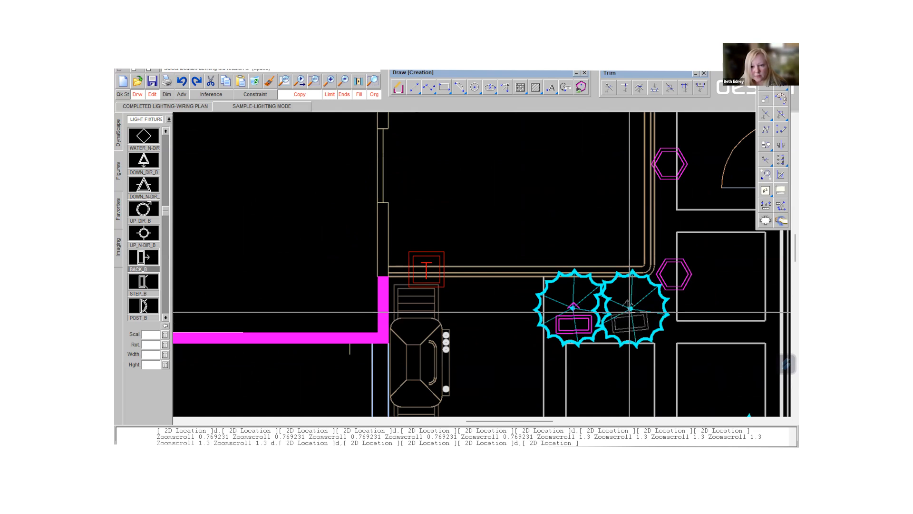
click(630, 312)
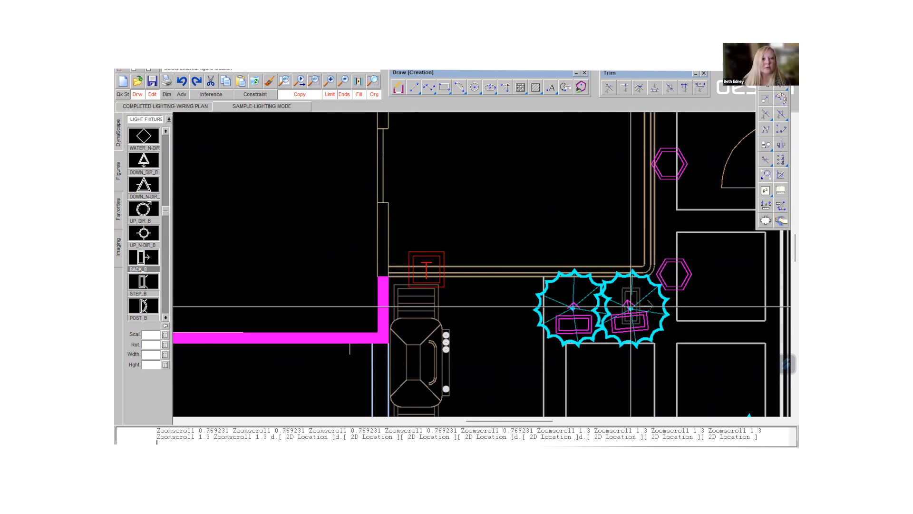
- Switch to the COMPLETED LIGHTING-WIRING PLAN drawing and examine its light fixture legend, product images and accessories box
click(343, 81)
click(343, 81)
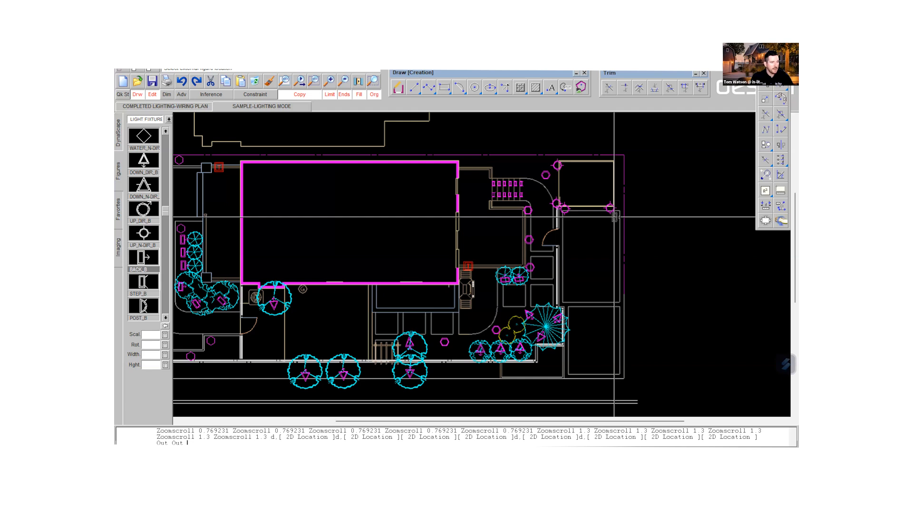
click(344, 84)
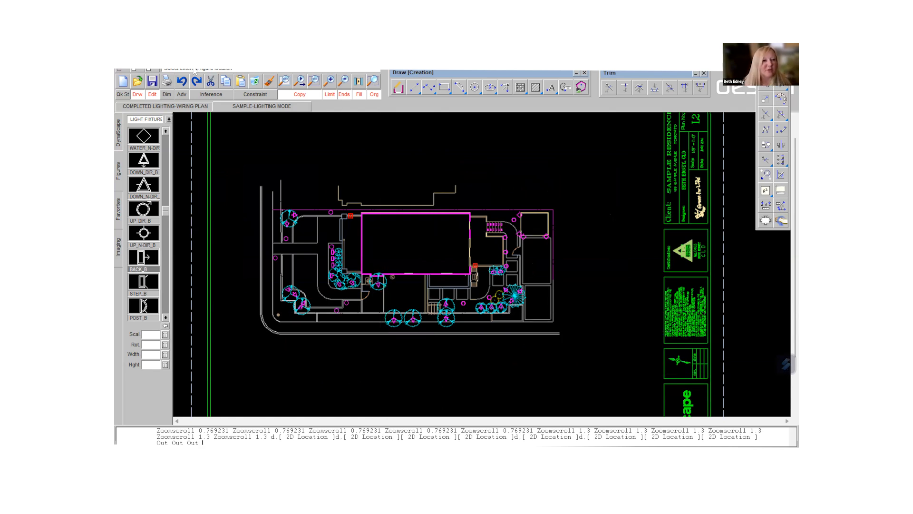
click(158, 108)
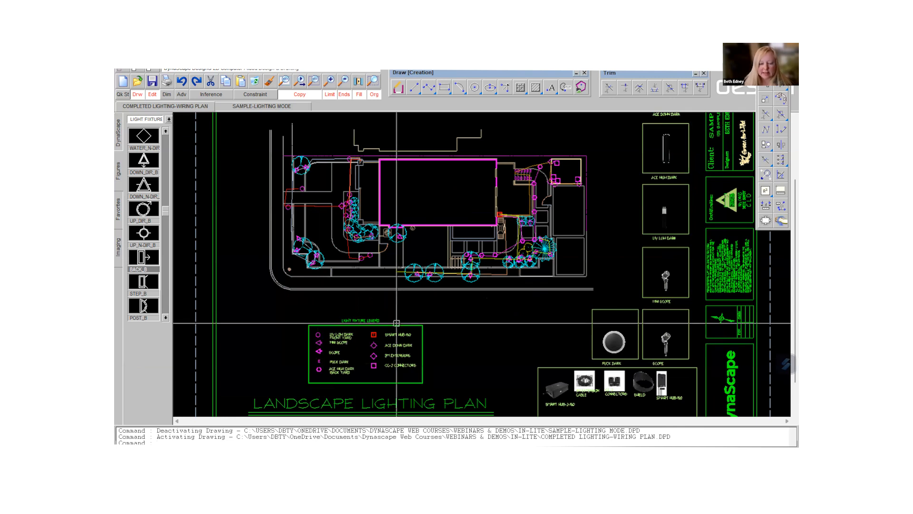
scroll(380, 370, up, 2)
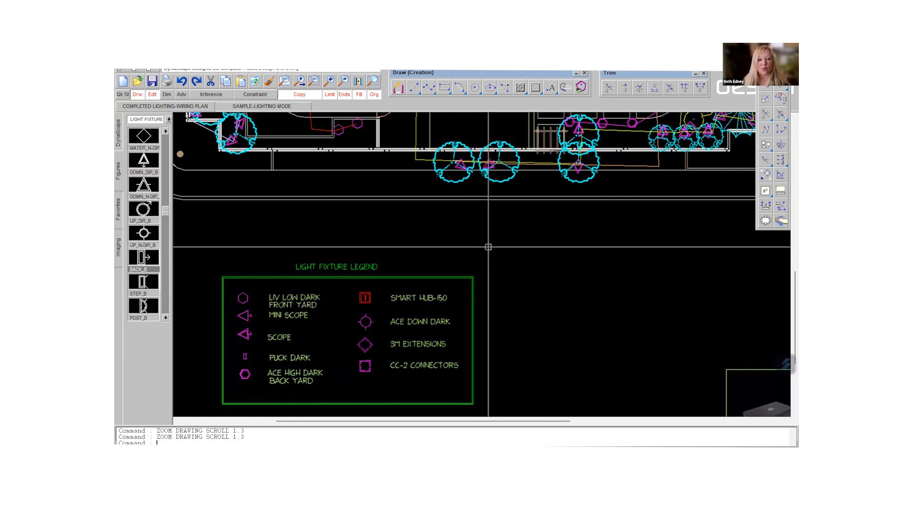
scroll(486, 246, down, 3)
scroll(487, 246, down, 1)
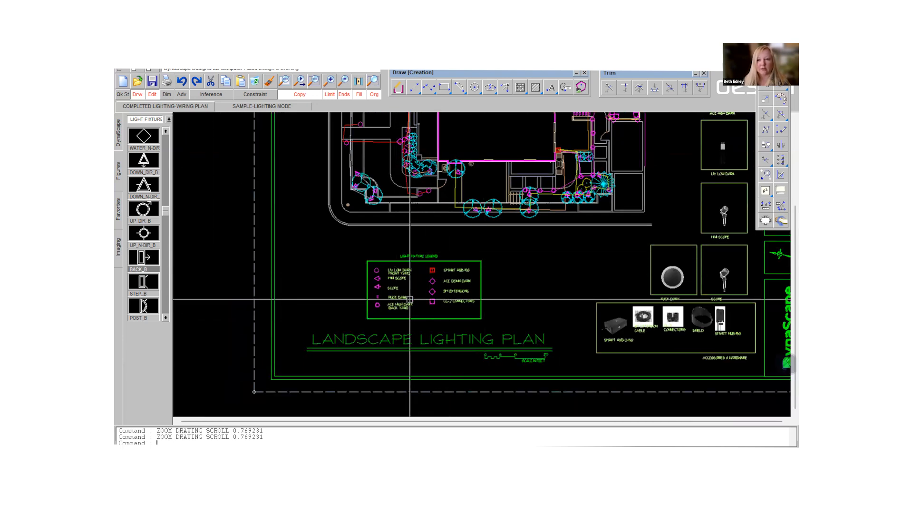
middle_drag(659, 205, 459, 222)
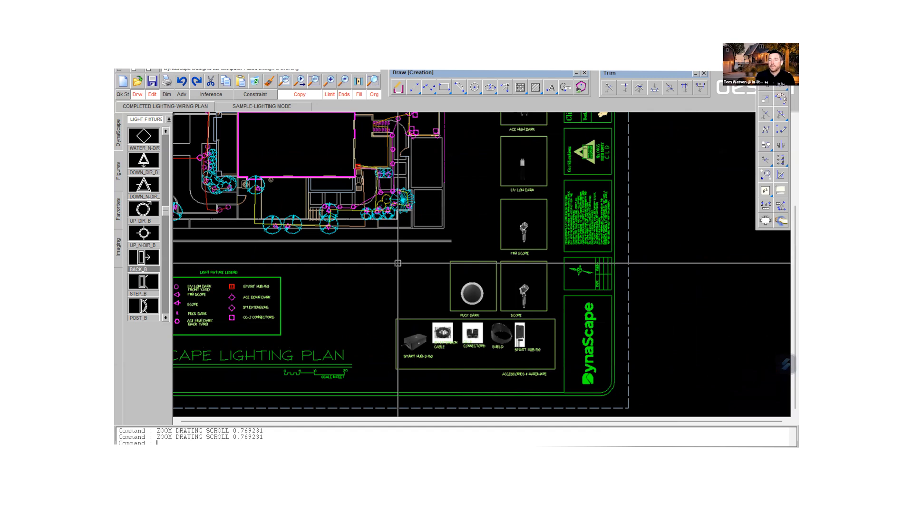
middle_drag(398, 263, 508, 267)
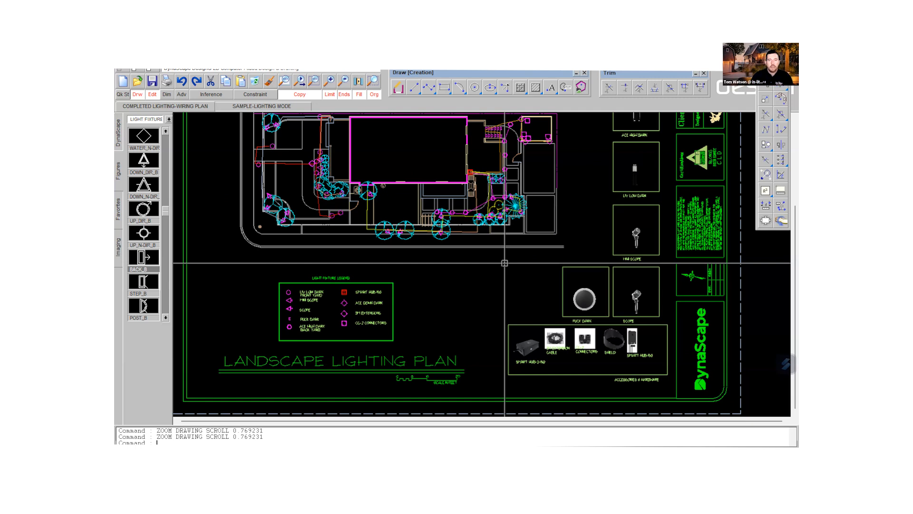
scroll(379, 327, up, 1)
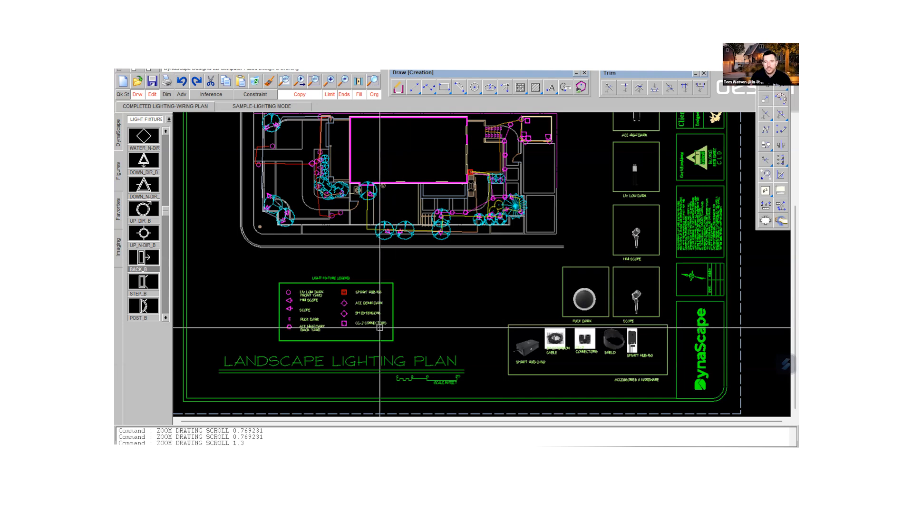
scroll(379, 327, up, 2)
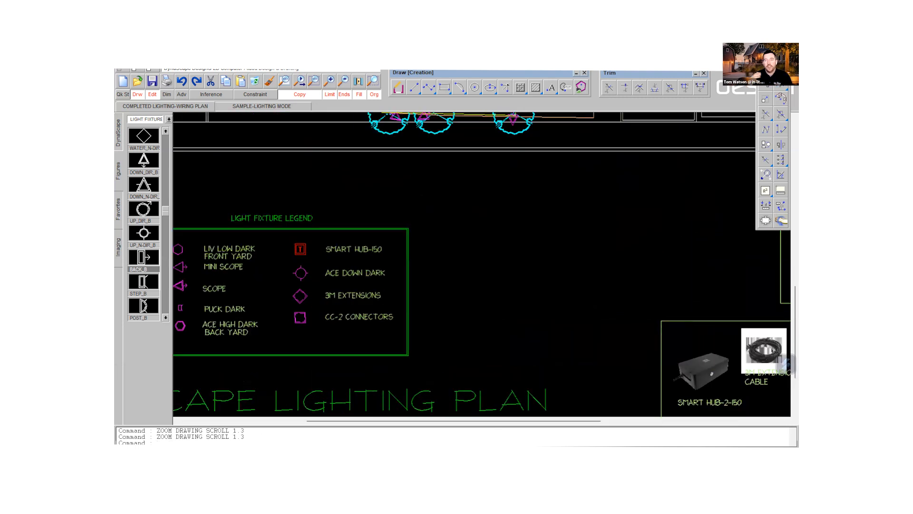
scroll(380, 327, down, 3)
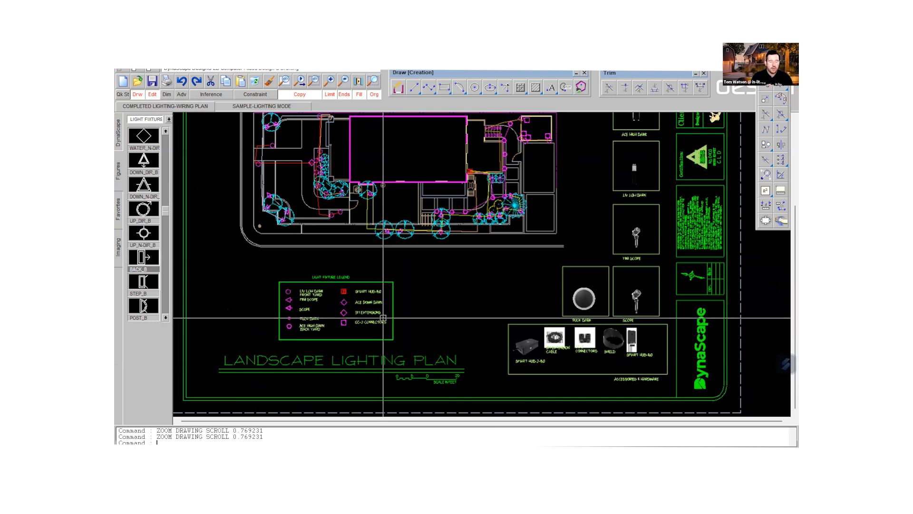
scroll(450, 216, up, 1)
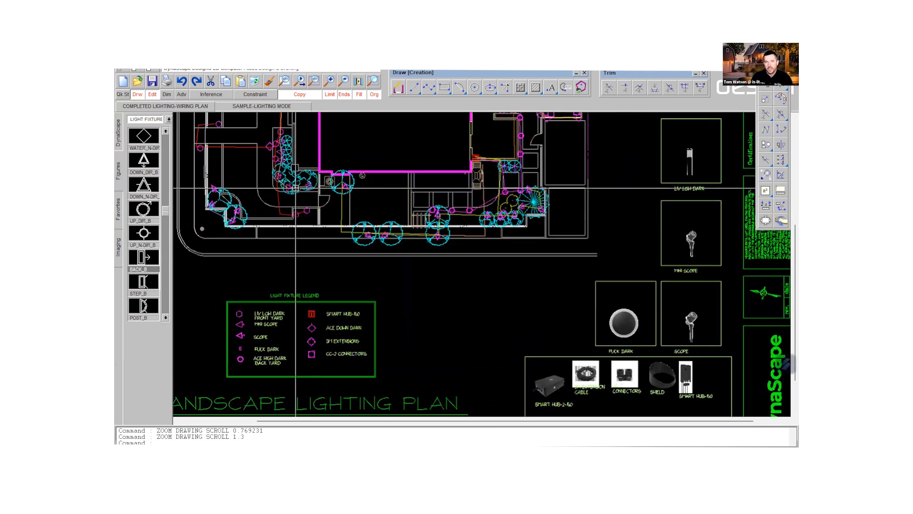
scroll(267, 177, down, 1)
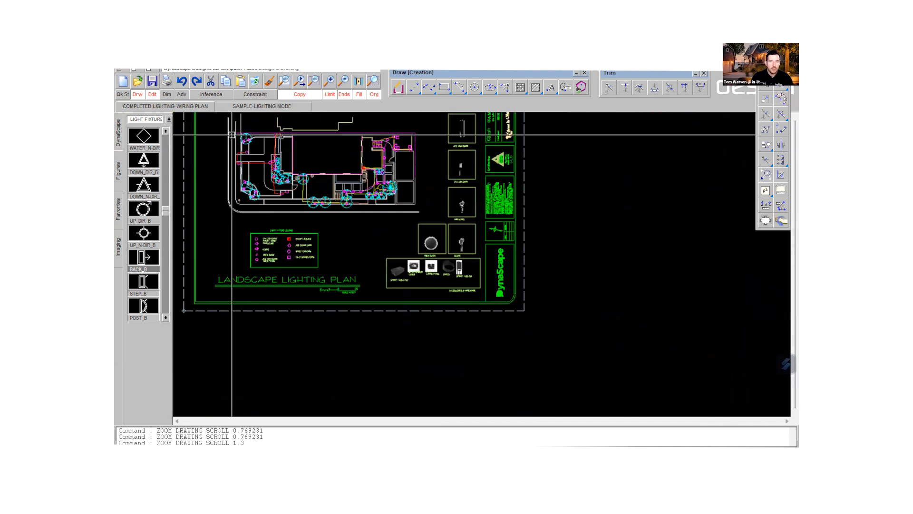
- Check the layer of the front yard's red wiring run and of the run along the upper walkway in their display attributes
scroll(233, 135, up, 3)
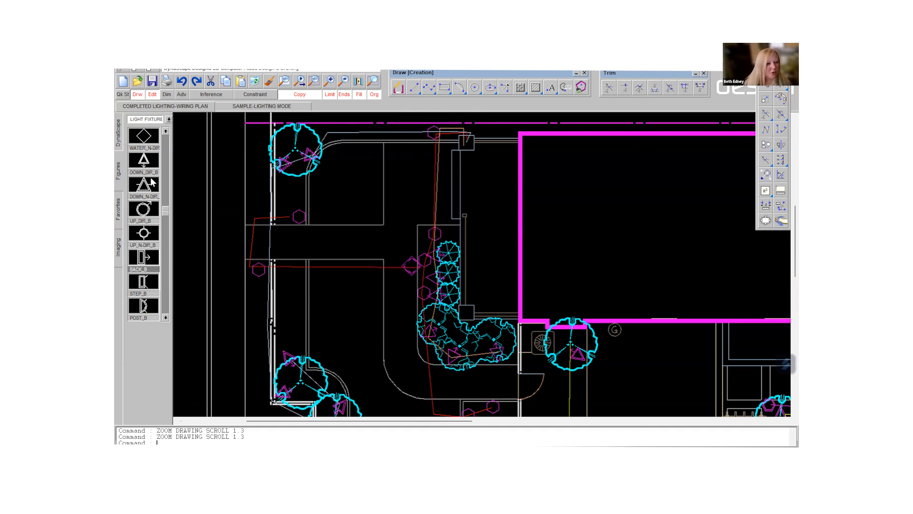
click(120, 136)
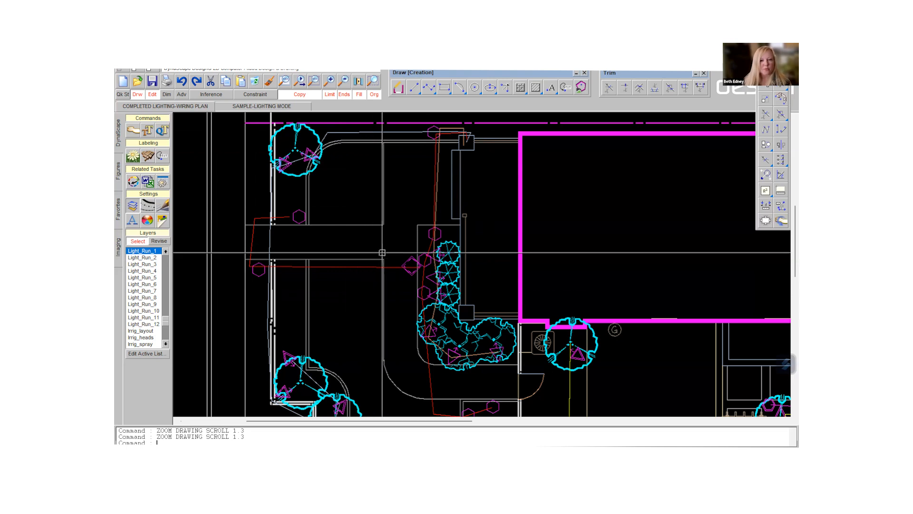
double_click(357, 266)
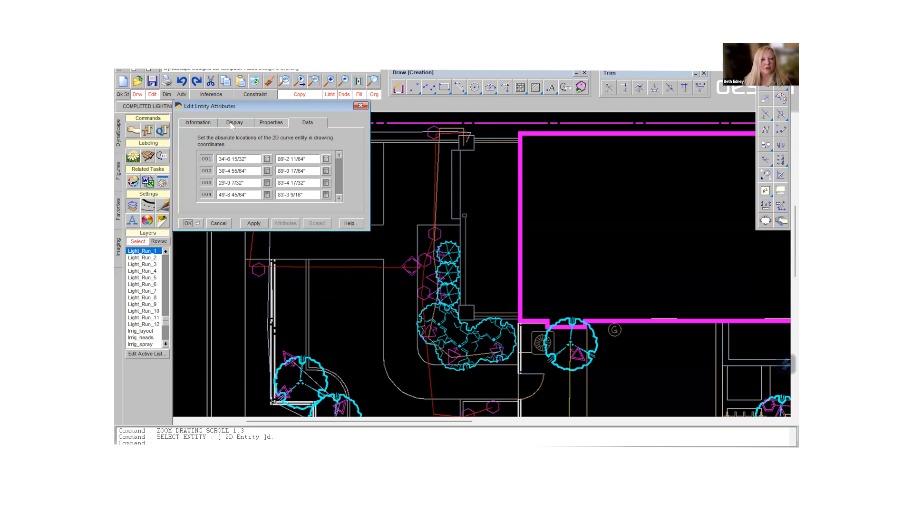
click(232, 123)
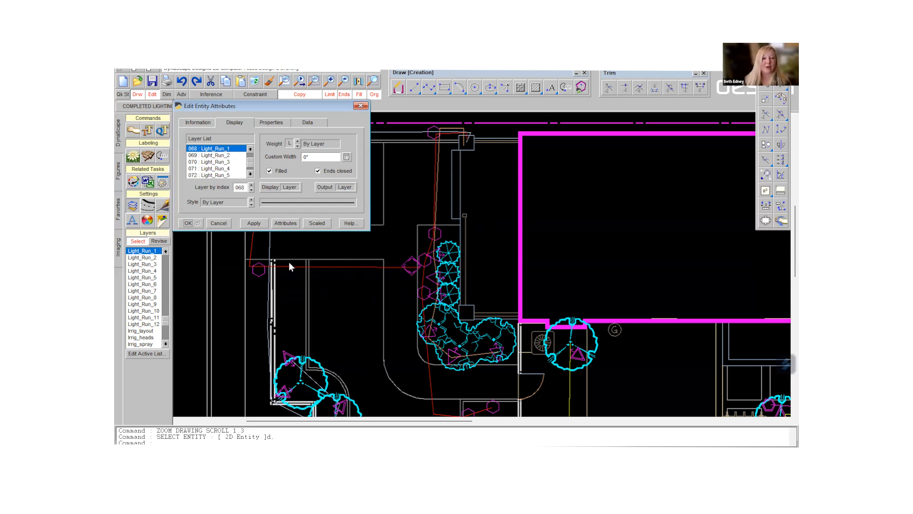
click(361, 105)
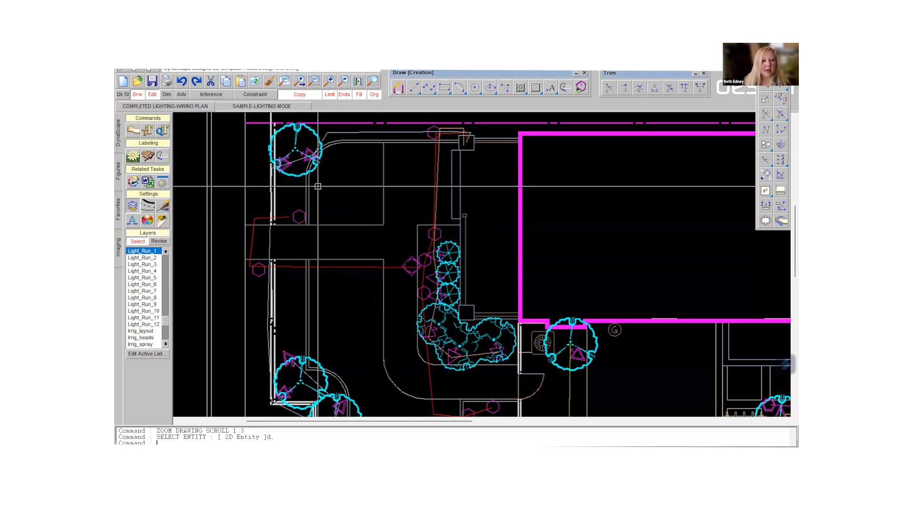
double_click(364, 133)
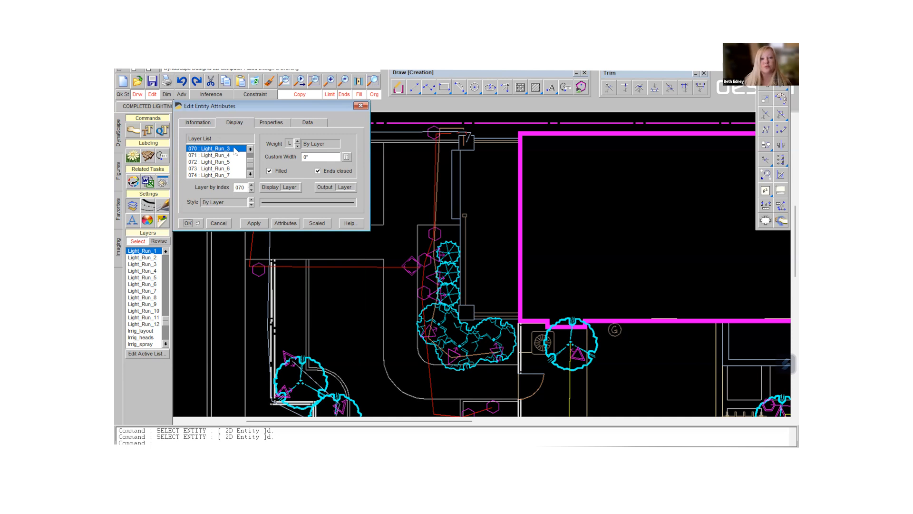
click(360, 106)
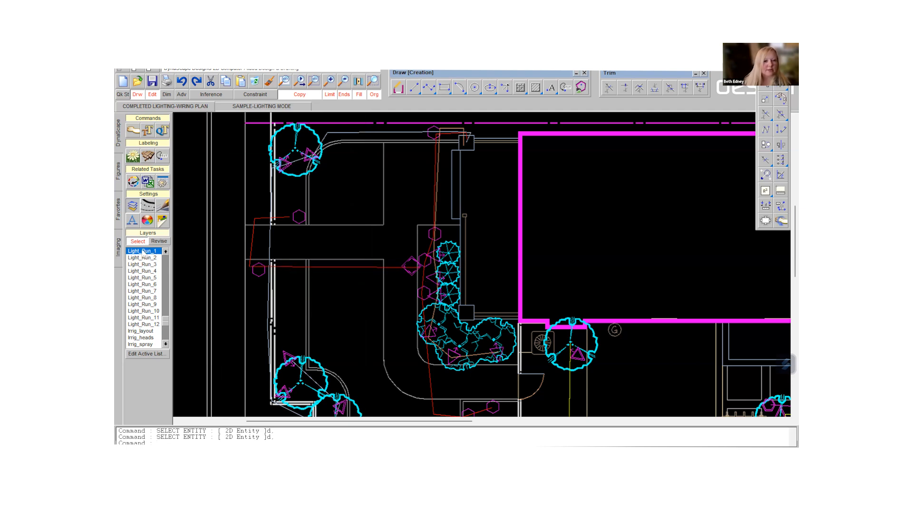
- Make Light_Run_7 the active layer and draw a sample zigzag polyline with four points inside the building outline
click(143, 290)
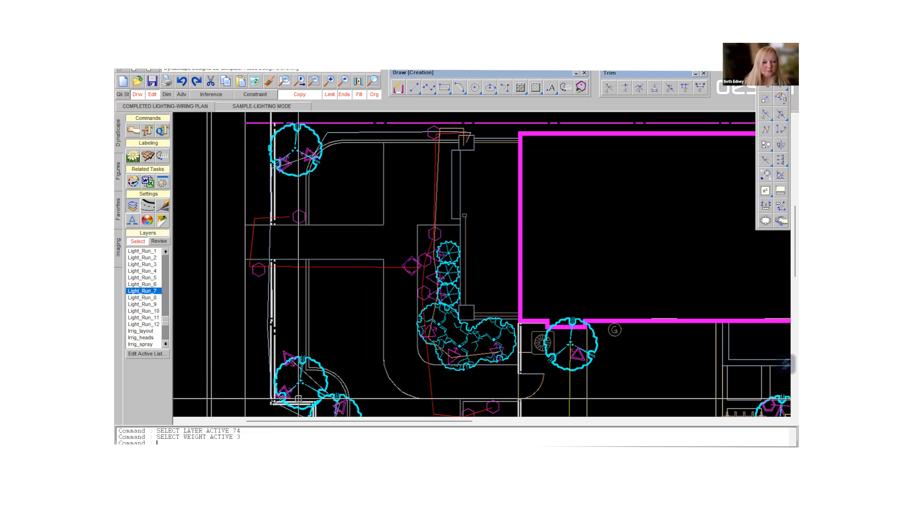
click(427, 88)
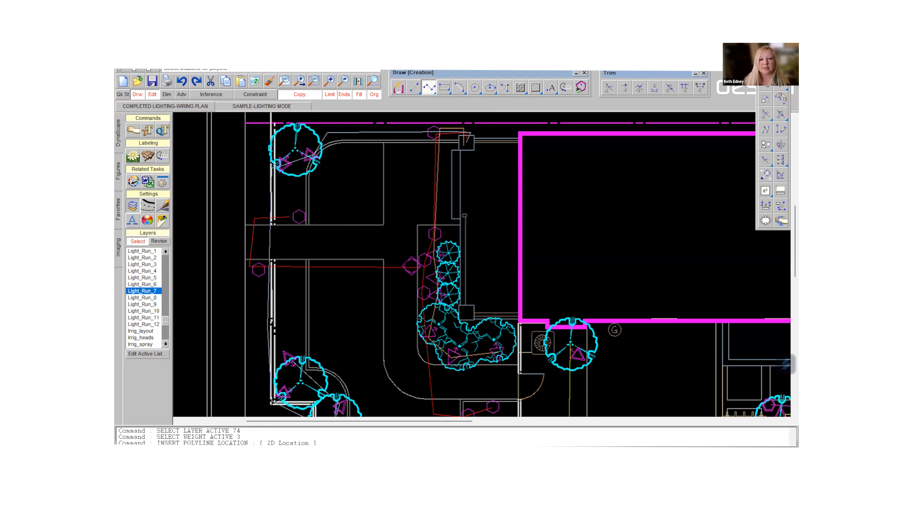
click(545, 173)
click(612, 235)
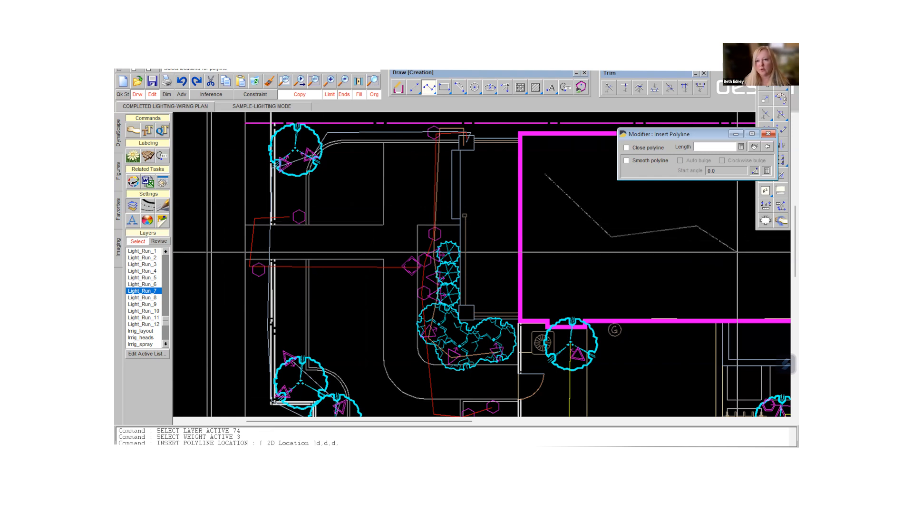
click(696, 225)
click(742, 275)
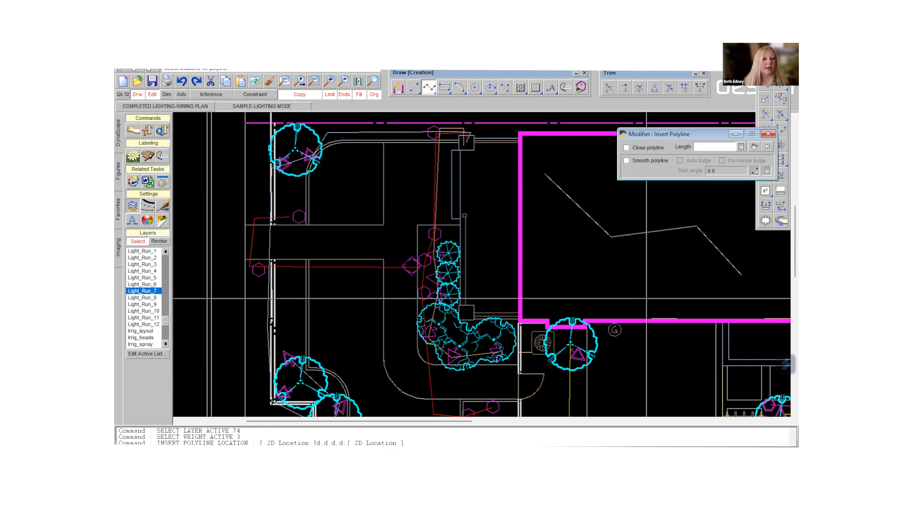
- Draw a freehand polyline inside the building outline, running down and then across beneath the sample zigzag polyline
click(427, 92)
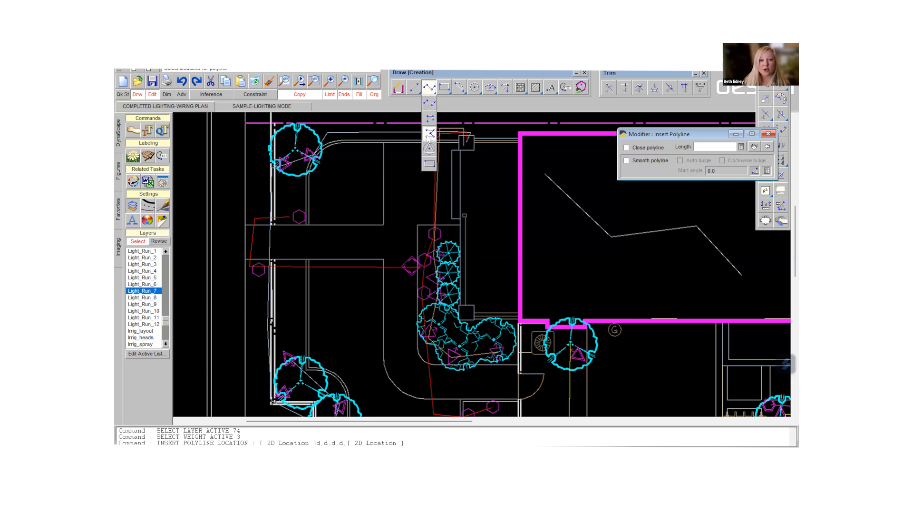
click(429, 136)
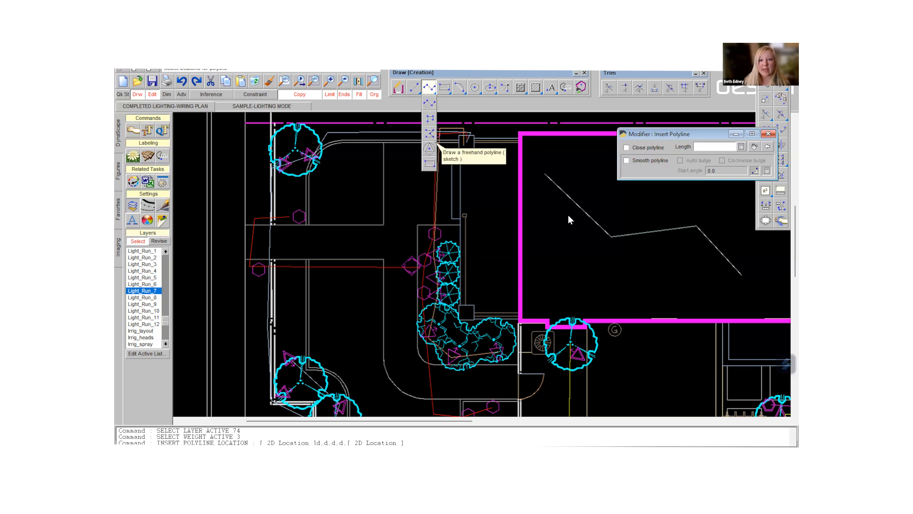
click(545, 207)
mouse_move(549, 249)
mouse_down()
mouse_move(580, 275)
mouse_move(743, 279)
mouse_up()
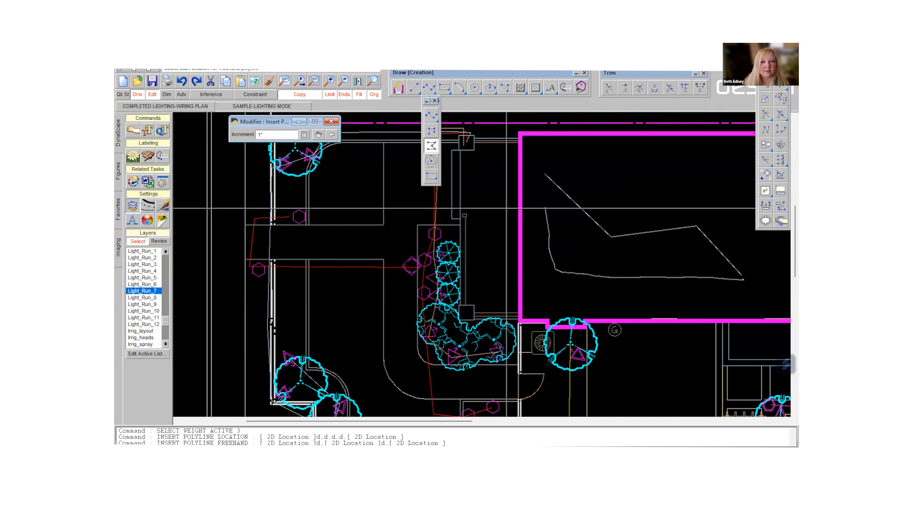
- Start inserting text along a flowing line and enter LIGHT RUN-7 as its text
click(551, 89)
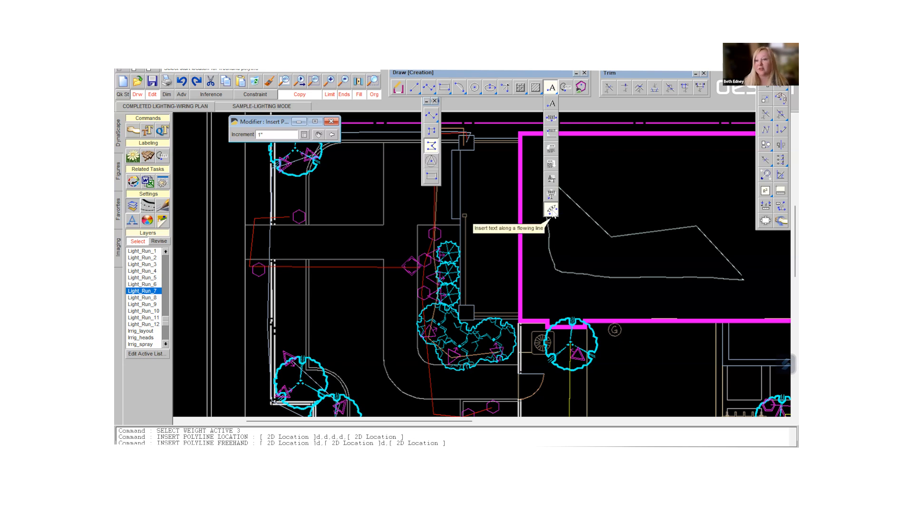
click(552, 211)
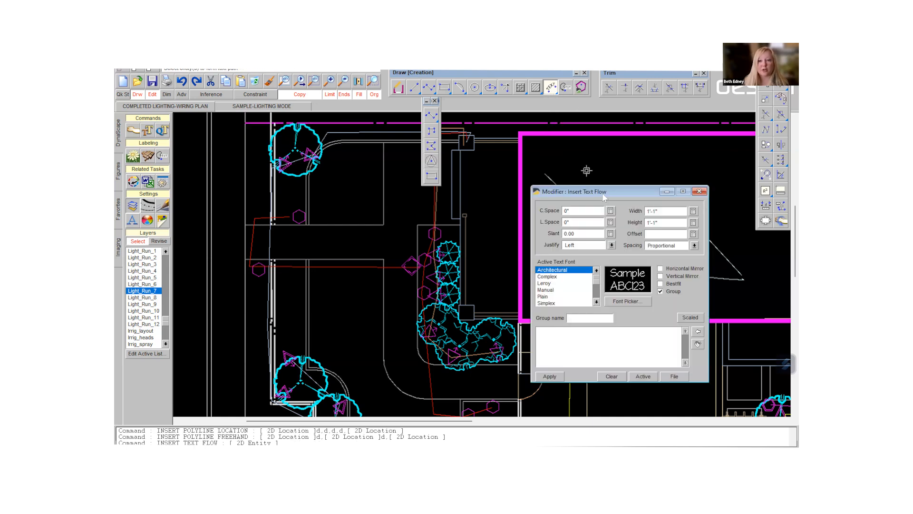
drag(598, 197, 384, 156)
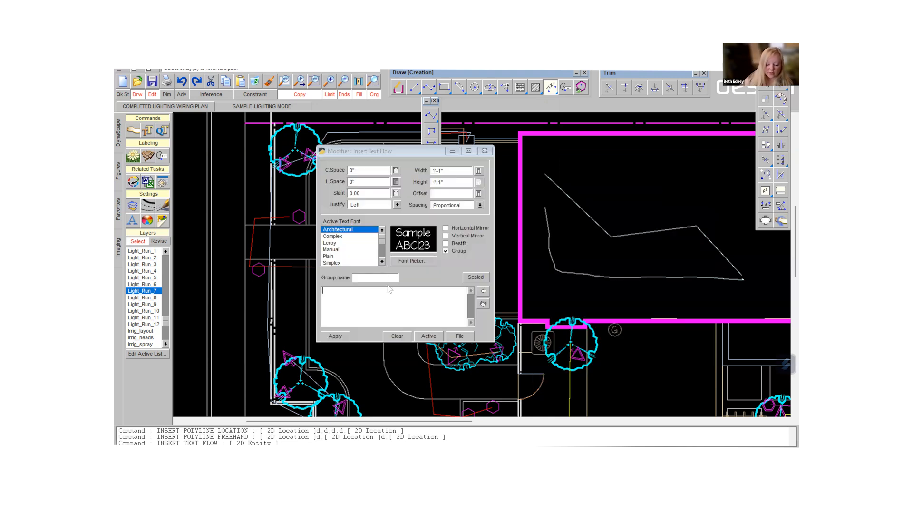
click(389, 289)
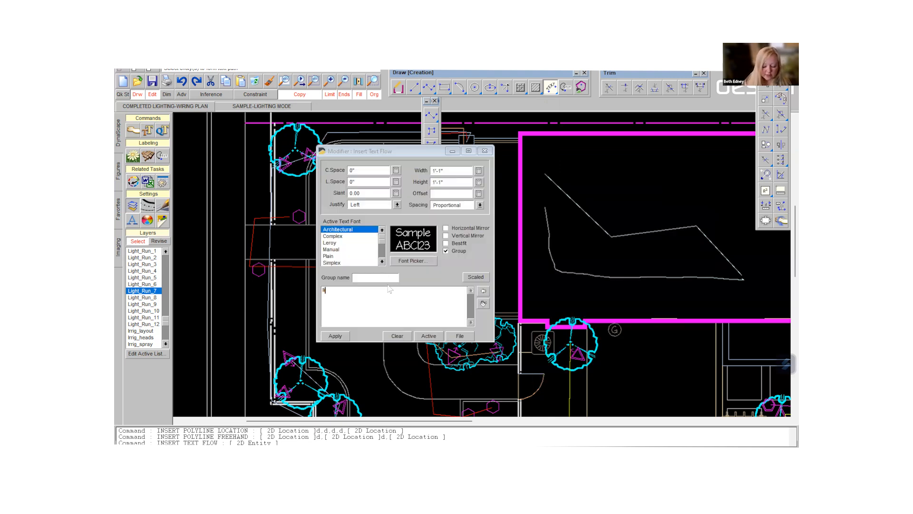
text(light )
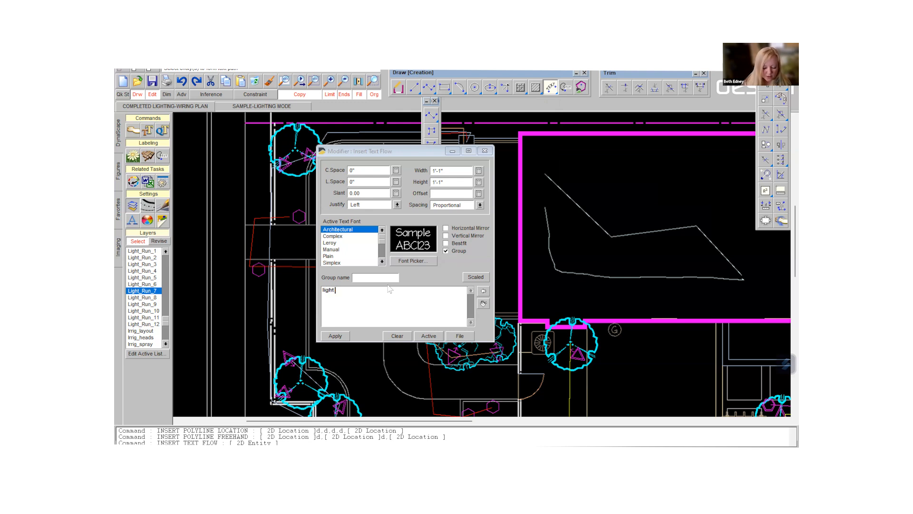
text(run)
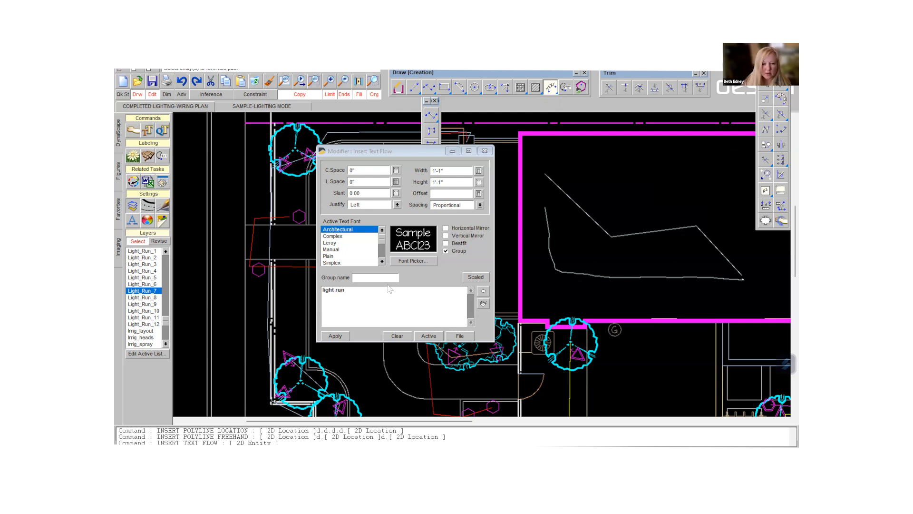
key(BackSpace)
key(BackSpace)
key(BackSpace)
key(BackSpace)
key(BackSpace)
key(BackSpace)
key(BackSpace)
key(BackSpace)
key(BackSpace)
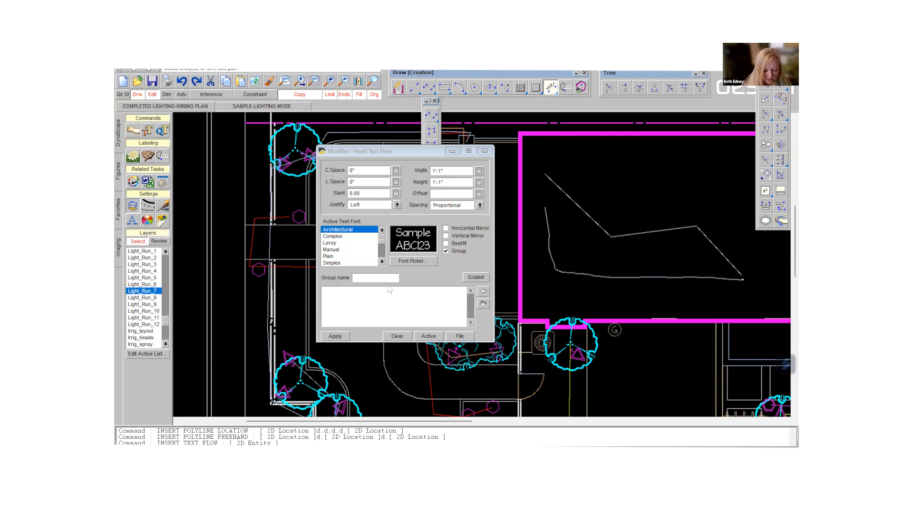
text(LIGHT)
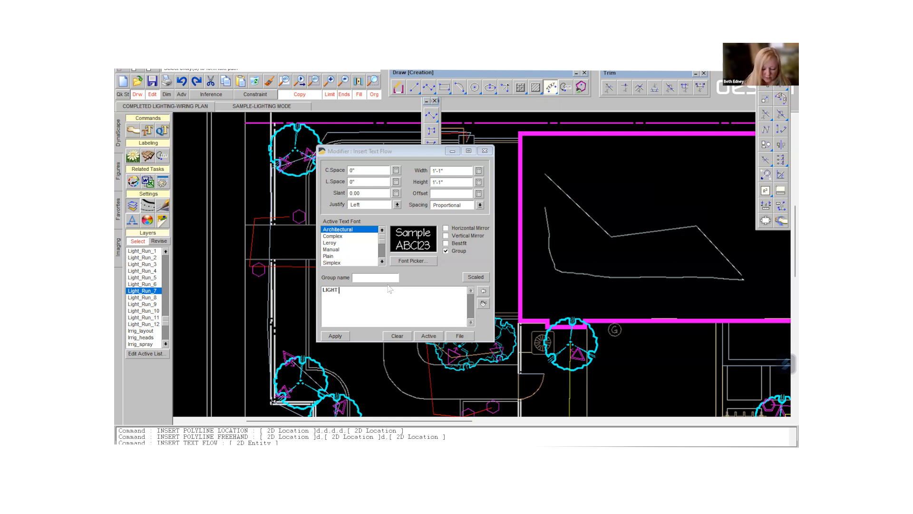
text( RUN-)
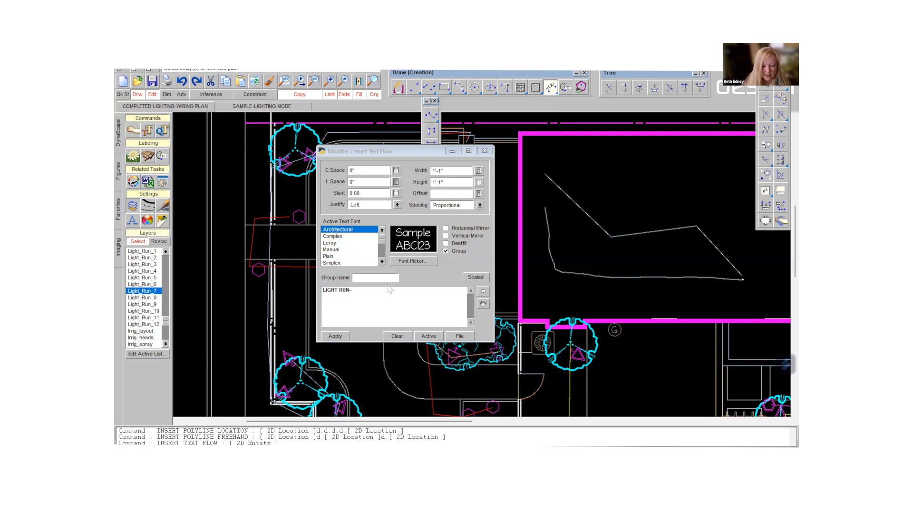
text(7)
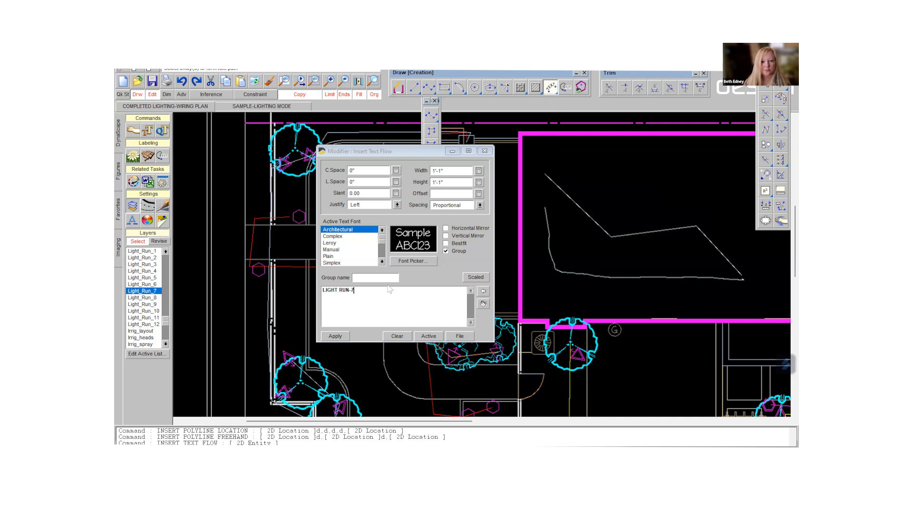
click(335, 336)
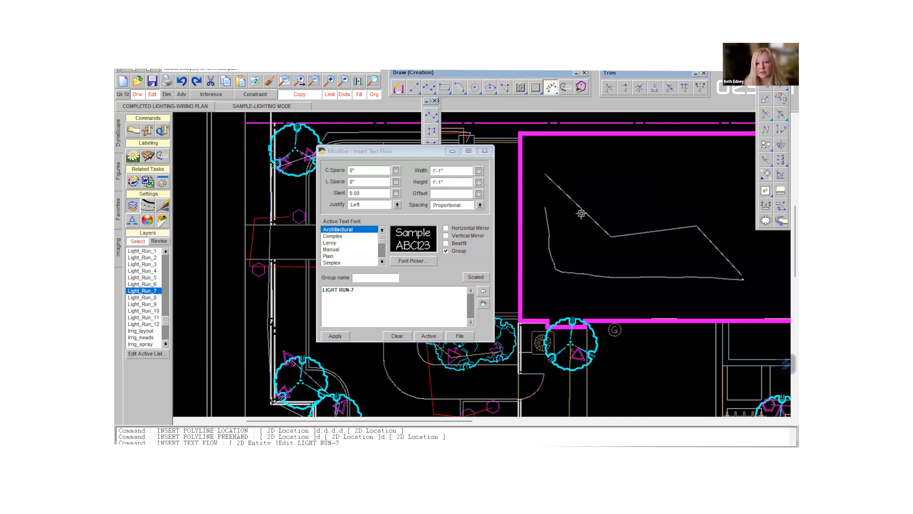
- Flow the LIGHT RUN-7 text along the upper side of the sample zigzag polyline
click(628, 235)
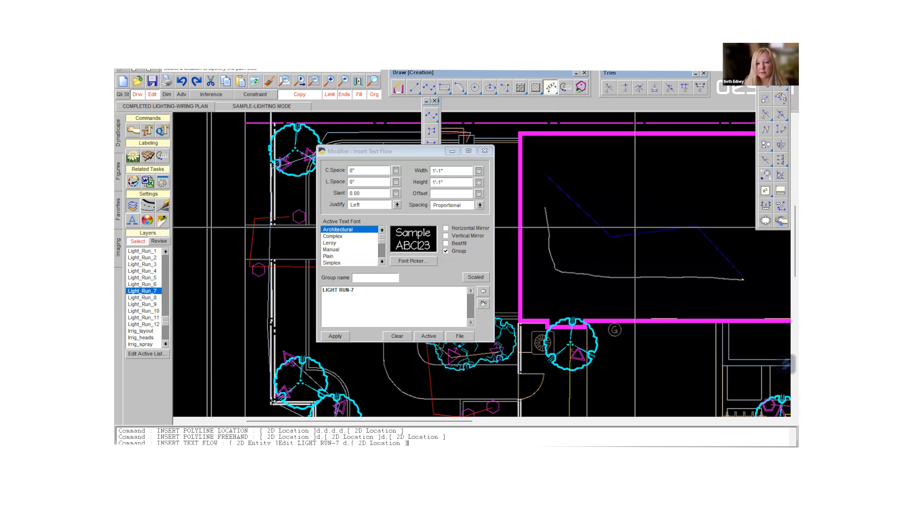
click(631, 230)
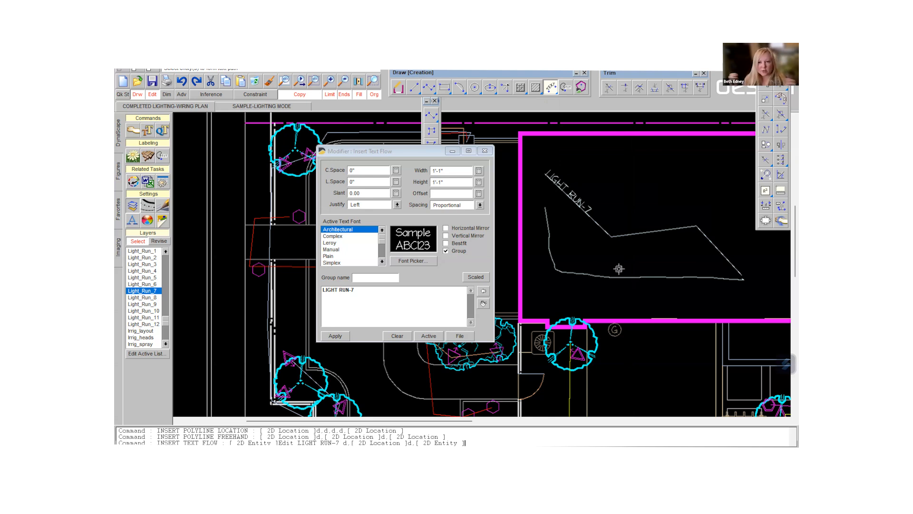
click(485, 152)
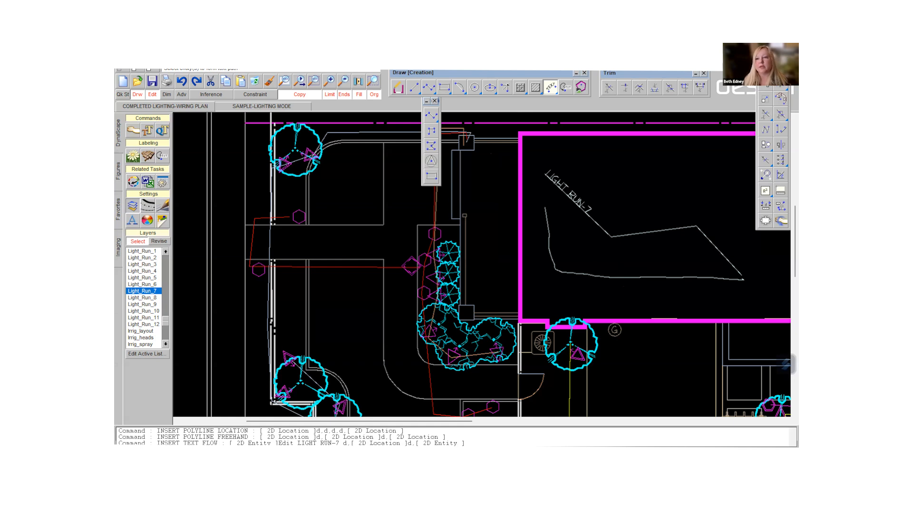
- Measure the perimeter of the sample zigzag polyline inside the building outline
click(765, 191)
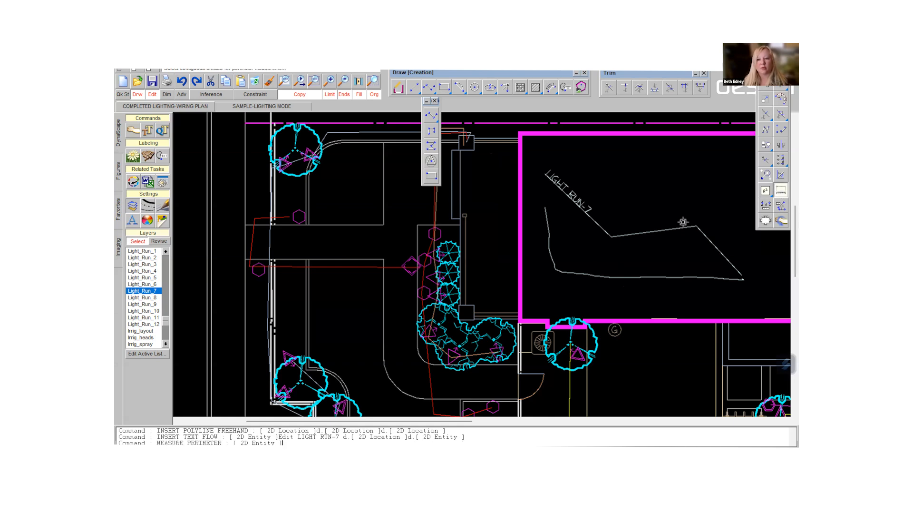
click(681, 228)
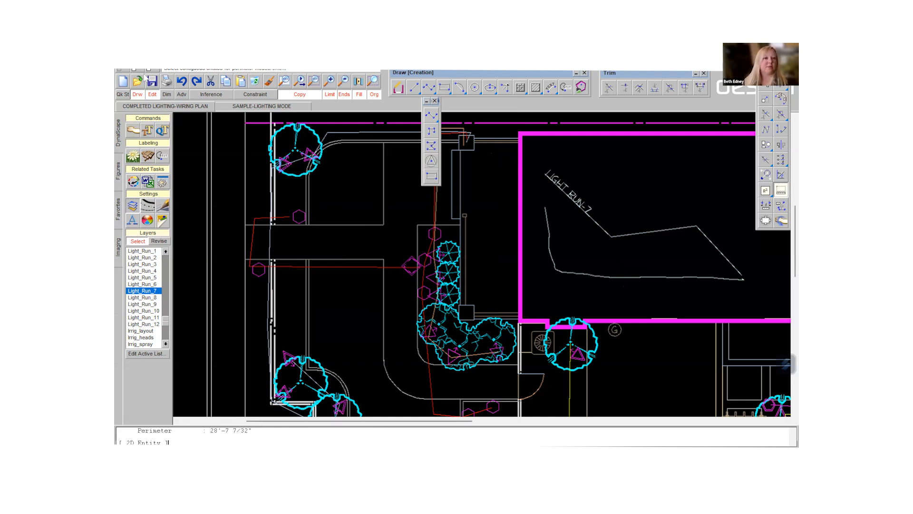
click(149, 158)
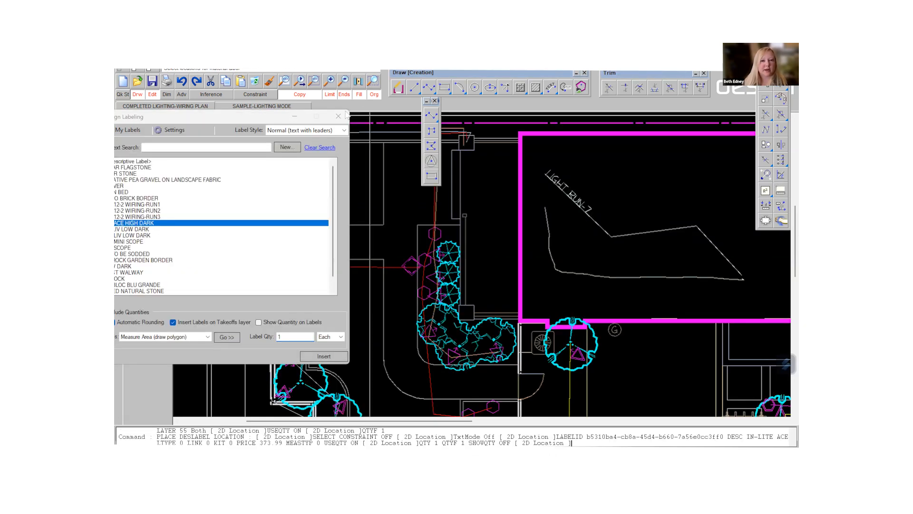
key(Escape)
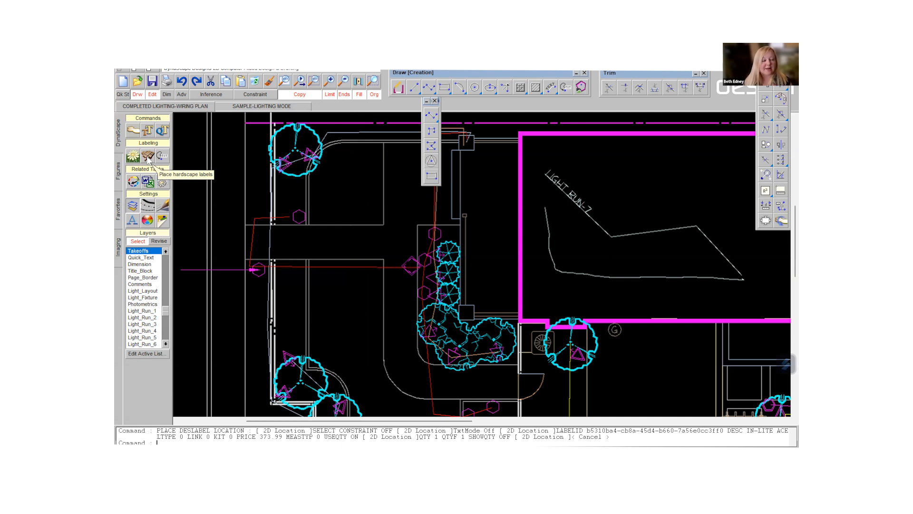
- Create a new descriptive hardscape label named IN-LITE 12-2 WIRING-RUN4 with its units set to Ft
click(147, 158)
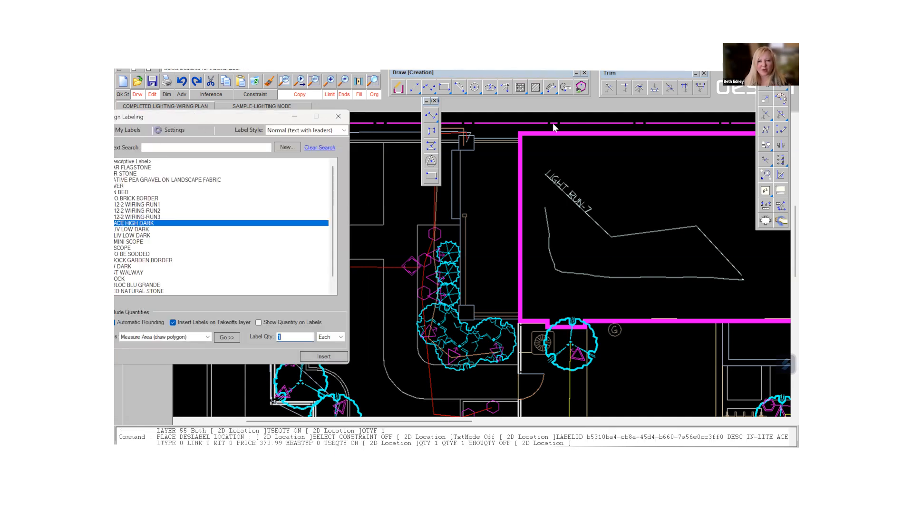
drag(553, 123, 556, 127)
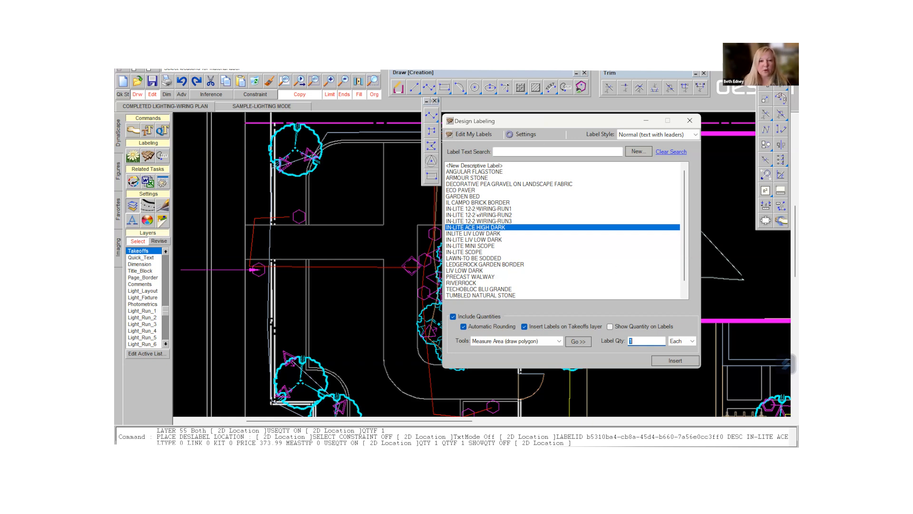
click(471, 135)
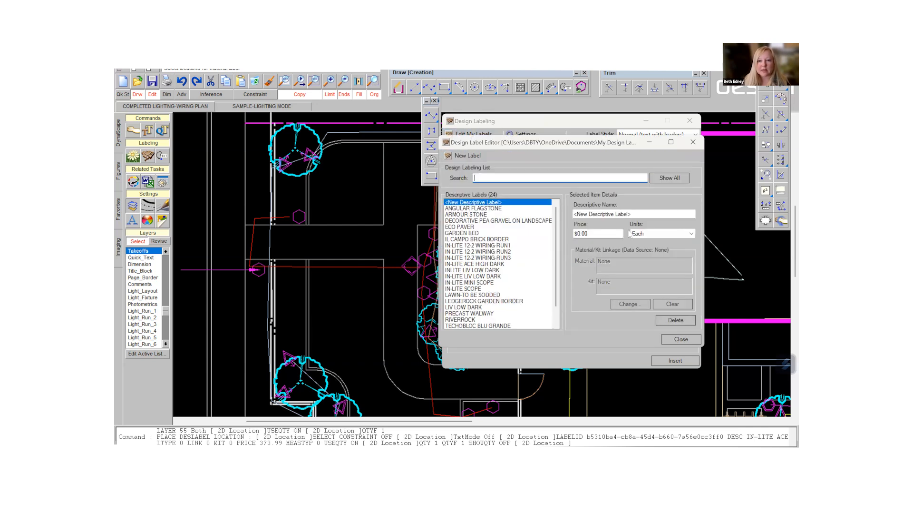
click(470, 156)
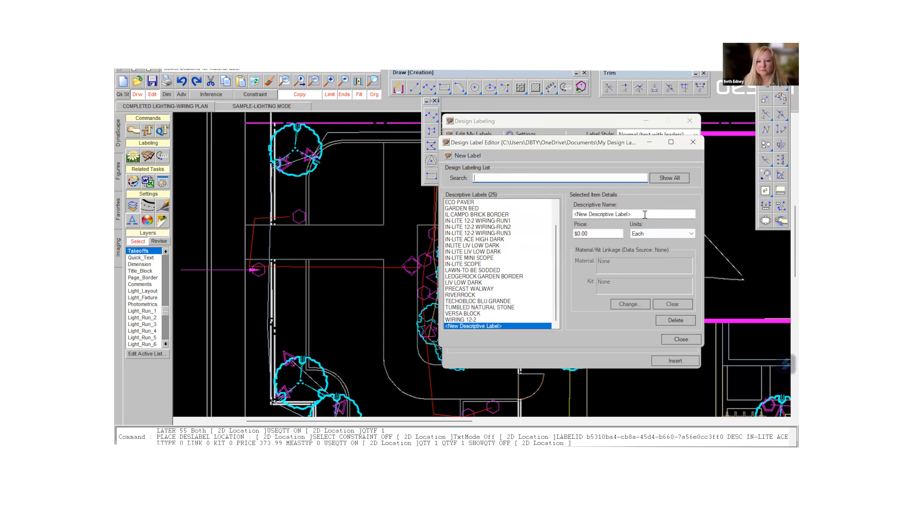
text(I)
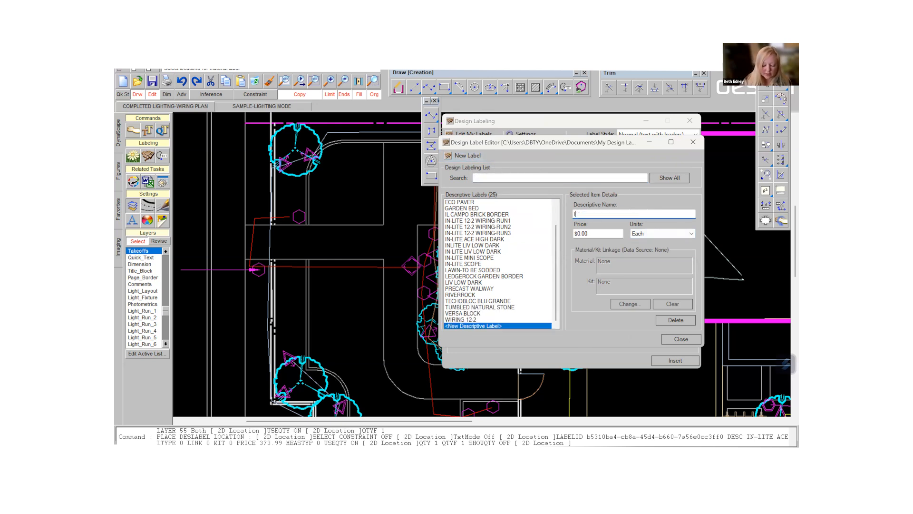
text(N-LITE )
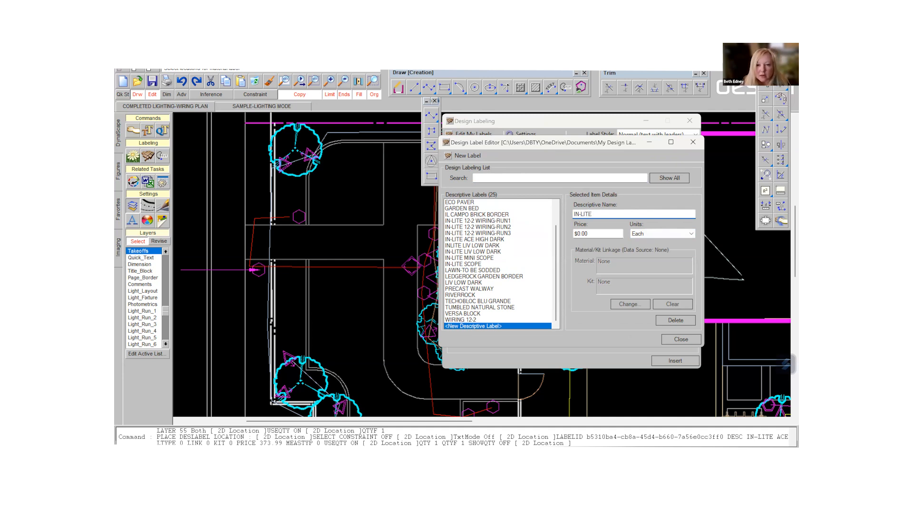
text(12)
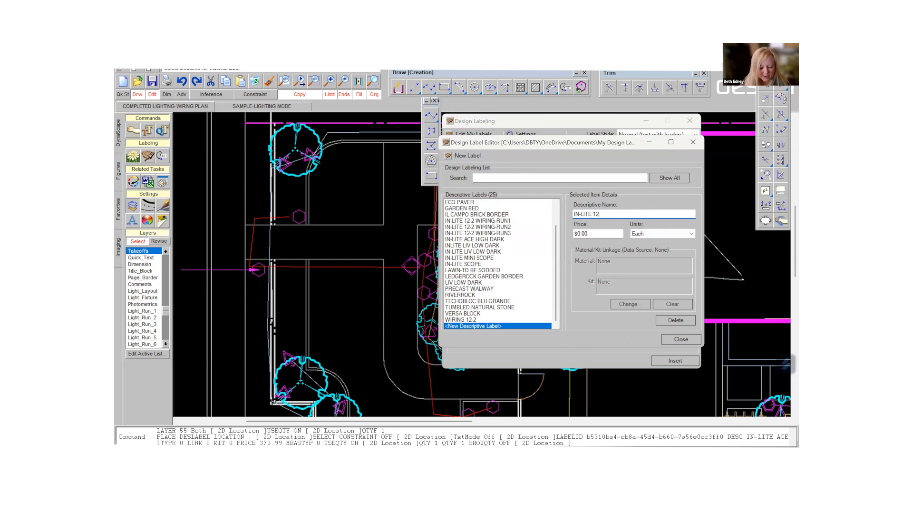
text(-2 WI)
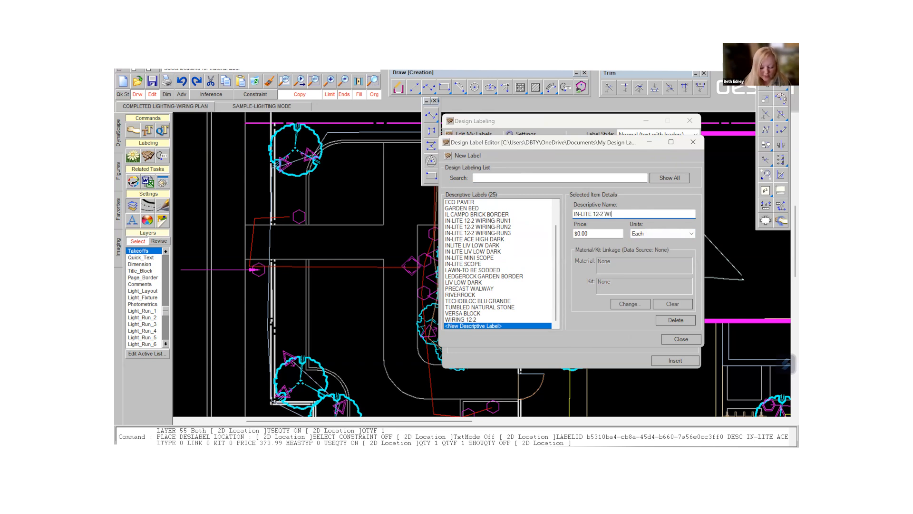
text(RING)
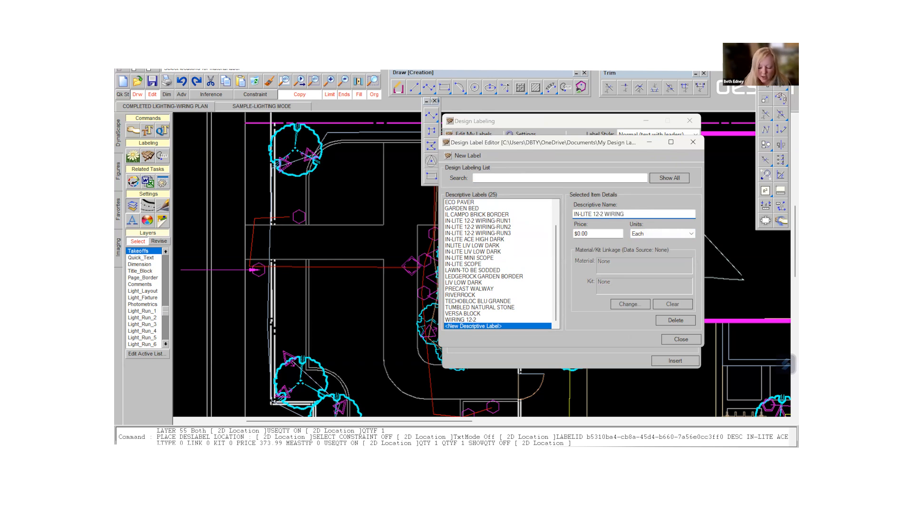
text(-RUN4)
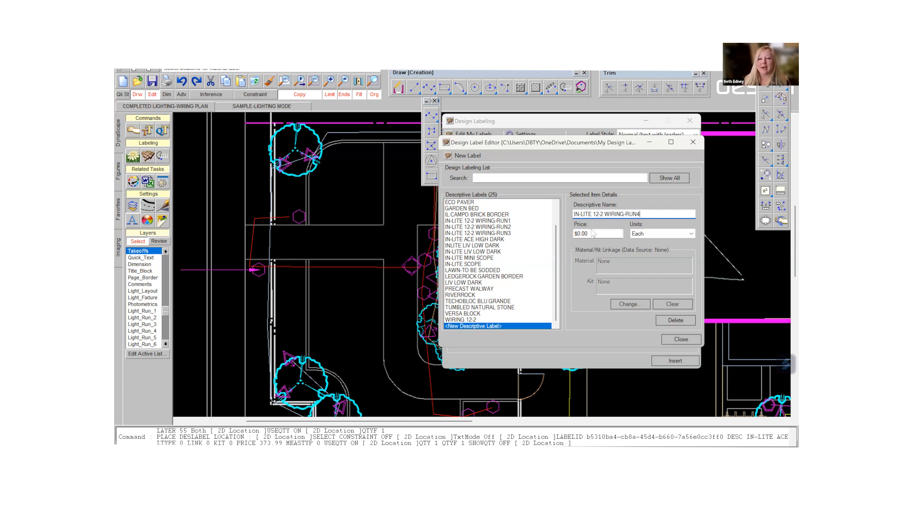
click(692, 234)
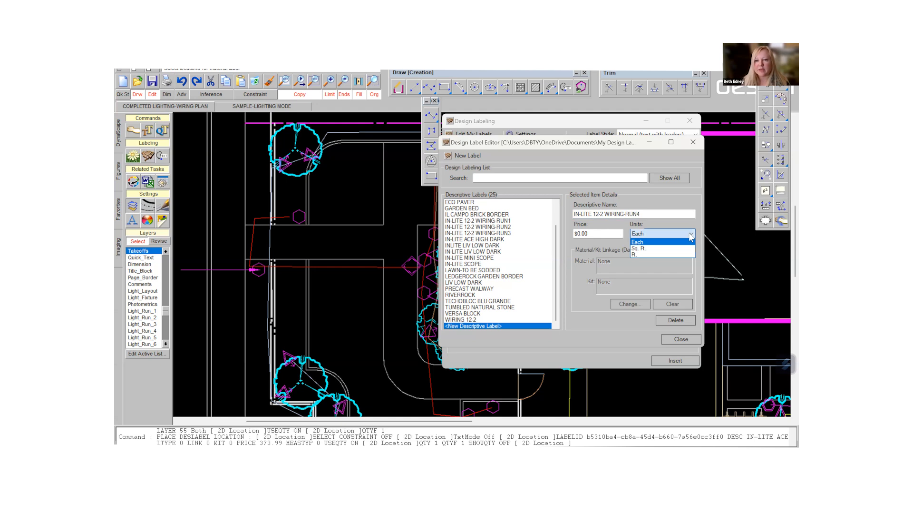
click(636, 255)
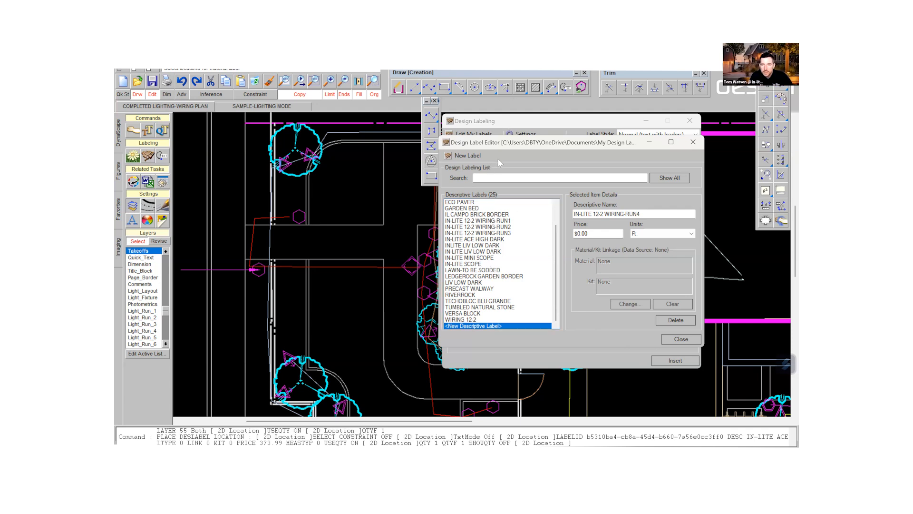
- Create a new descriptive label named IN-LITE PUCK 22 with a price of 93.99, and close the label editor
click(467, 156)
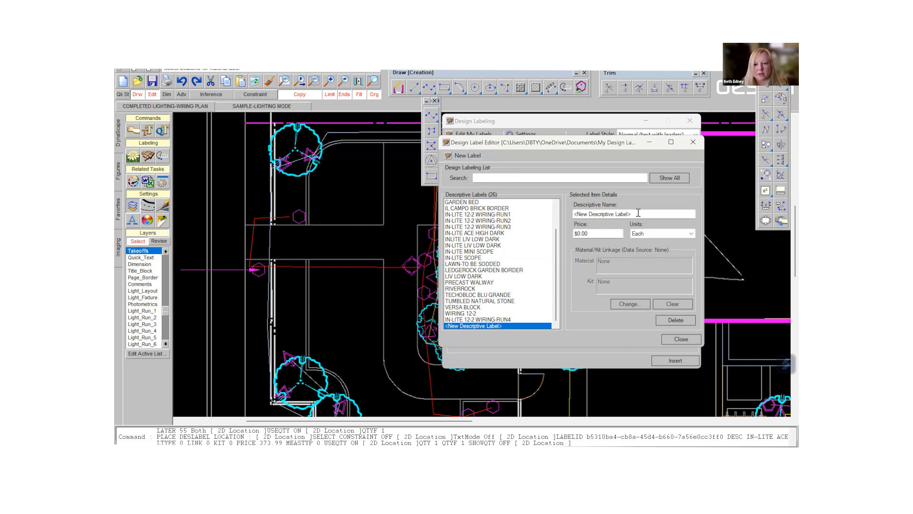
drag(638, 213, 560, 208)
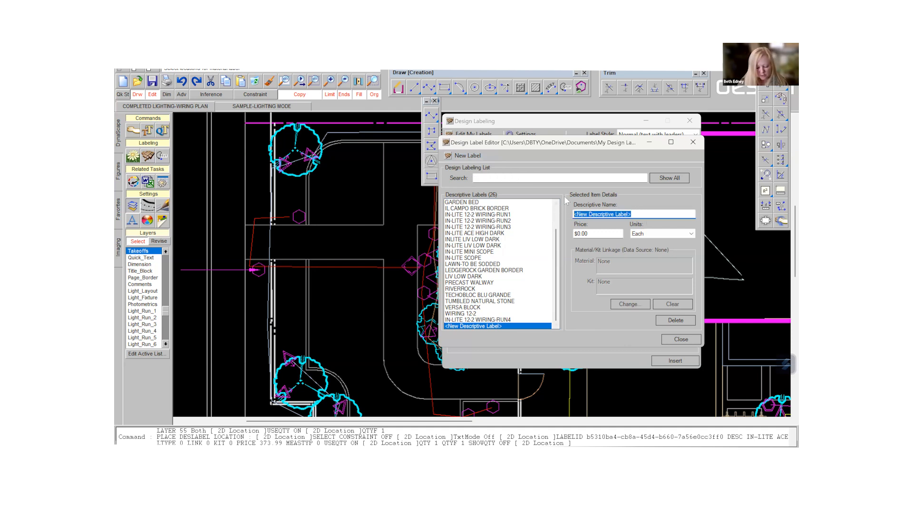
text(IN-LITE )
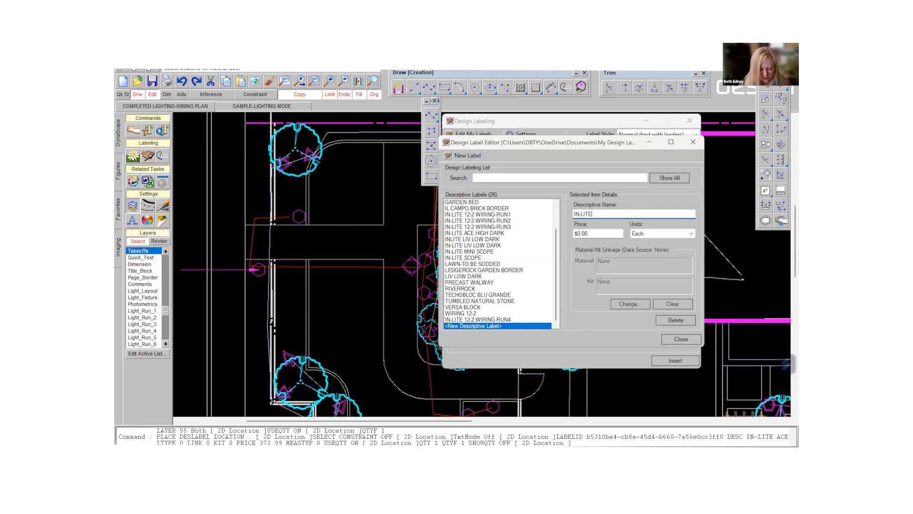
text(PUCK)
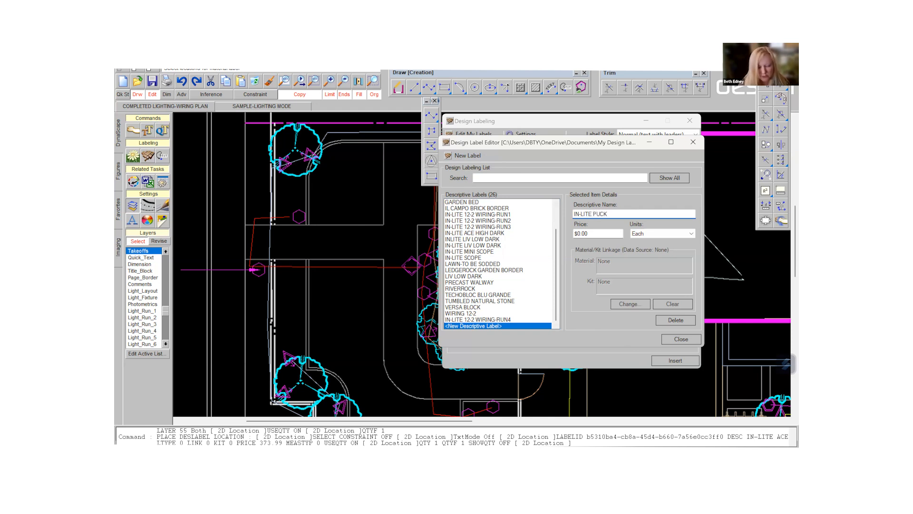
text( 22)
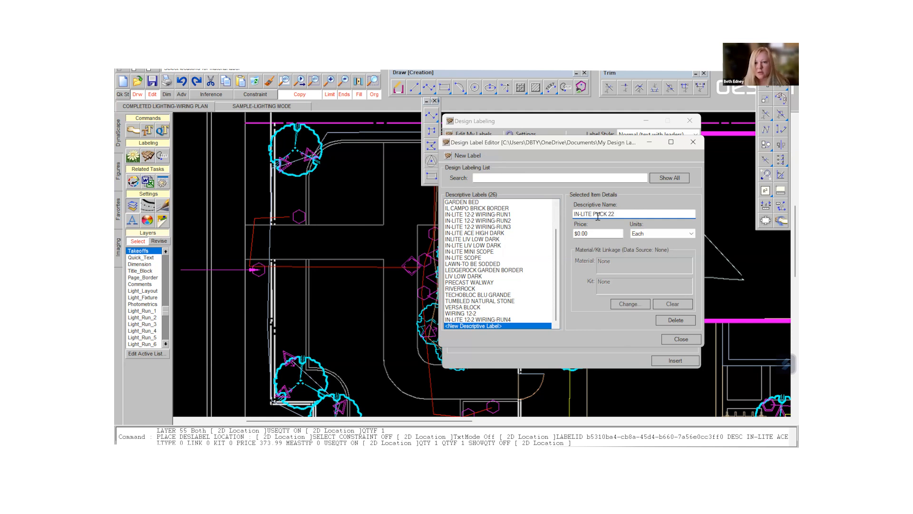
key(Tab)
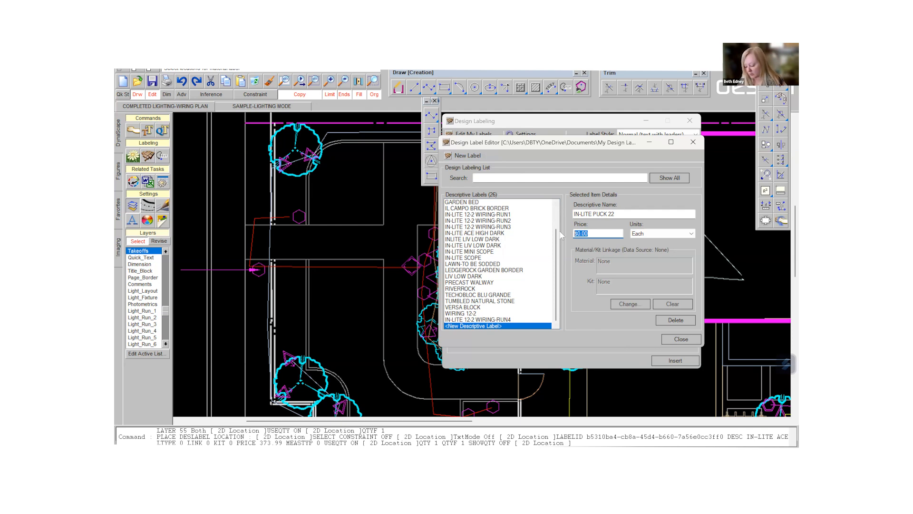
text(93)
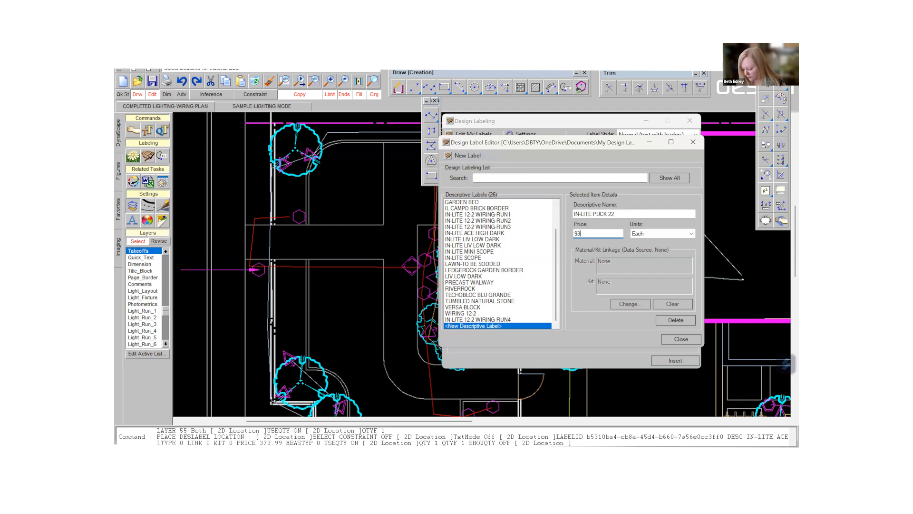
text(.)
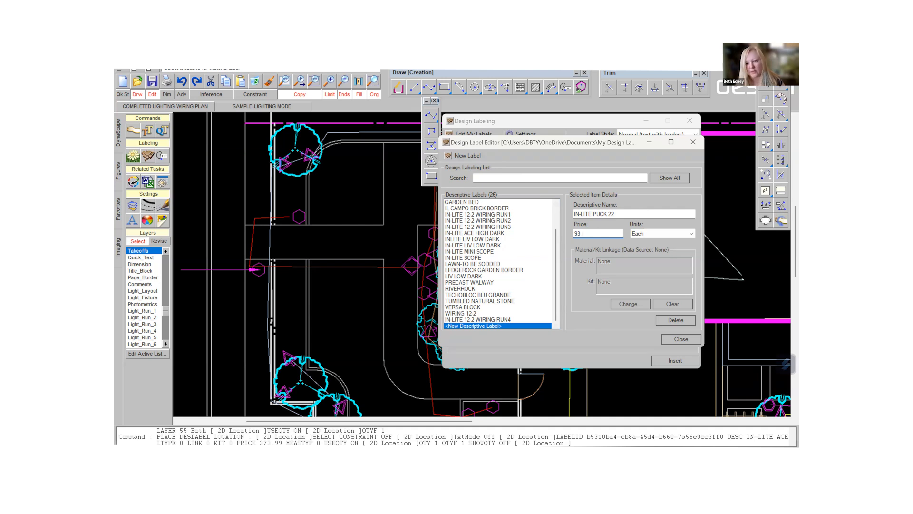
text(99)
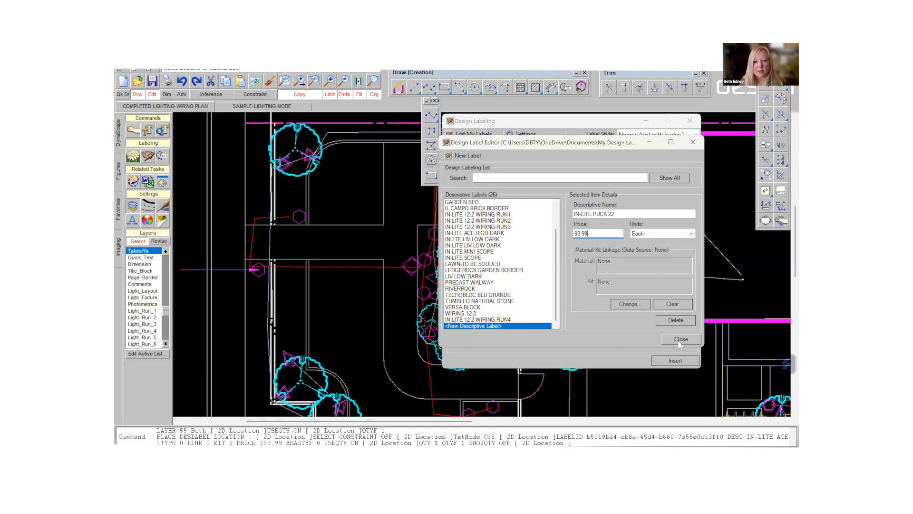
click(479, 159)
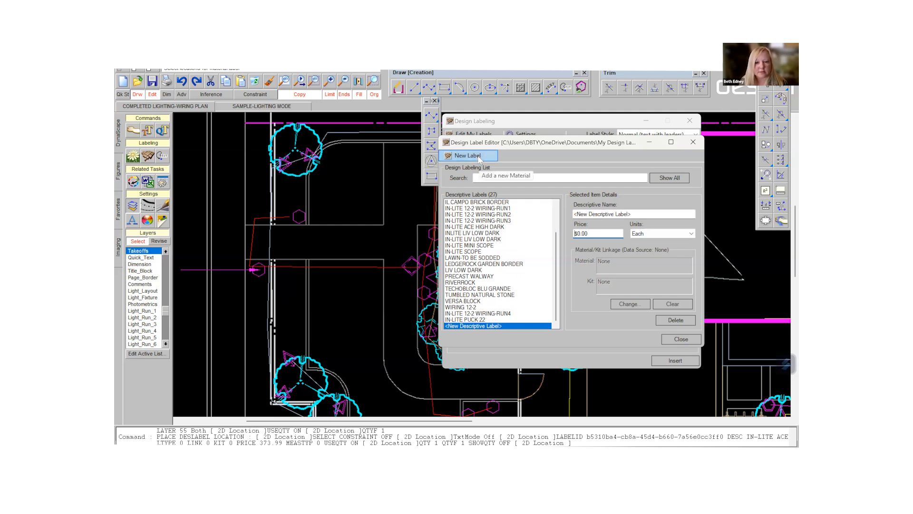
click(677, 341)
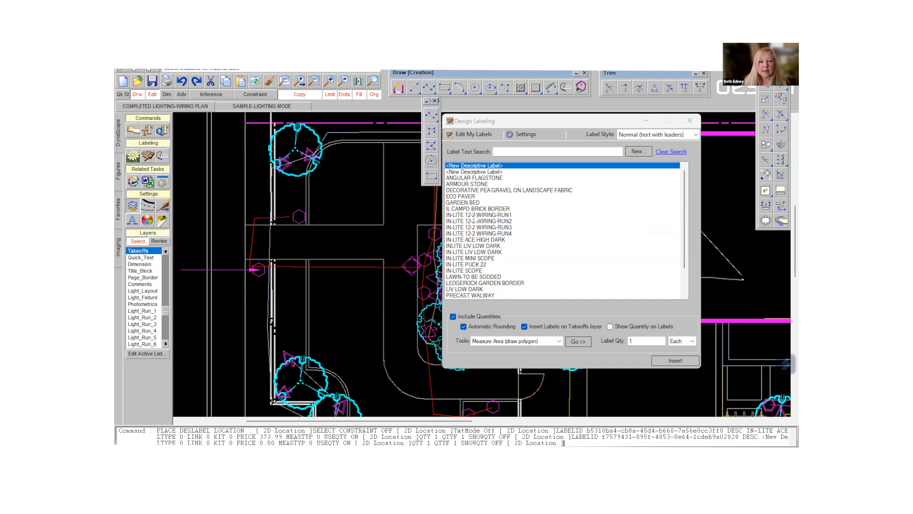
- Measure the perimeter length of the red wiring run crossing the driveway for the IN-LITE 12-2 WIRING-RUN1 label
click(473, 215)
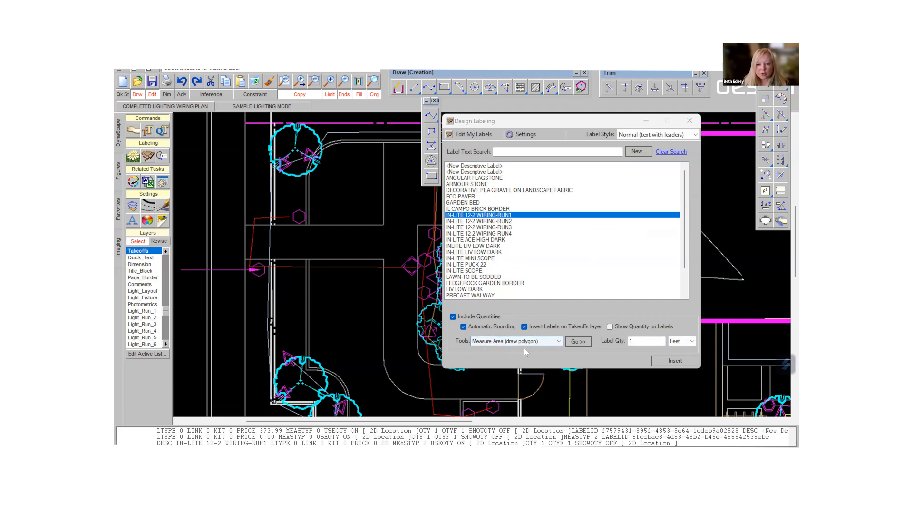
click(559, 341)
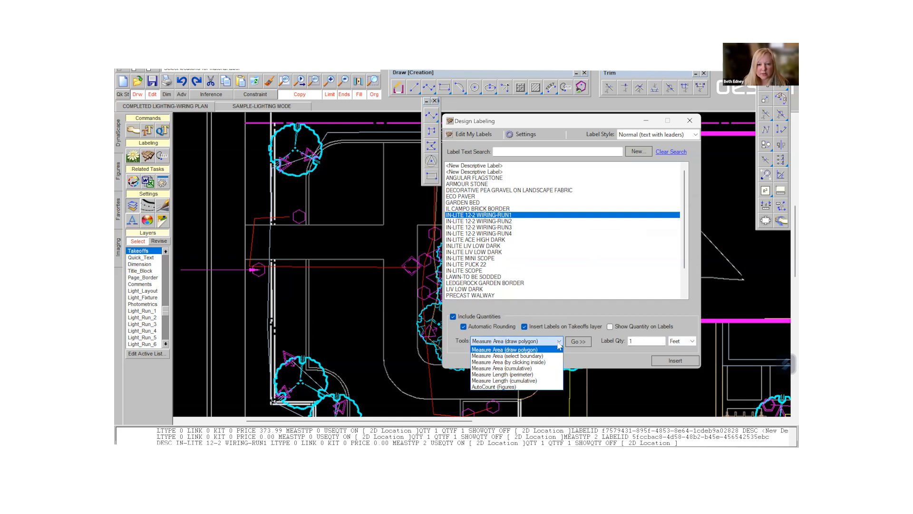
click(501, 375)
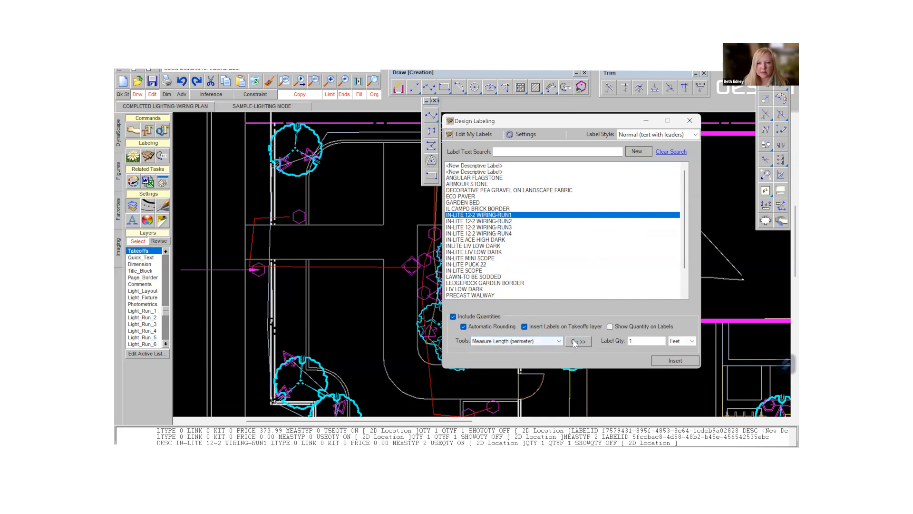
click(578, 341)
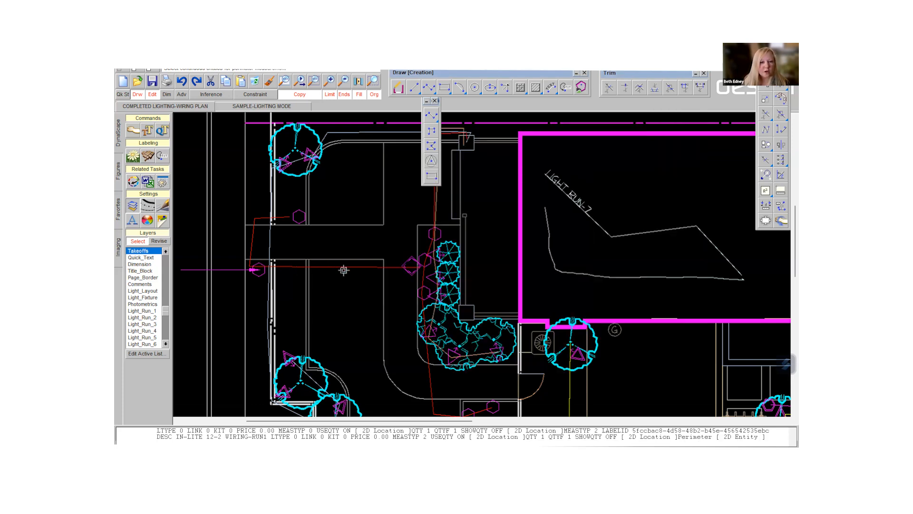
click(348, 266)
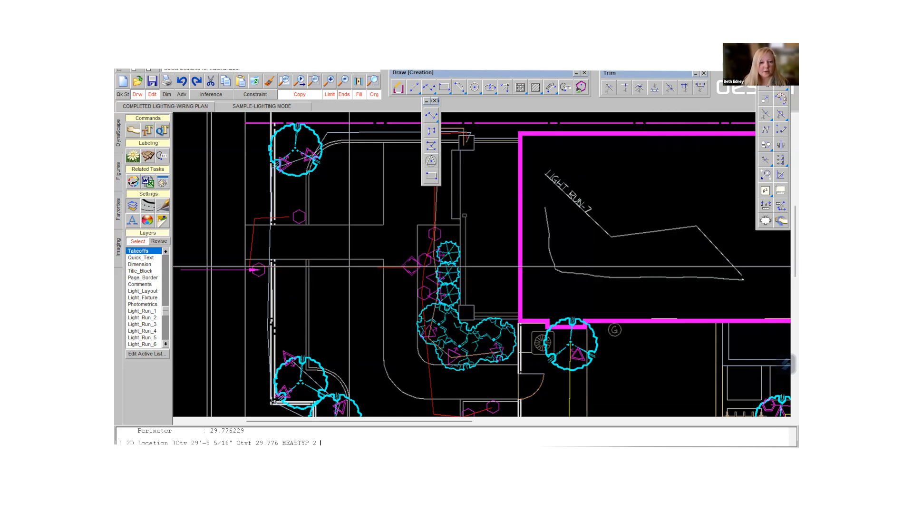
- Place the IN-LITE 12-2 WIRING-RUN1 label beside the plan, below the IN-LITE LIV LOW DARK label, with its leader on the red run
text(d.d.)
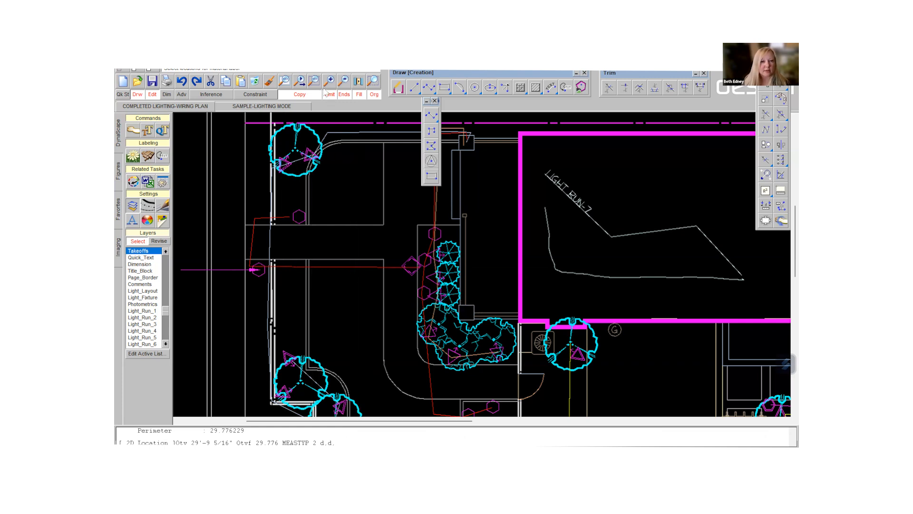
click(344, 82)
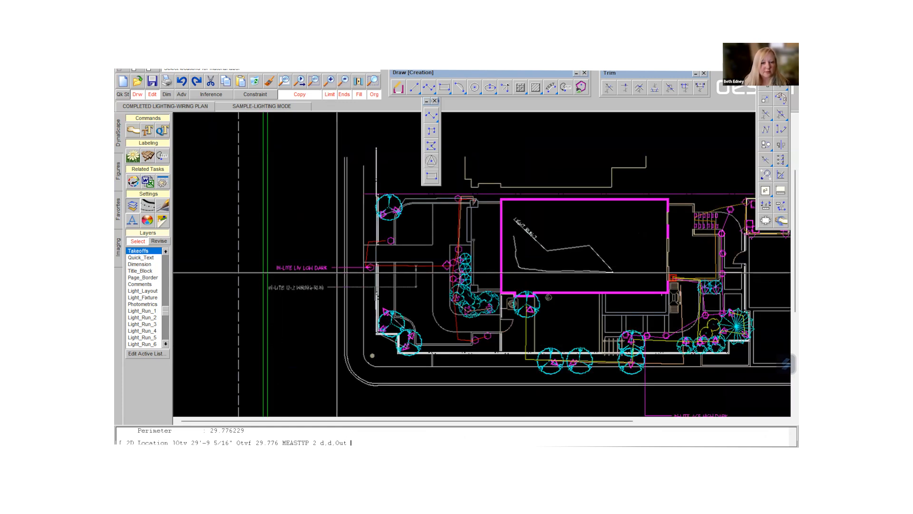
click(341, 273)
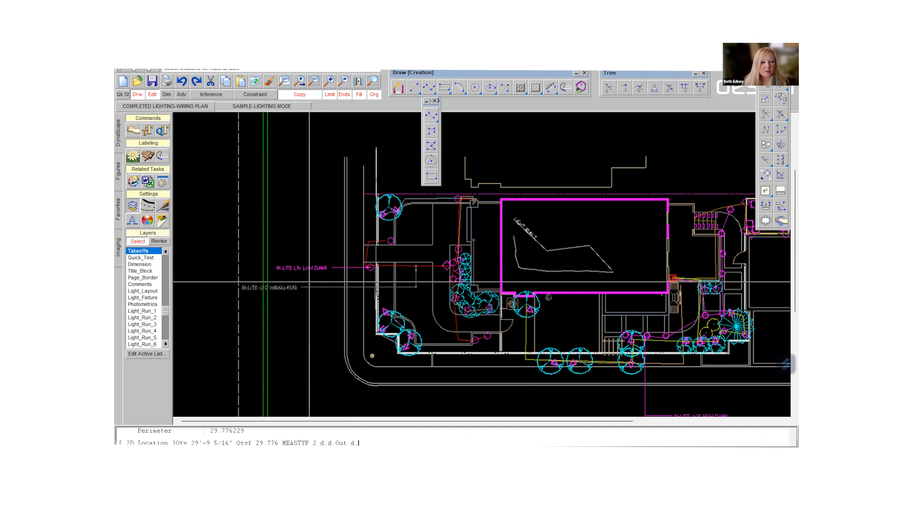
right_click(324, 318)
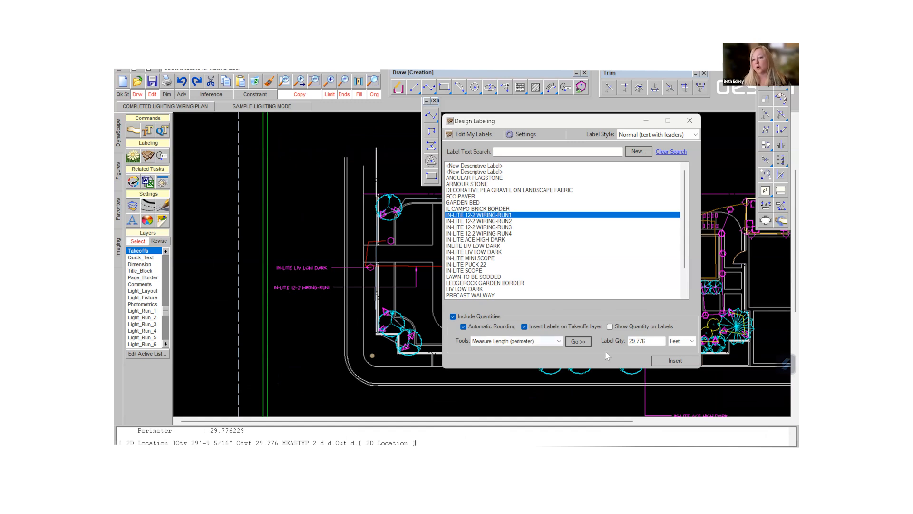
- Turn on quantity display for labels and measure the blue wiring run along the plan's upper edge for the IN-LITE 12-2 WIRING-RUN3 label
click(610, 327)
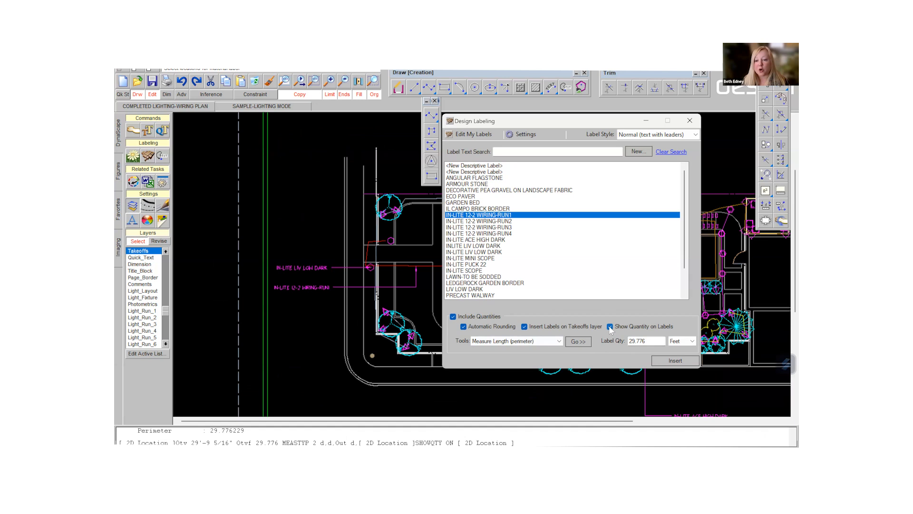
click(497, 226)
click(578, 341)
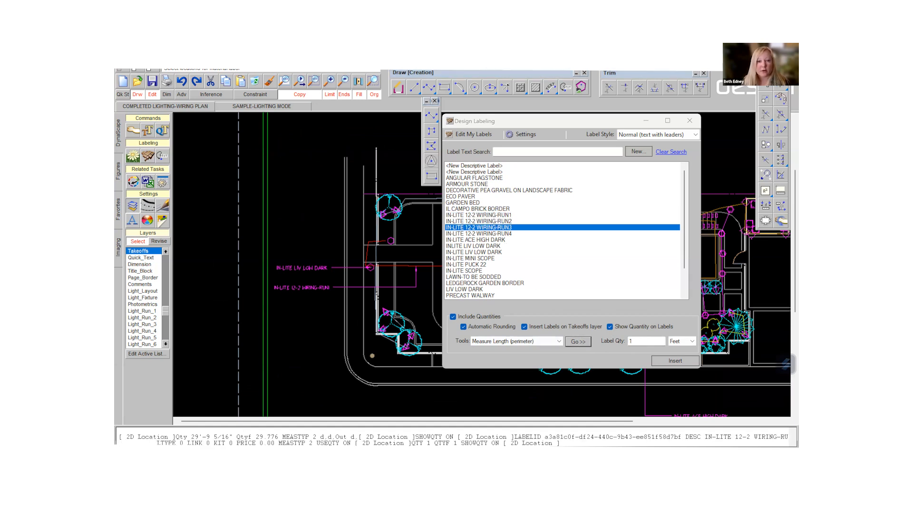
click(437, 198)
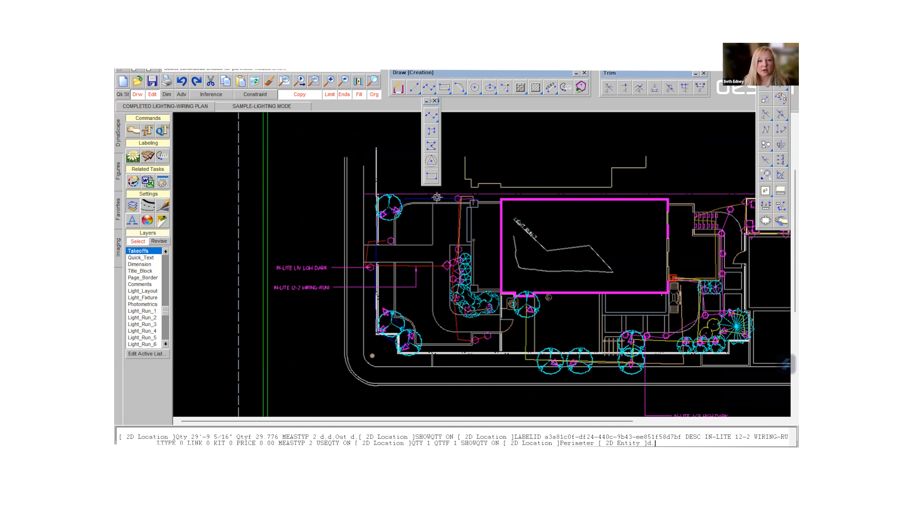
right_click(438, 197)
click(438, 197)
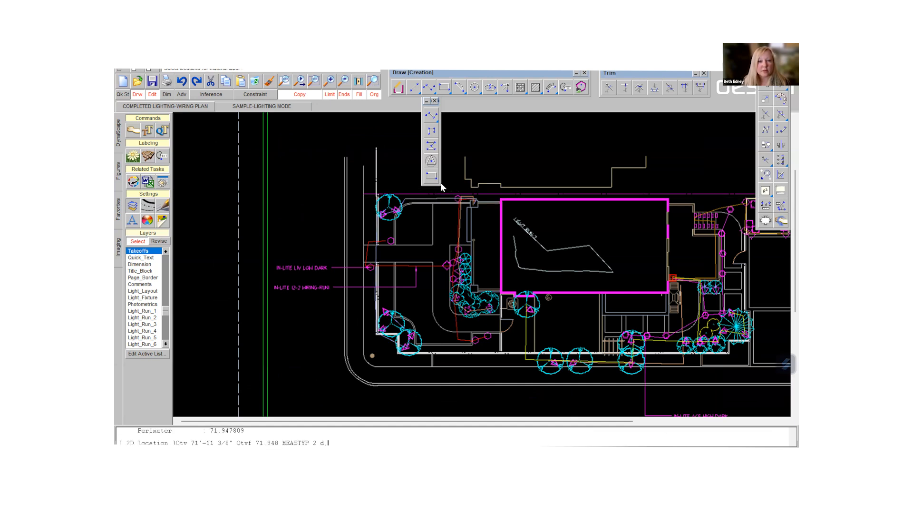
- Place the IN-LITE 12-2 WIRING-RUN3 label beside the plan above the existing labels, with its leader pointing to the upper wiring run
click(438, 189)
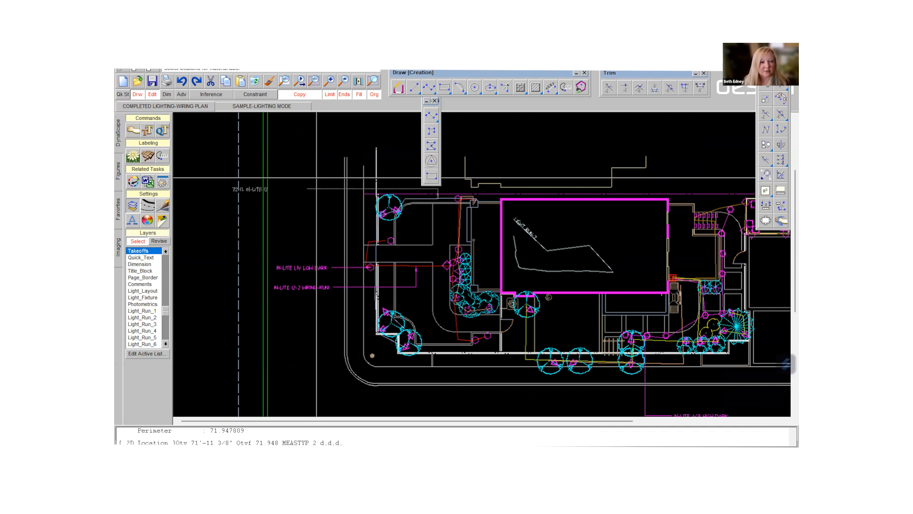
click(348, 177)
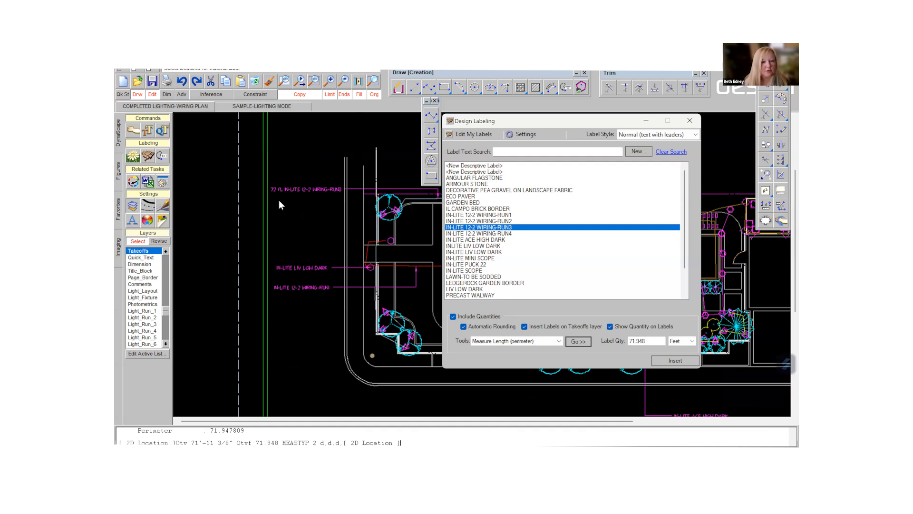
scroll(279, 191, up, 2)
scroll(276, 181, up, 1)
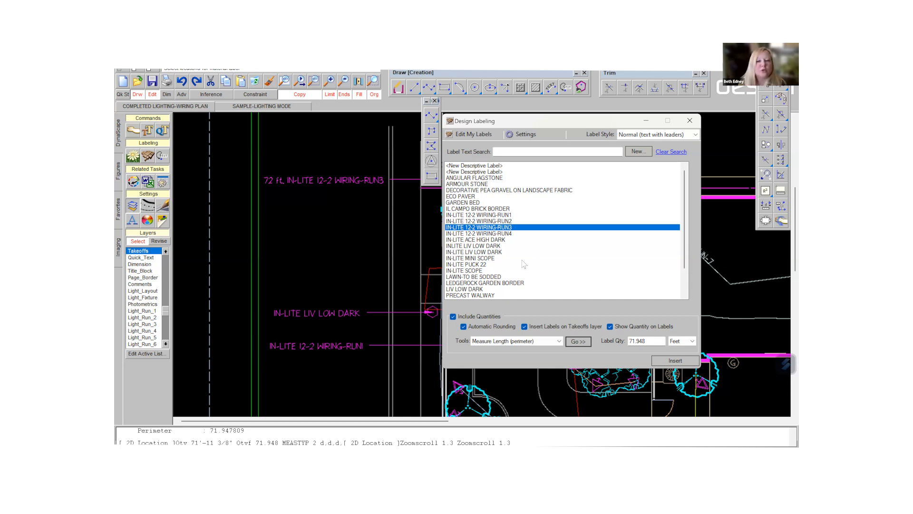
- Choose the IN-LITE LIV LOW DARK label and set its quantity to 8
click(471, 253)
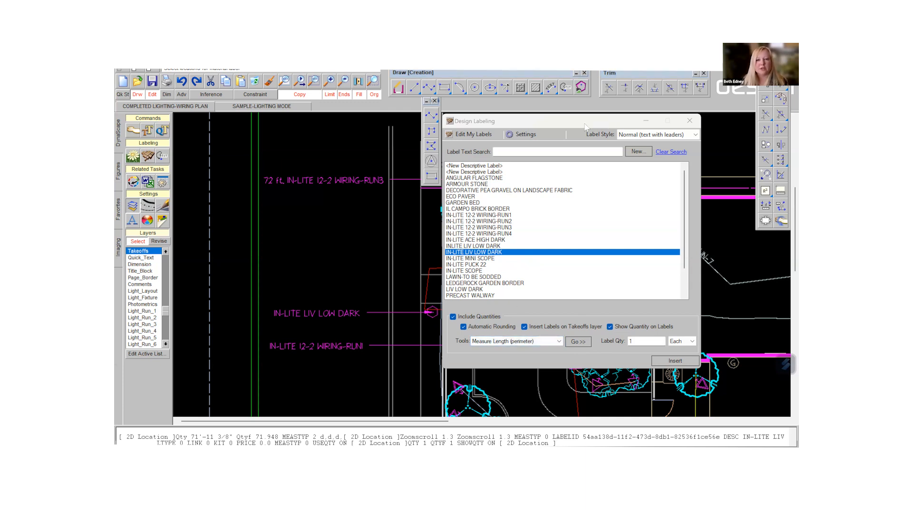
drag(571, 121, 240, 132)
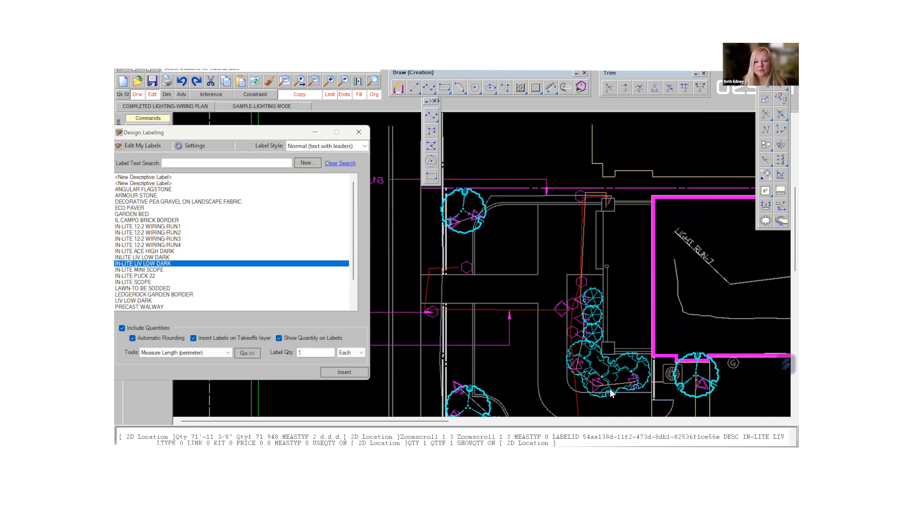
scroll(619, 367, down, 3)
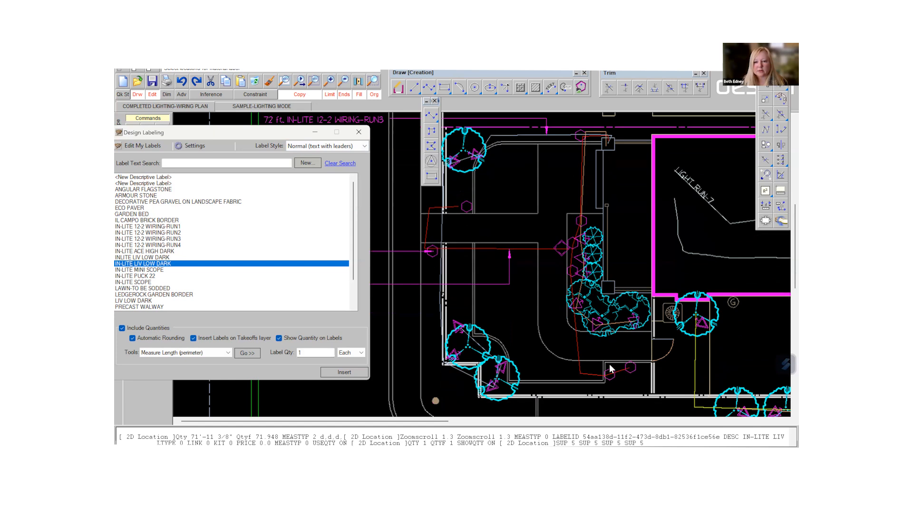
click(317, 352)
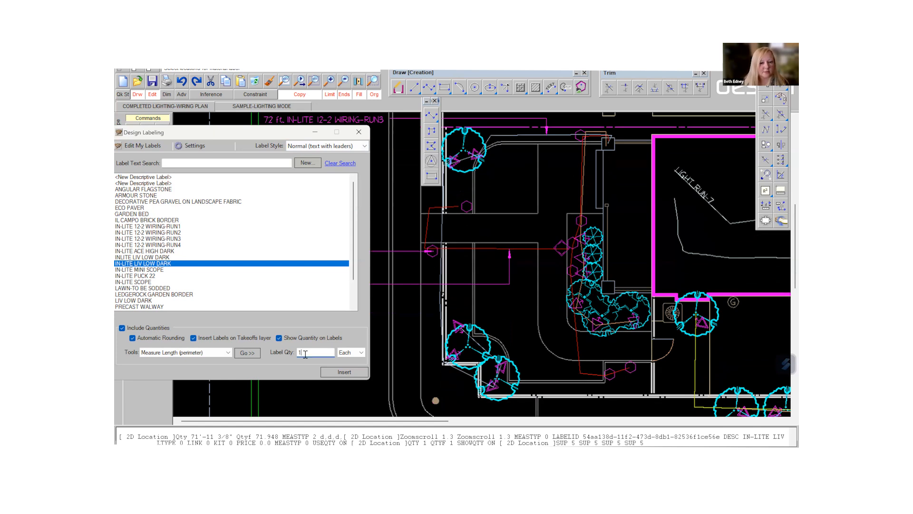
drag(277, 352, 279, 356)
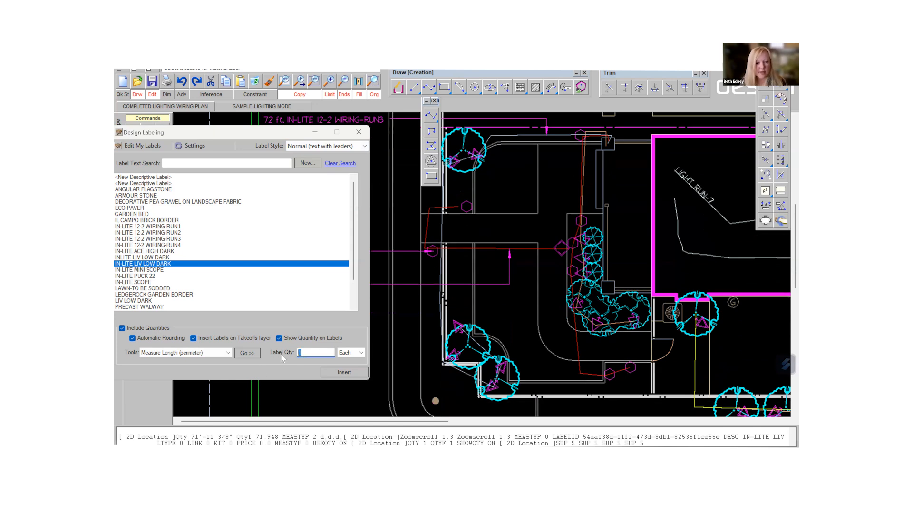
text(8)
- Place the IN-LITE LIV LOW DARK label with quantity 8 beside the plan, with its leader on the hexagon fixture above the walkway
click(344, 372)
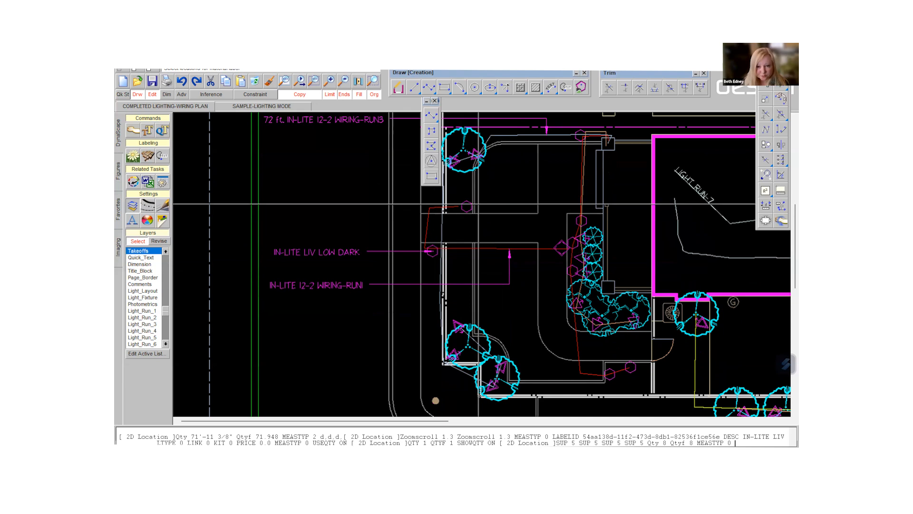
click(465, 205)
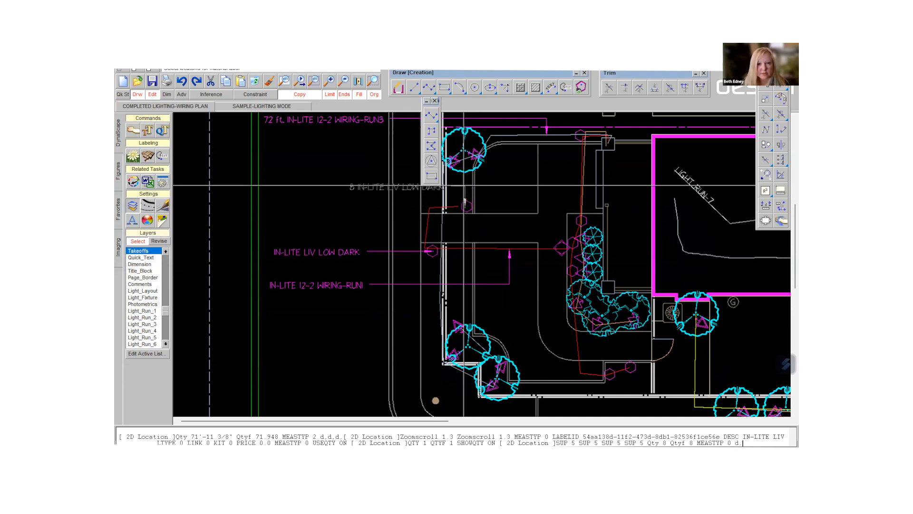
click(390, 192)
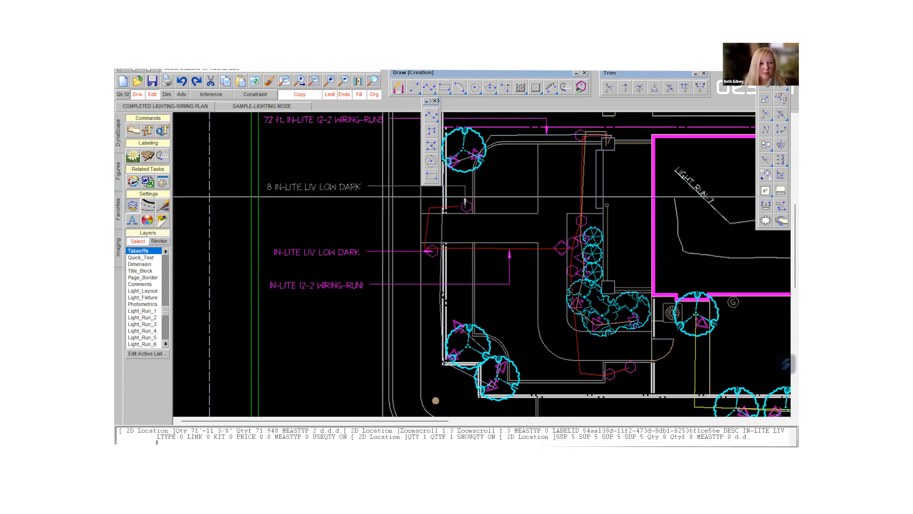
click(381, 196)
click(363, 187)
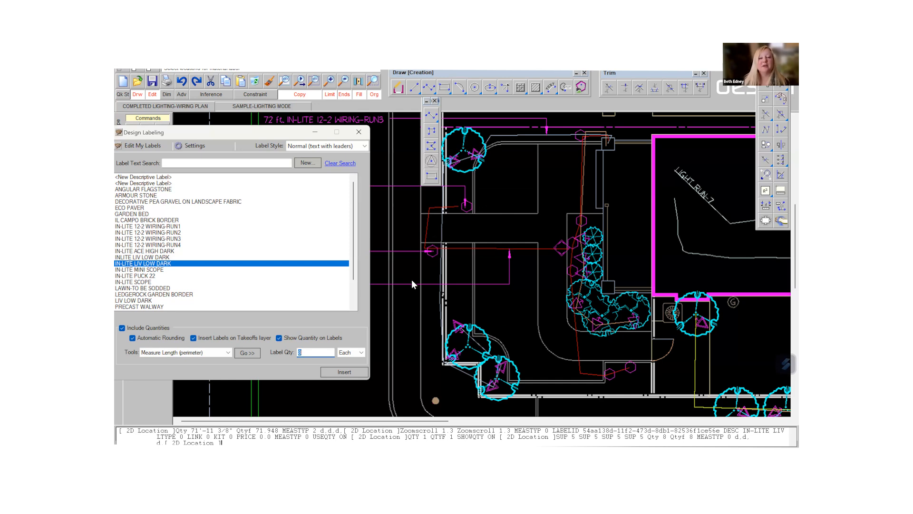
- Leave labeling and delete the older IN-LITE LIV LOW DARK label that has no quantity
click(358, 132)
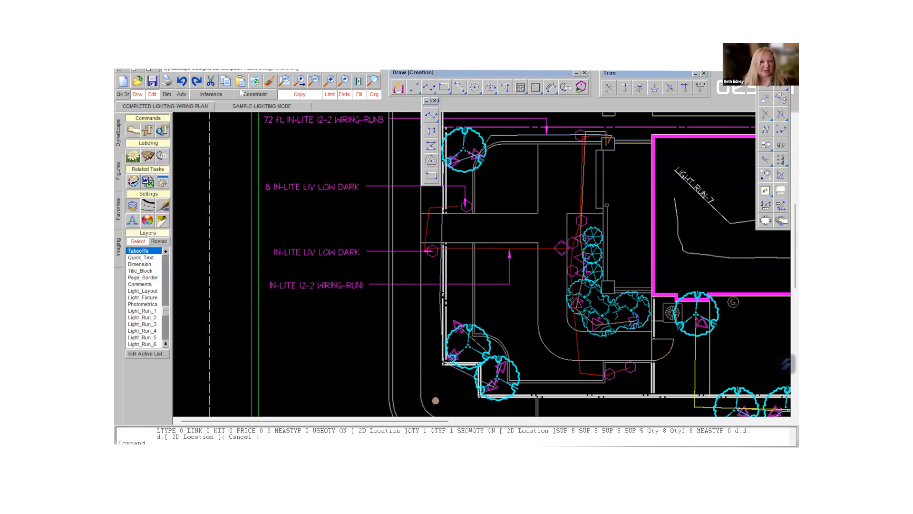
click(255, 81)
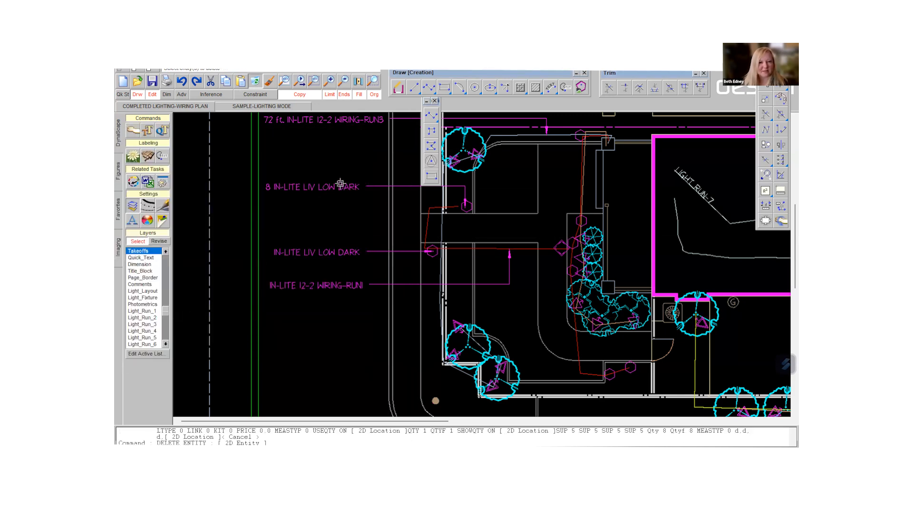
click(331, 251)
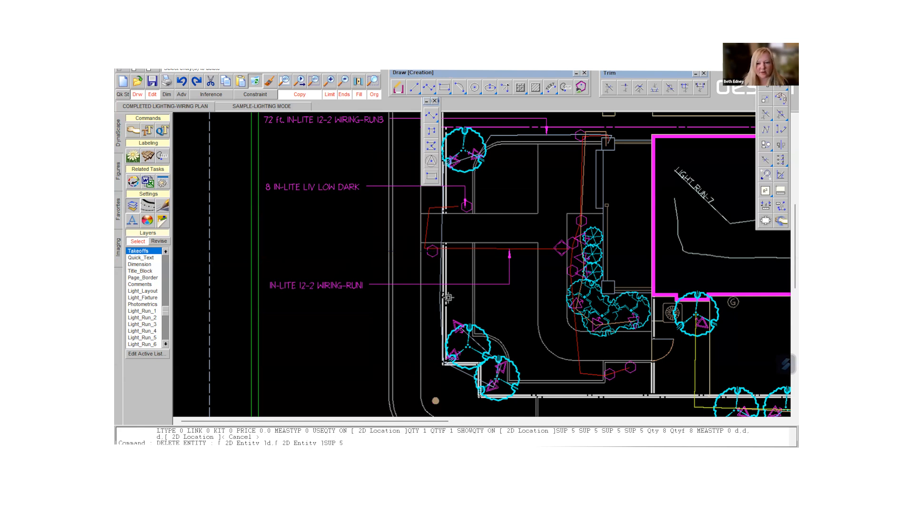
- Examine the light fixture legend below the plan and the fixture symbols at the plan's lower front corner
scroll(452, 285, down, 1)
scroll(459, 272, down, 10)
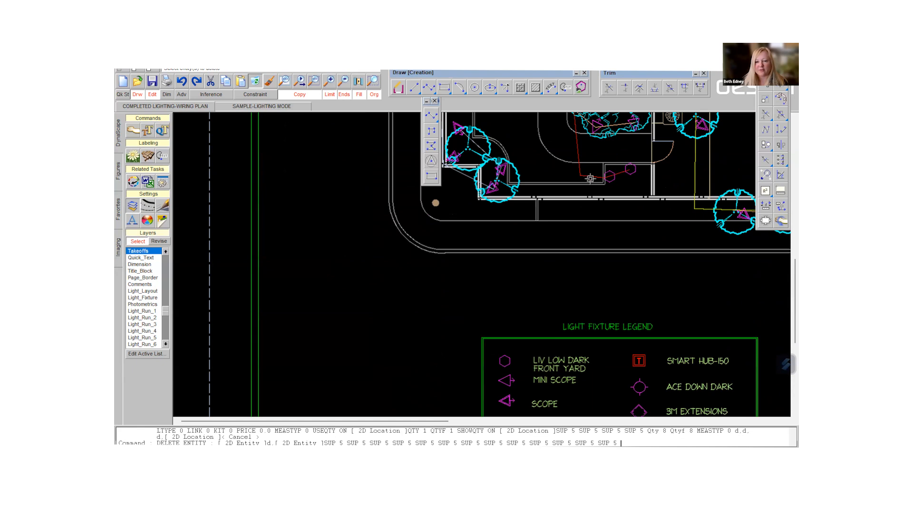
scroll(676, 350, down, 2)
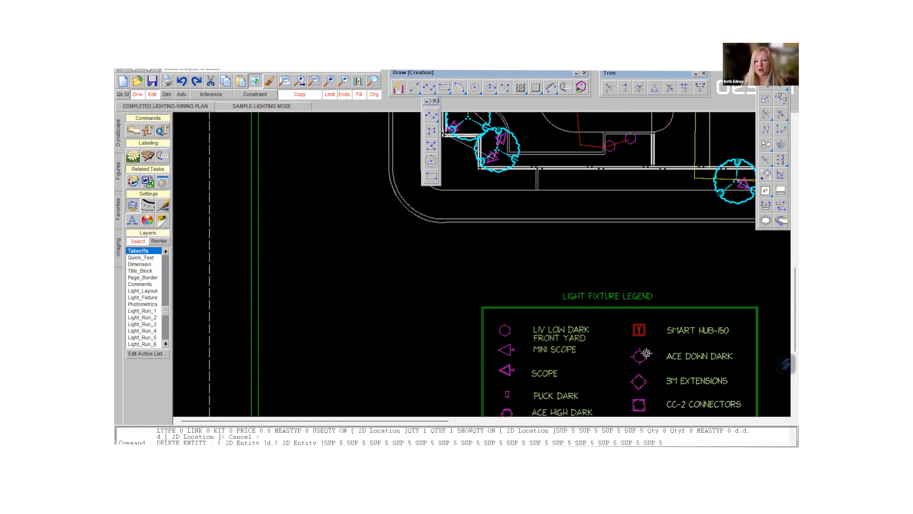
scroll(670, 353, down, 3)
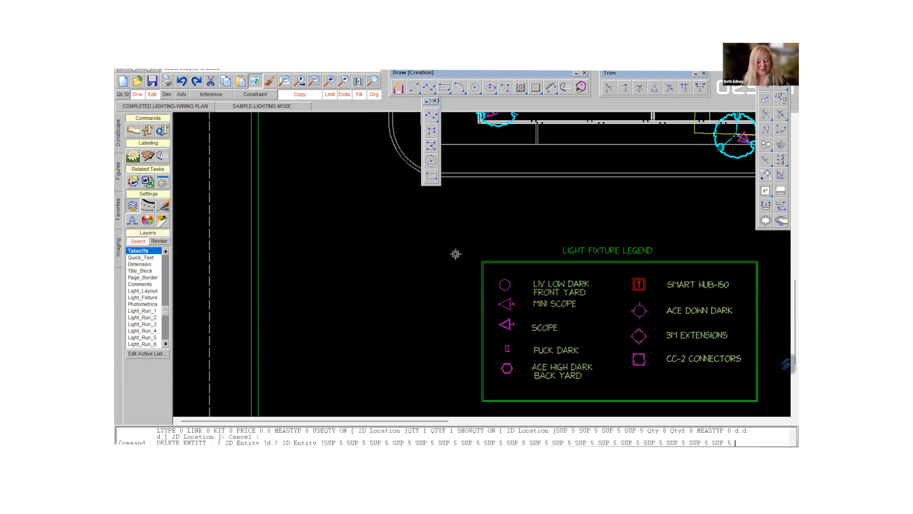
scroll(471, 212, up, 1)
scroll(471, 212, down, 5)
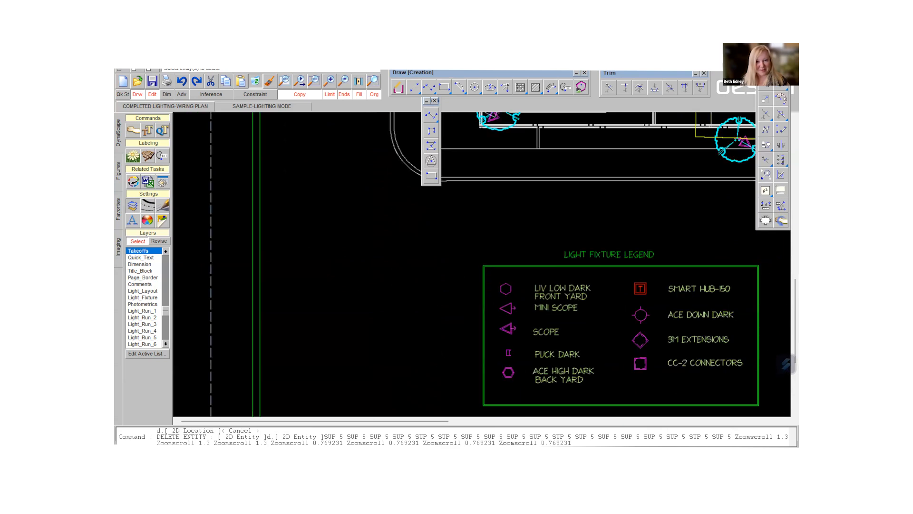
scroll(472, 216, down, 2)
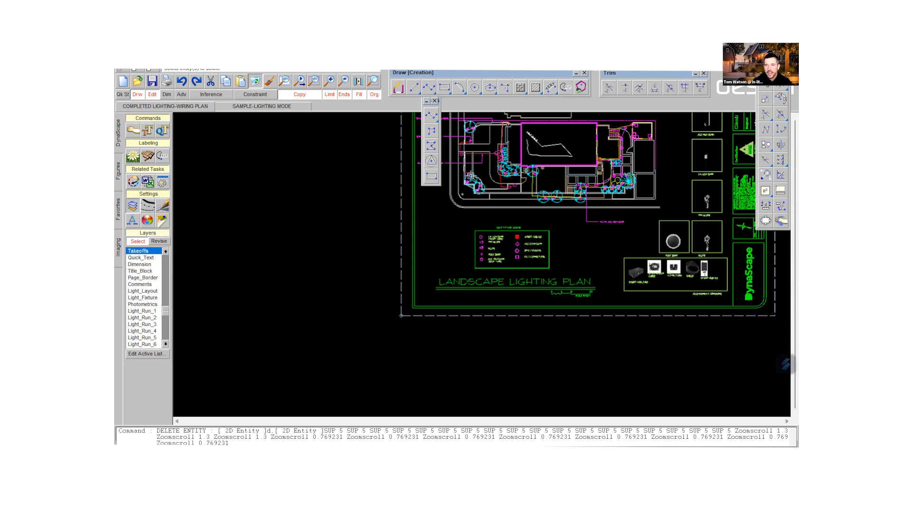
scroll(494, 155, up, 2)
scroll(495, 155, up, 5)
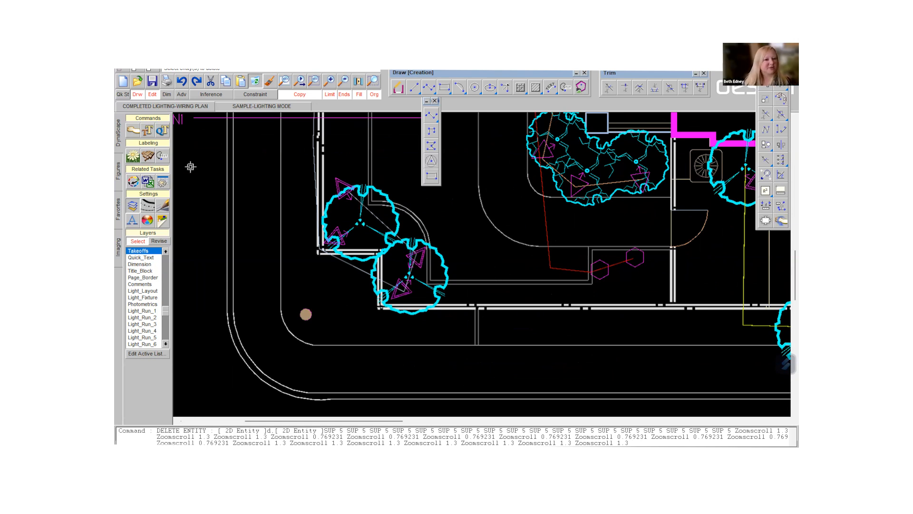
- Reopen design labeling, choose the IN-LITE SCOPE label and move the labeling window clear of the front yard
click(147, 158)
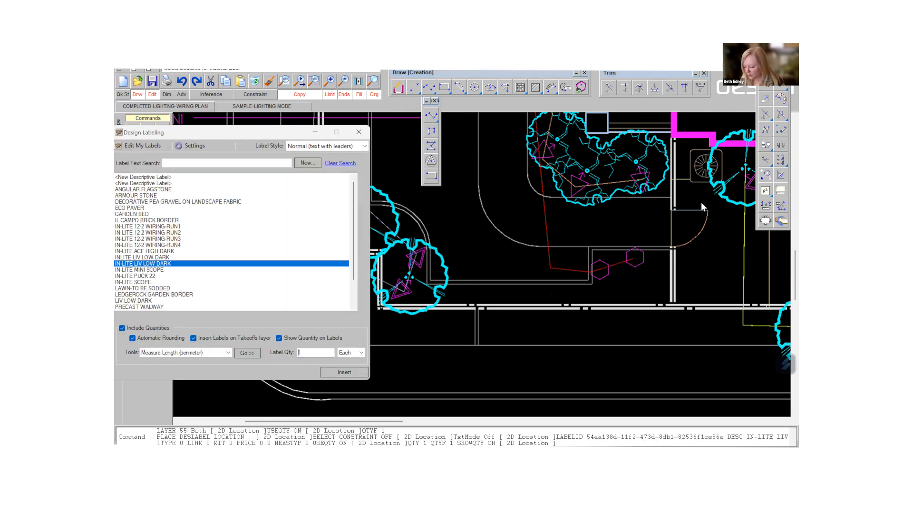
drag(701, 206, 702, 206)
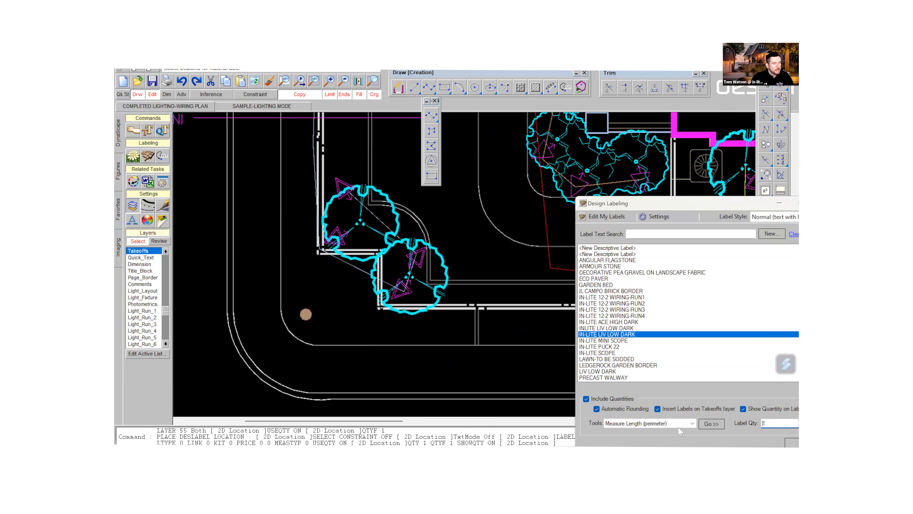
click(611, 353)
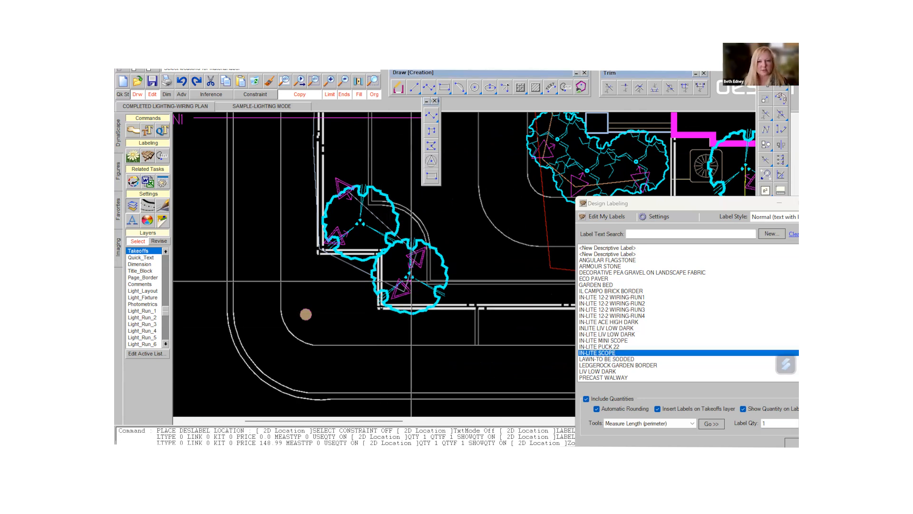
scroll(411, 280, down, 3)
scroll(411, 281, down, 2)
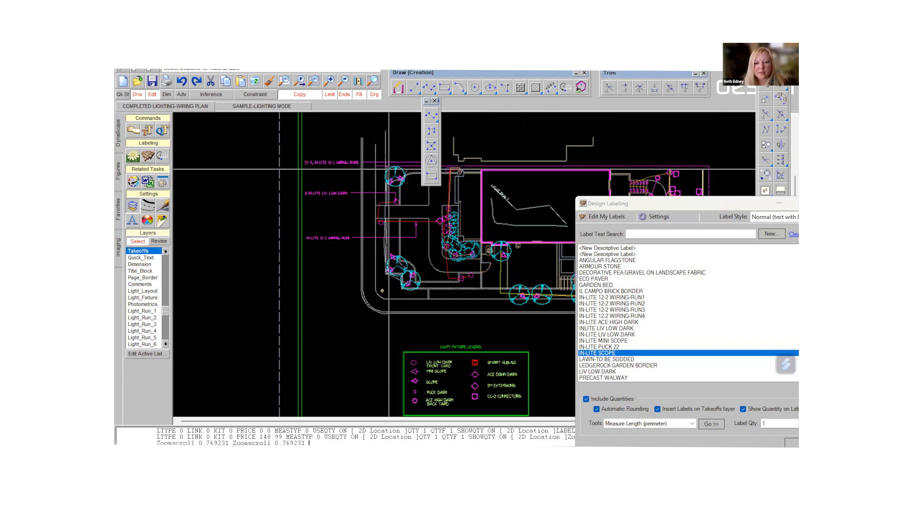
click(704, 204)
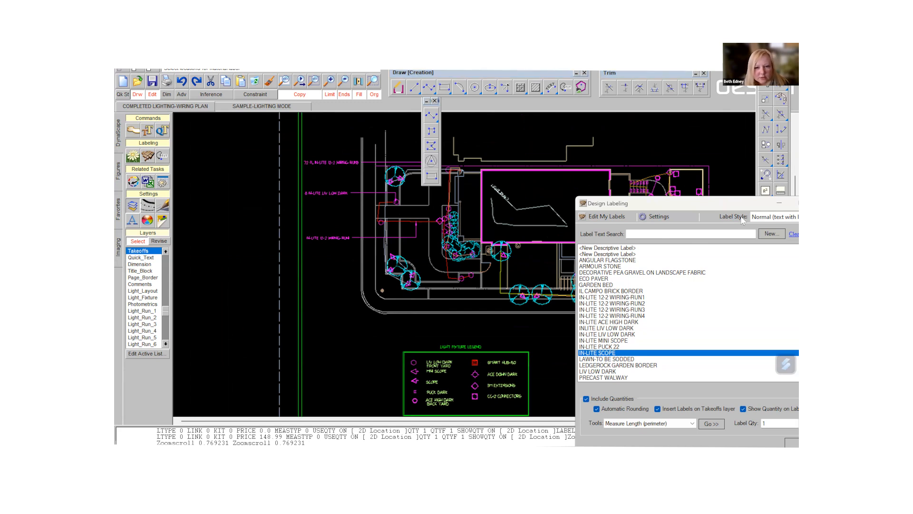
drag(703, 205, 743, 198)
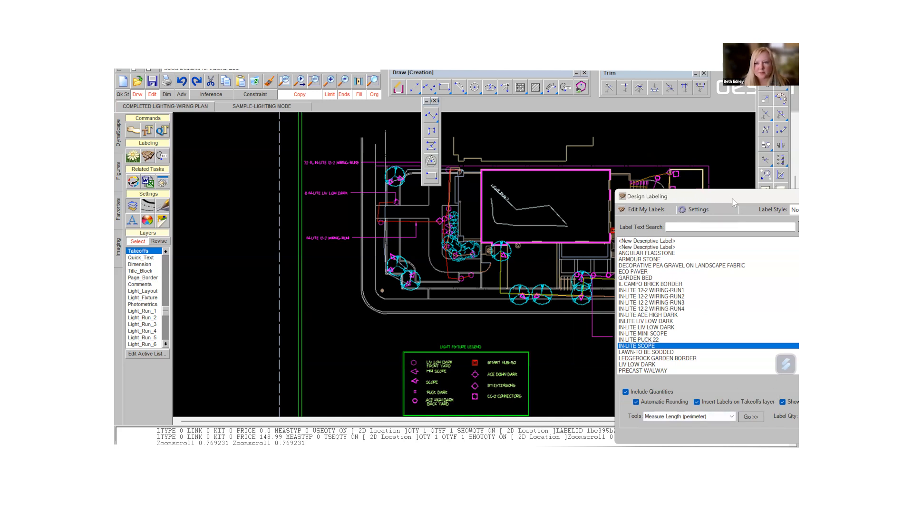
drag(731, 196, 664, 149)
- Set the IN-LITE SCOPE quantity to 2 and place the label above the LIV LOW DARK label, with its leader on the upper tree's scope fixture
double_click(741, 373)
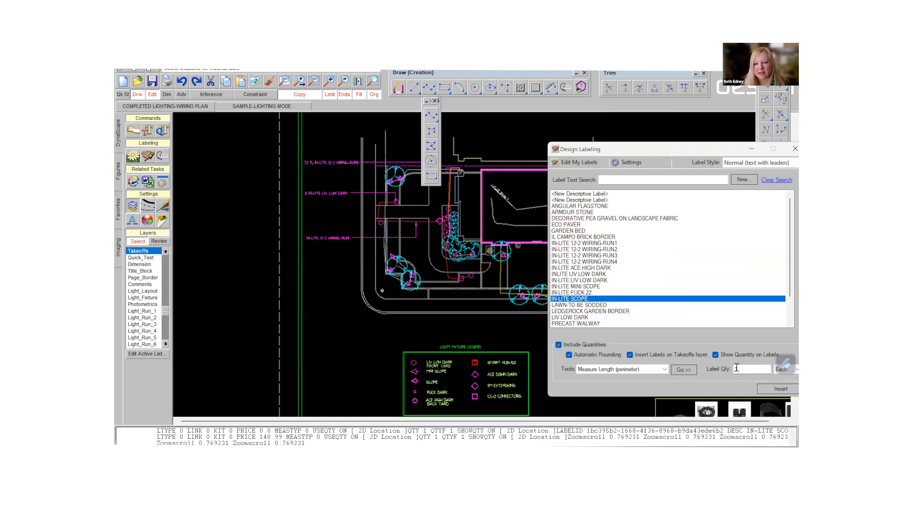
text(2)
double_click(572, 299)
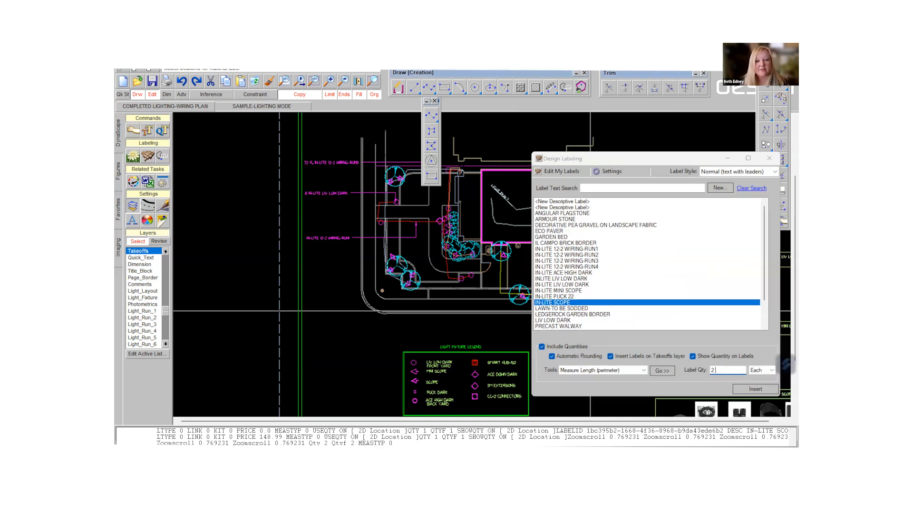
click(391, 181)
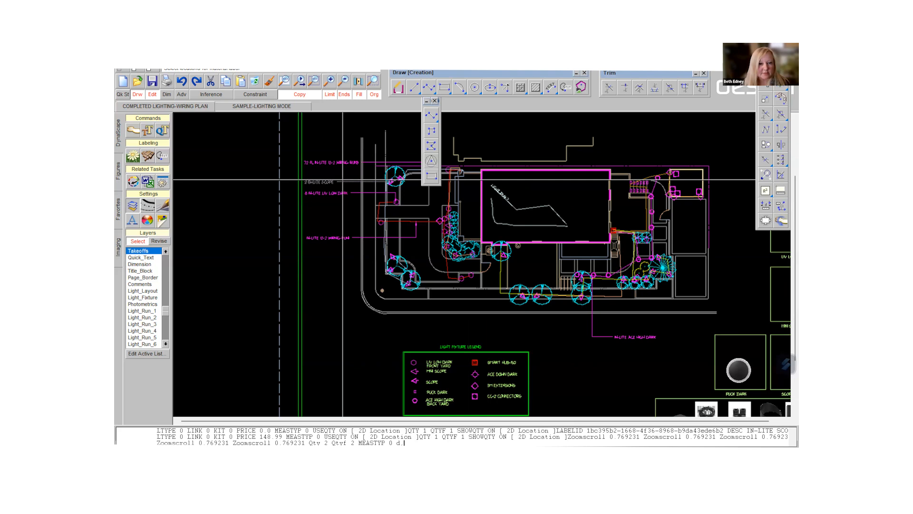
click(342, 180)
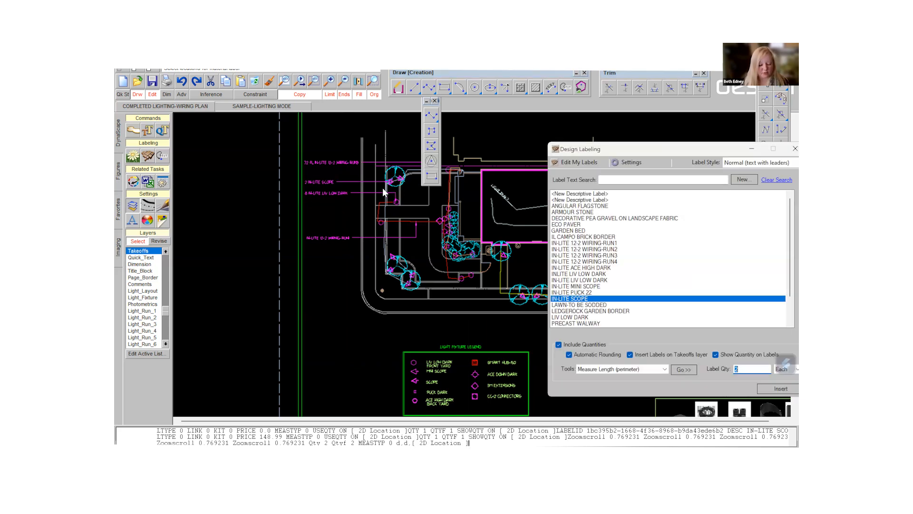
- Close the floating toolbar covering the upper tree and draw a line connecting the tree's two scope fixtures
scroll(383, 188, up, 4)
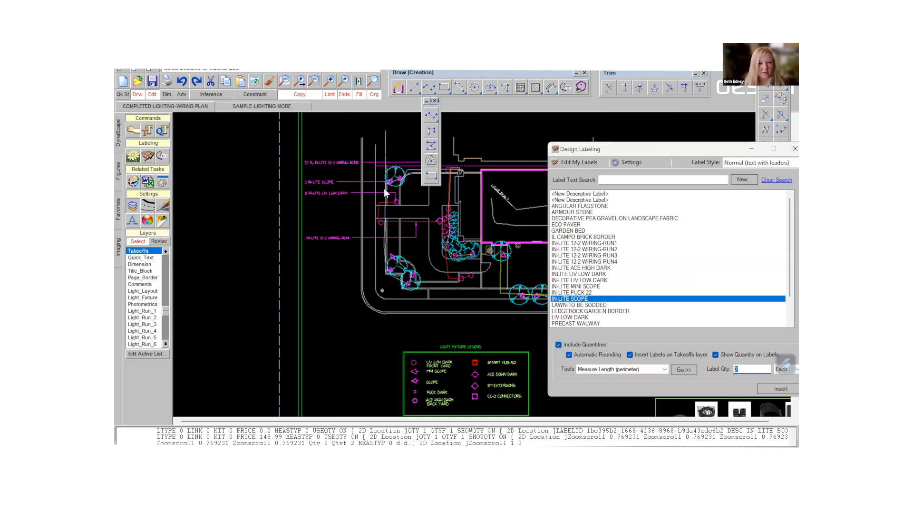
click(434, 101)
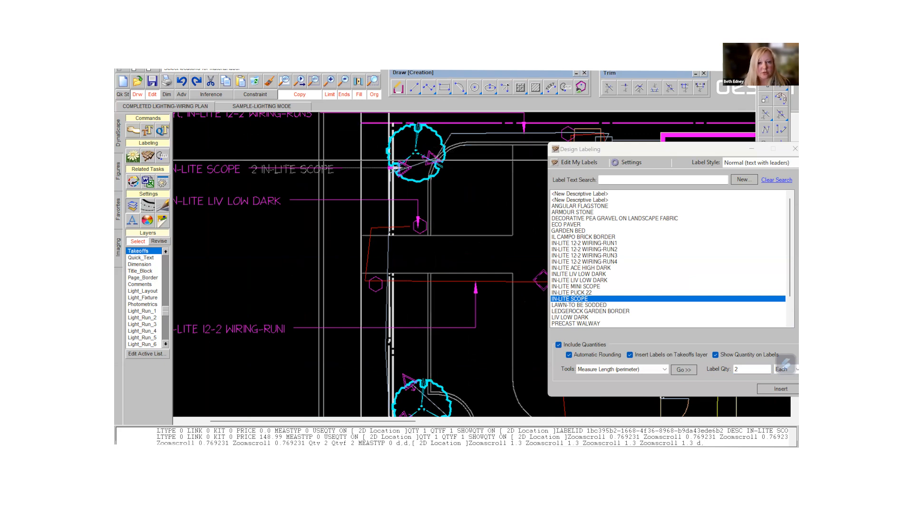
click(354, 161)
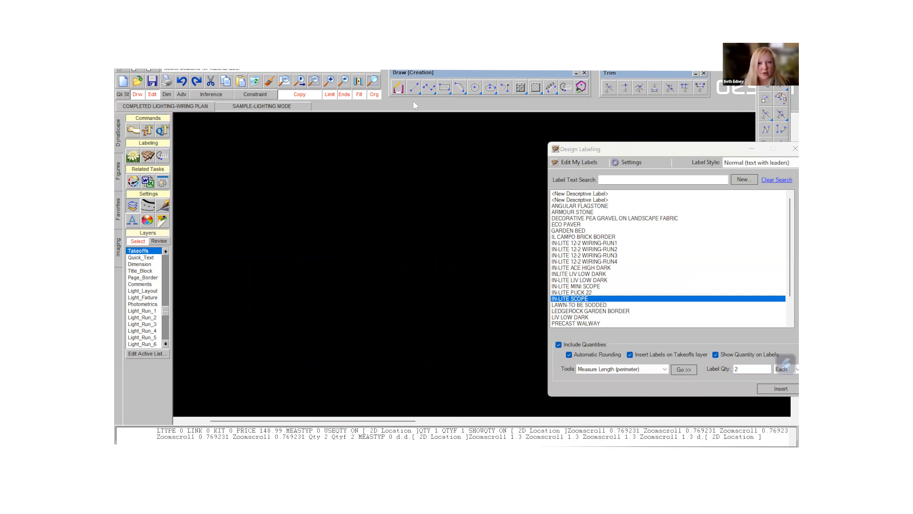
click(414, 87)
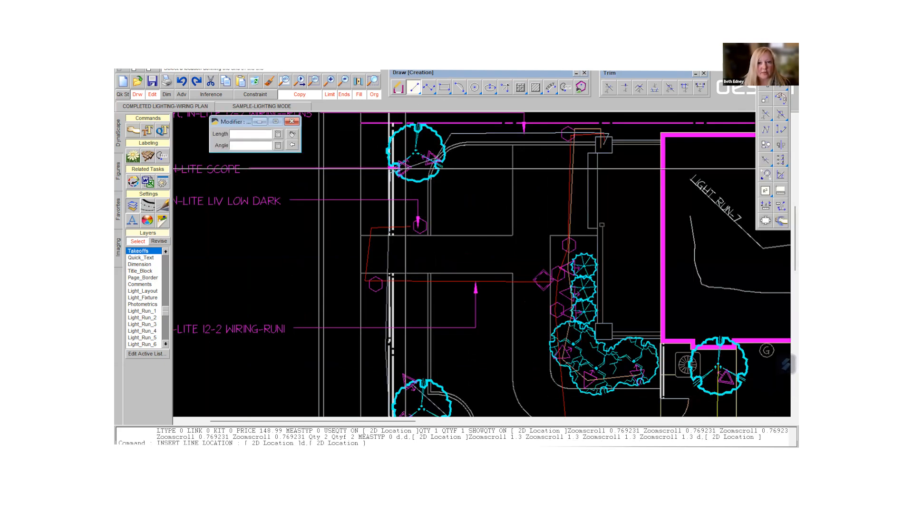
click(431, 158)
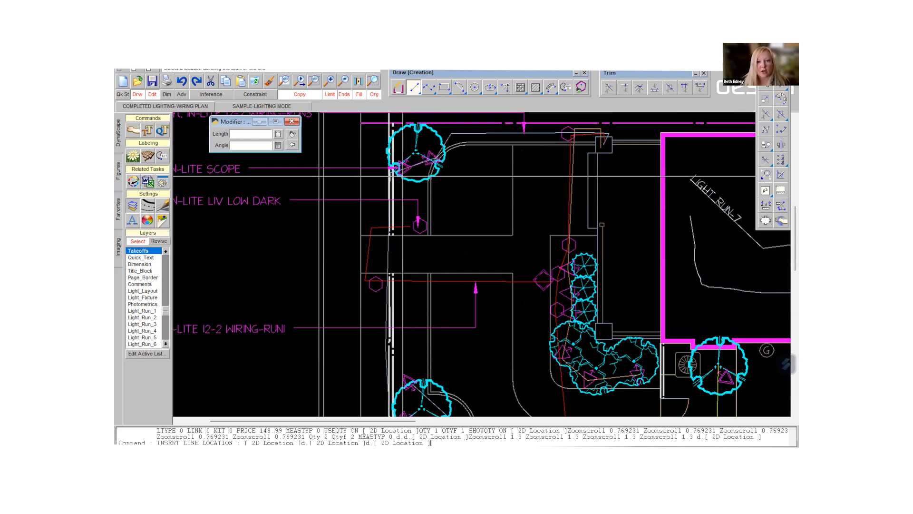
- Draw a line connecting the two scope fixtures at the upper of the two lower corner trees
scroll(482, 264, down, 3)
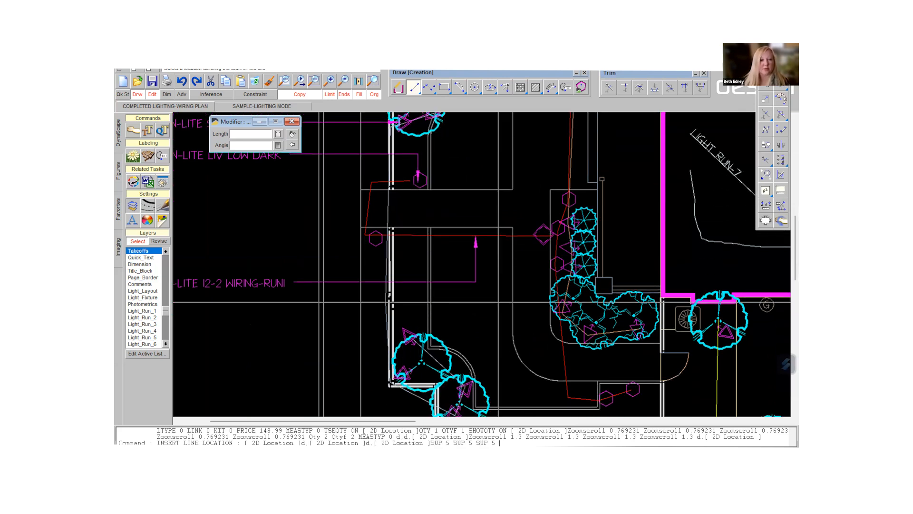
scroll(482, 265, down, 3)
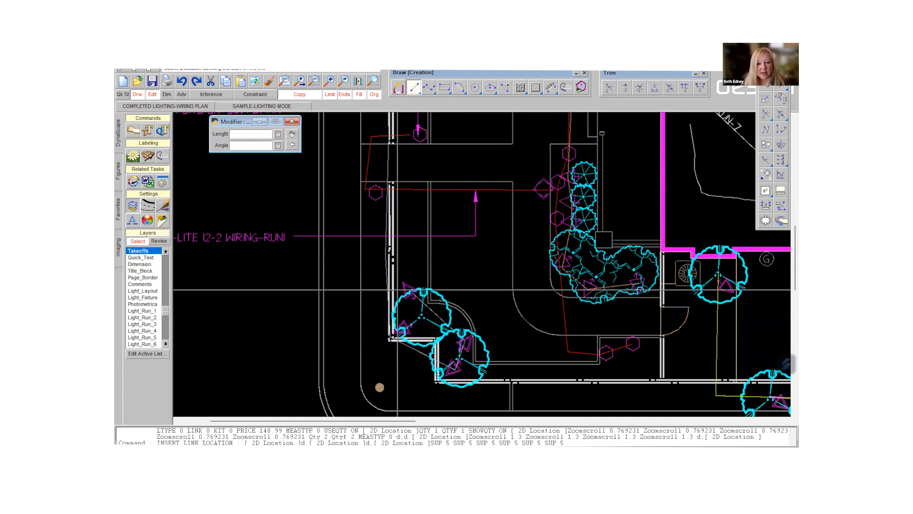
click(407, 294)
click(402, 328)
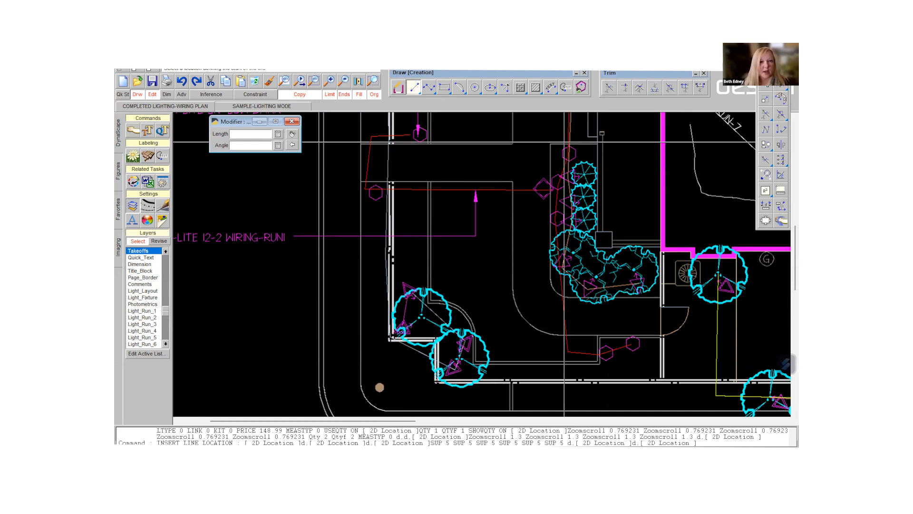
- Place an IN-LITE SCOPE label with quantity 2 beside the plan, with its leader on the upper of the two lower corner trees
click(152, 157)
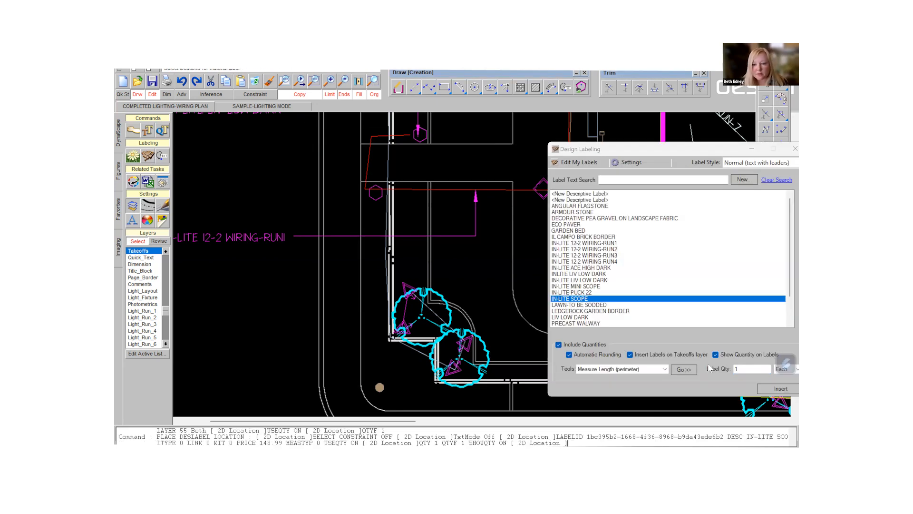
click(707, 369)
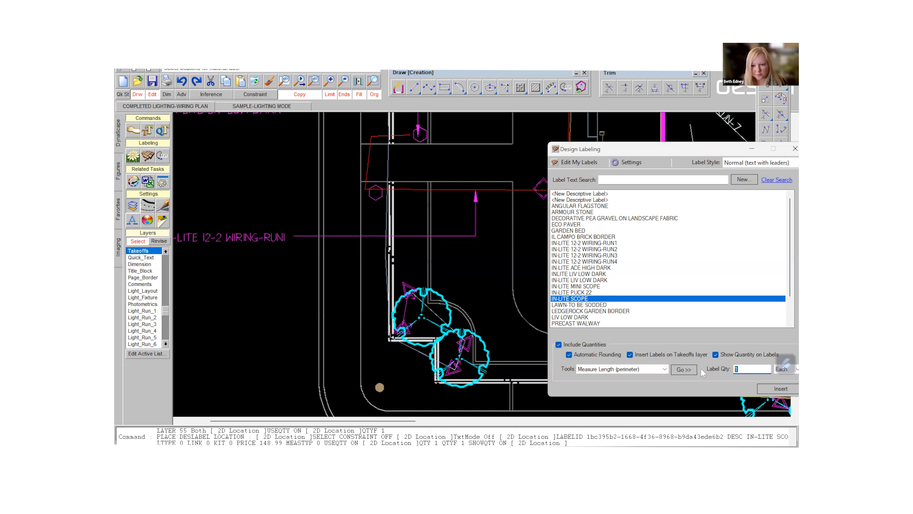
key(Return)
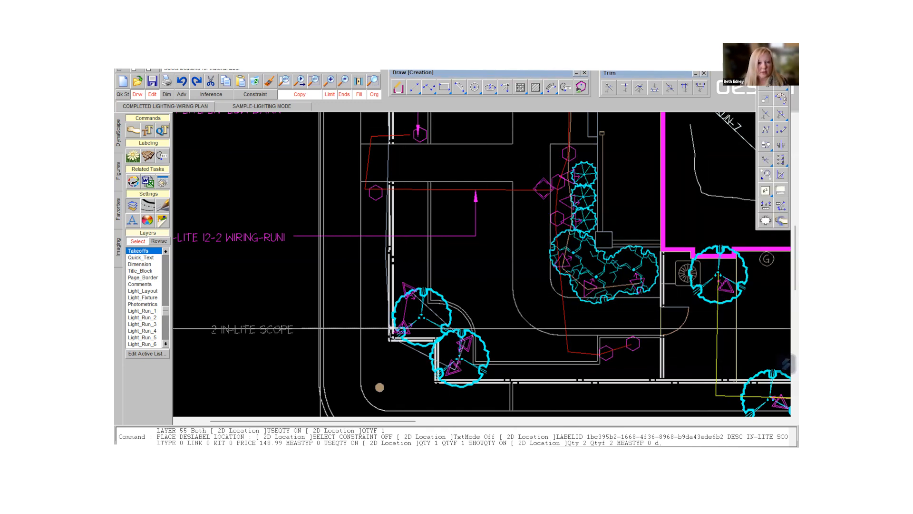
click(302, 334)
key(Return)
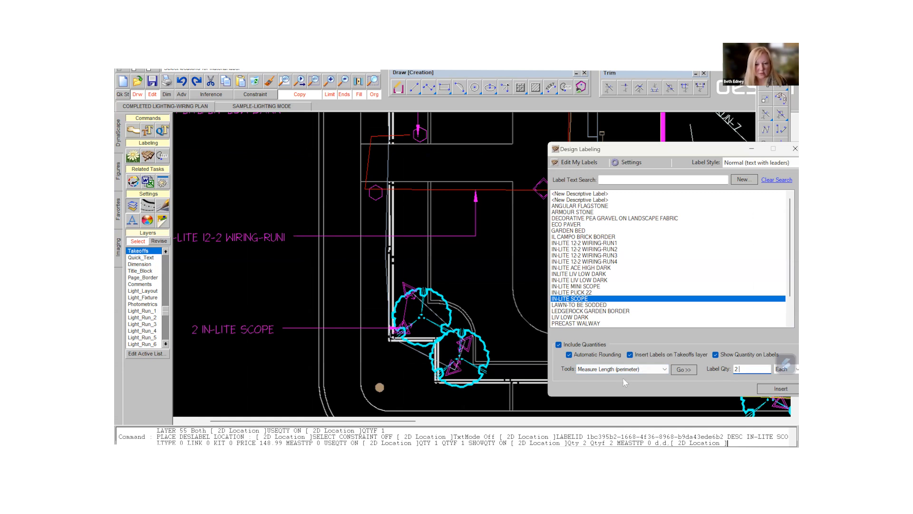
- Place another IN-LITE SCOPE label with quantity 2 for the lowest corner tree, and move the labeling window off the house outline
click(683, 369)
click(437, 369)
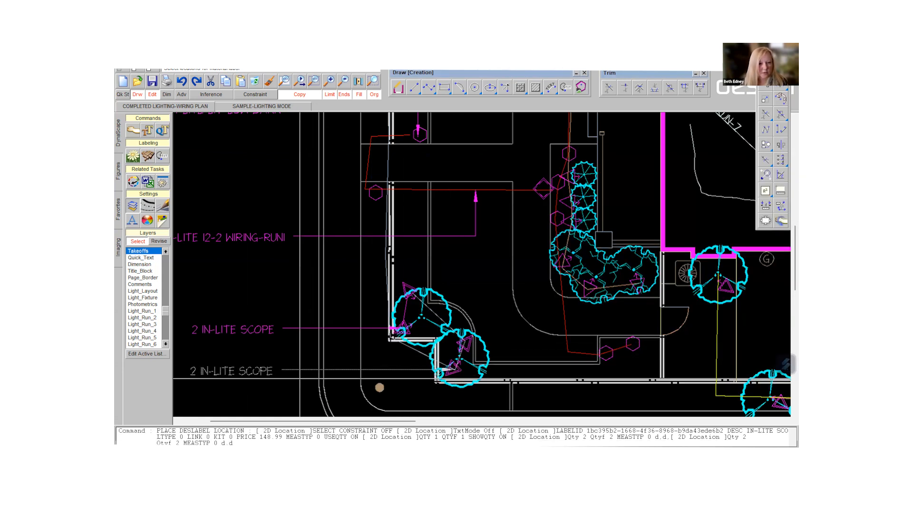
click(280, 370)
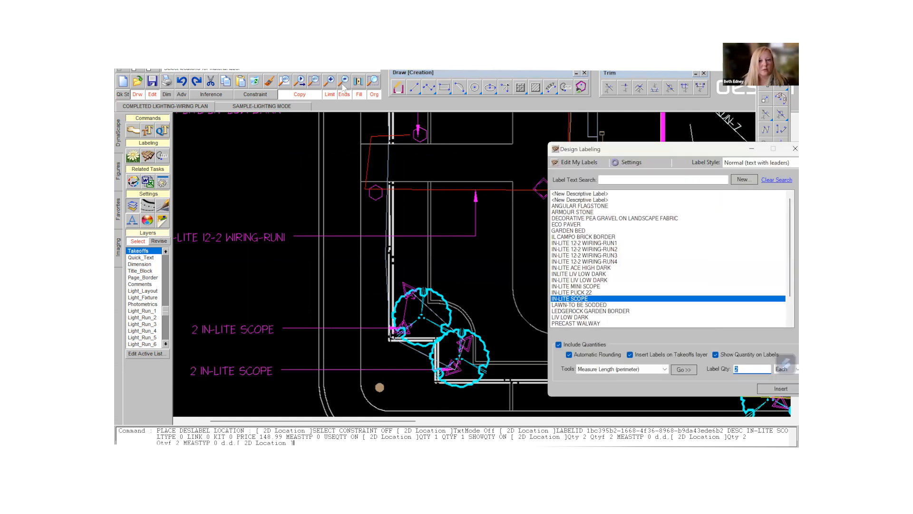
click(343, 83)
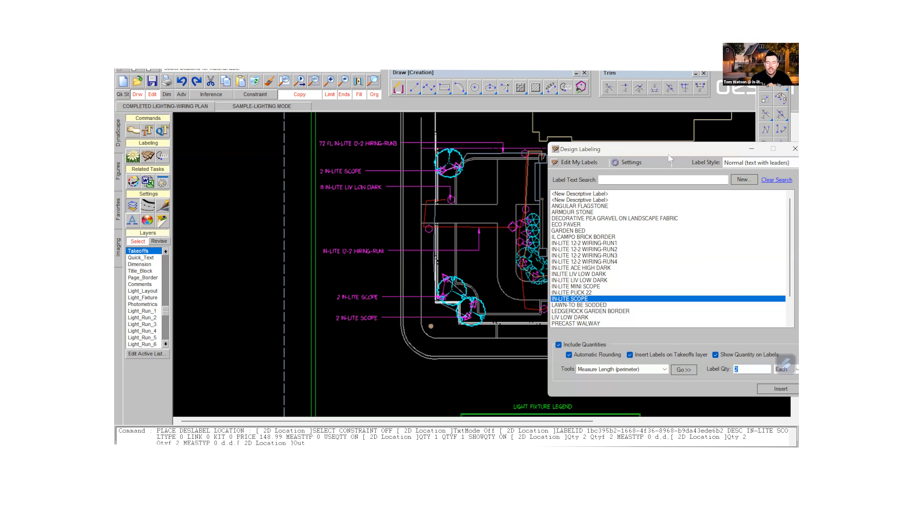
drag(668, 156, 723, 243)
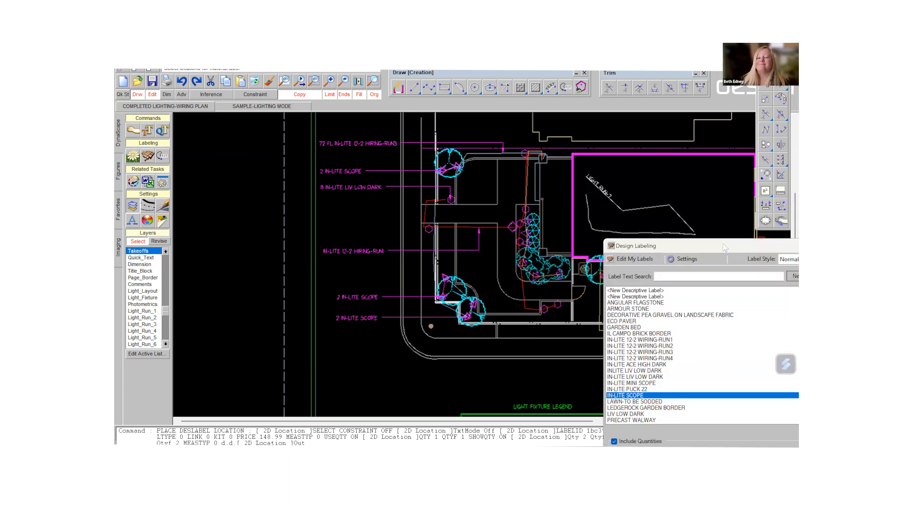
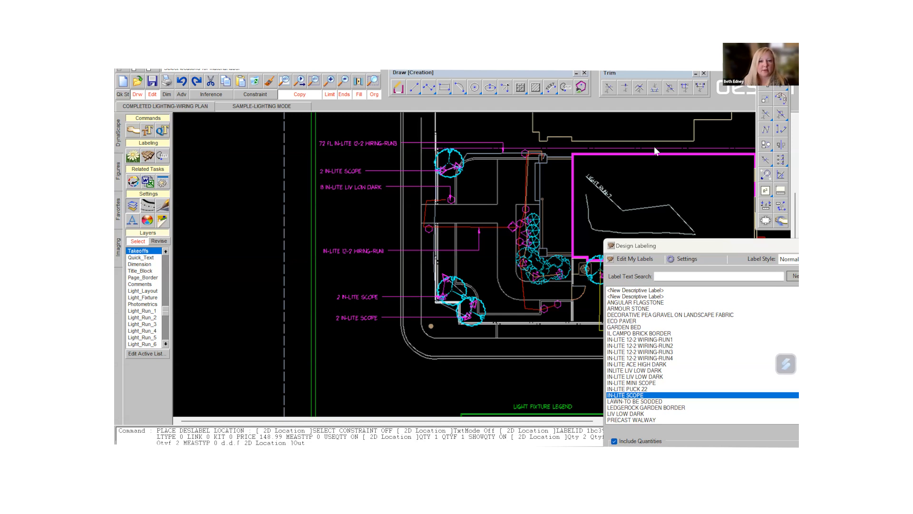
- Delete the three separate IN-LITE SCOPE labels with quantity 2 beside the plan
click(255, 82)
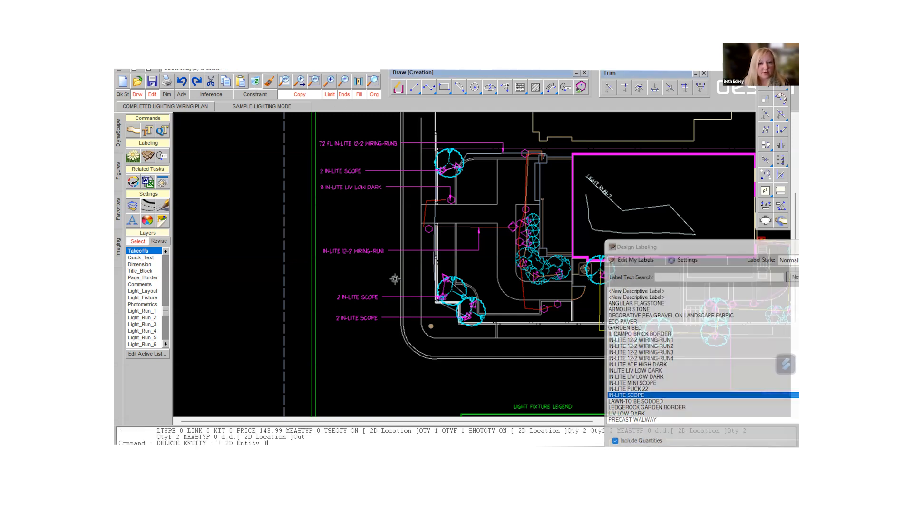
click(378, 317)
click(377, 297)
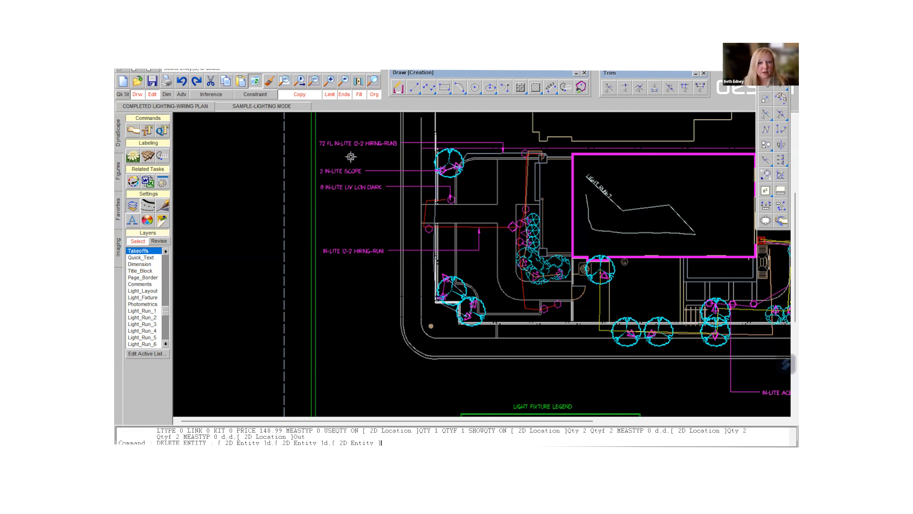
click(355, 172)
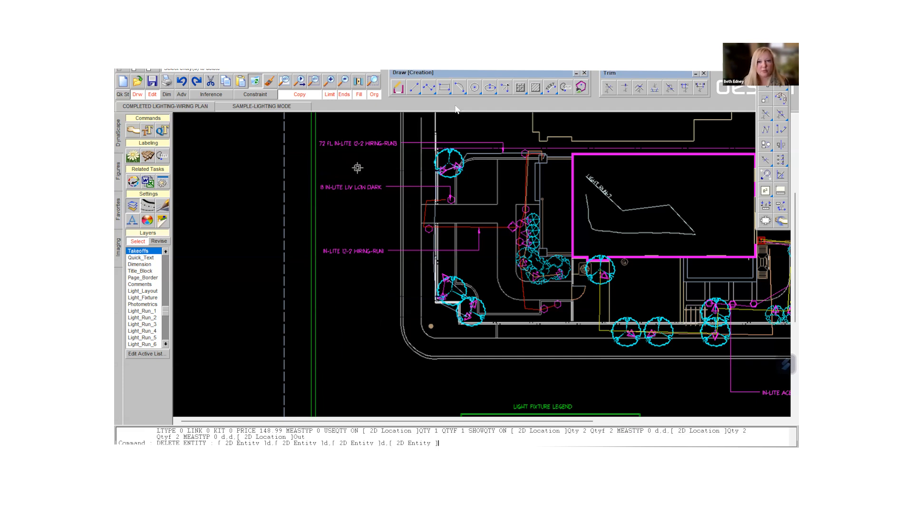
- Place one IN-LITE SCOPE label with quantity 6 beside the plan, with its leader on the upper of the two lower corner trees
click(148, 156)
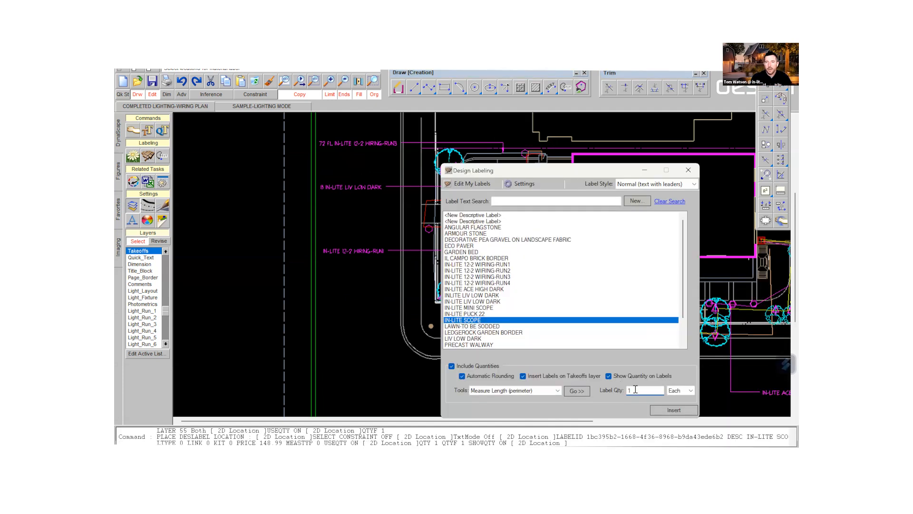
drag(637, 391, 612, 391)
text(6)
key(Return)
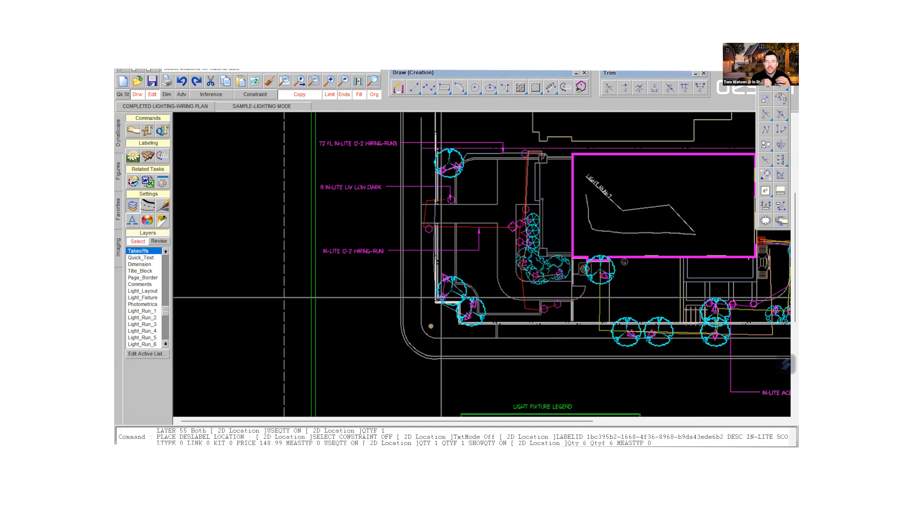
click(444, 297)
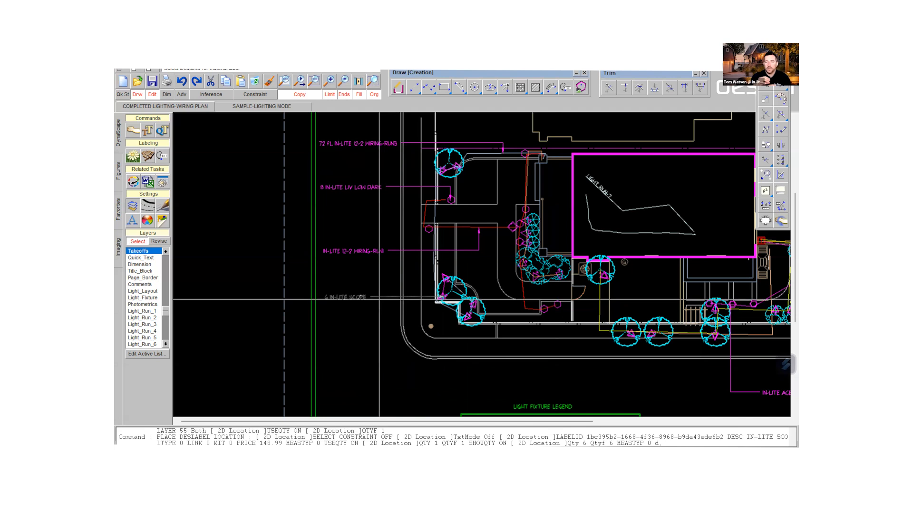
click(370, 297)
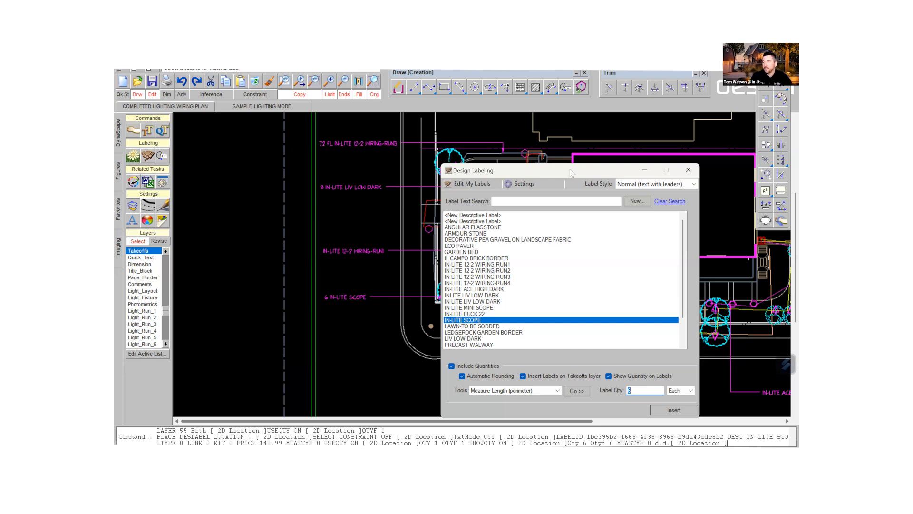
- Place an IN-LITE 12-2 WIRING-RUN4 label with the measured run length below the plan, with its leader on the yellow wiring run
drag(570, 169, 456, 123)
scroll(634, 224, down, 2)
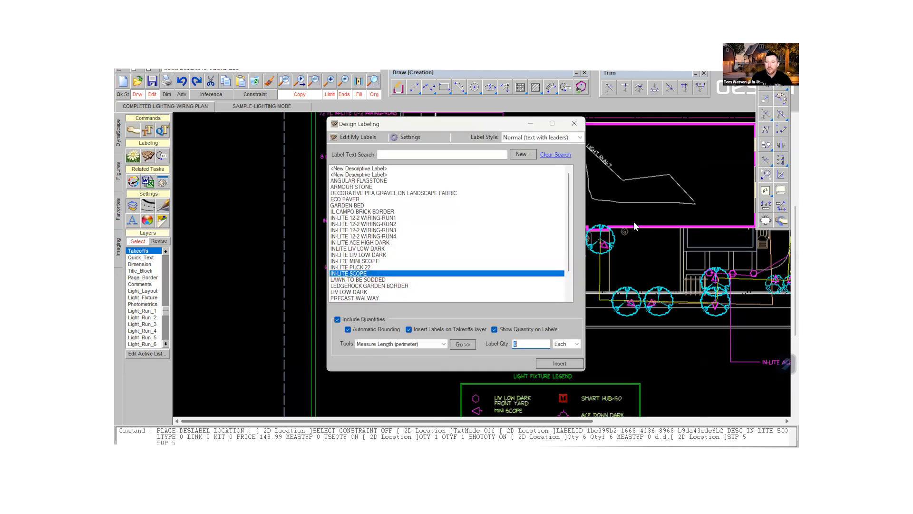
scroll(647, 242, down, 3)
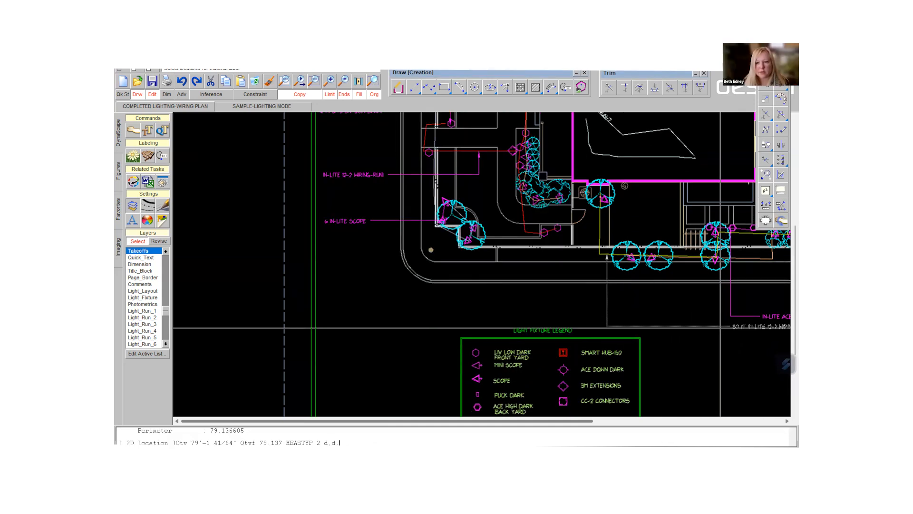
scroll(761, 329, down, 3)
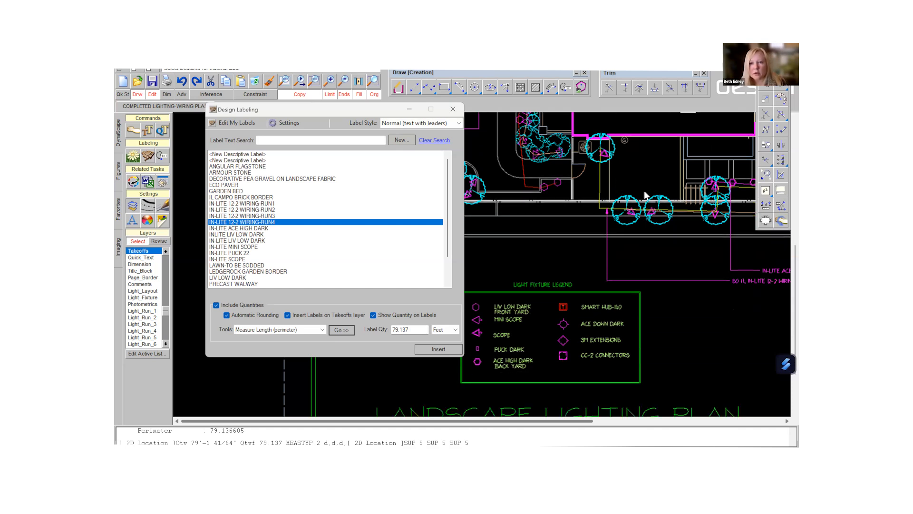
click(645, 185)
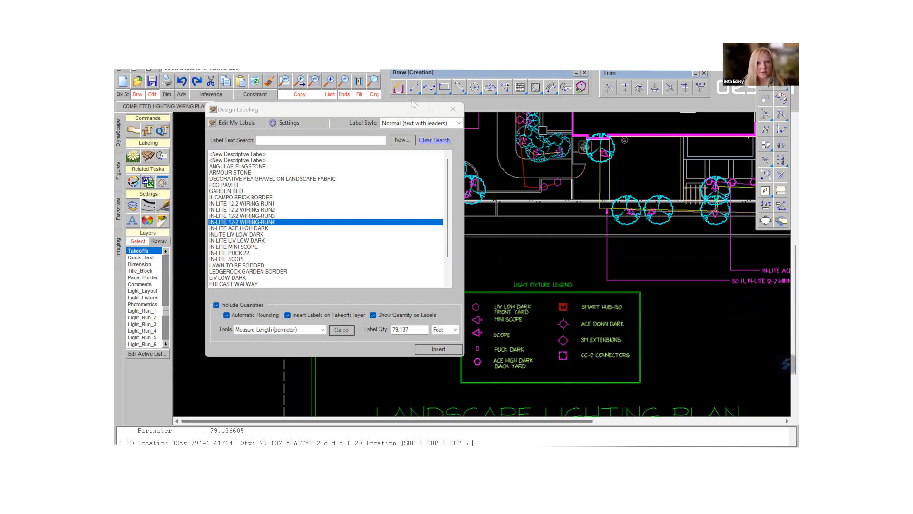
click(453, 109)
- Place an IN-LITE SCOPE label with quantity 111 below the plan, with its leader on the row of small trees near the backyard's lower edge
mouse_move(571, 209)
middle_down()
mouse_move(356, 216)
mouse_move(303, 204)
mouse_move(309, 225)
middle_up()
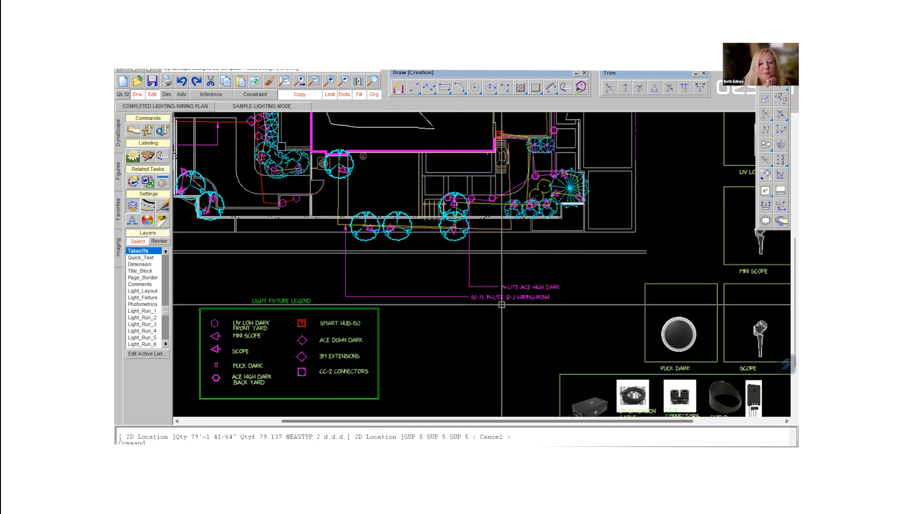
double_click(531, 209)
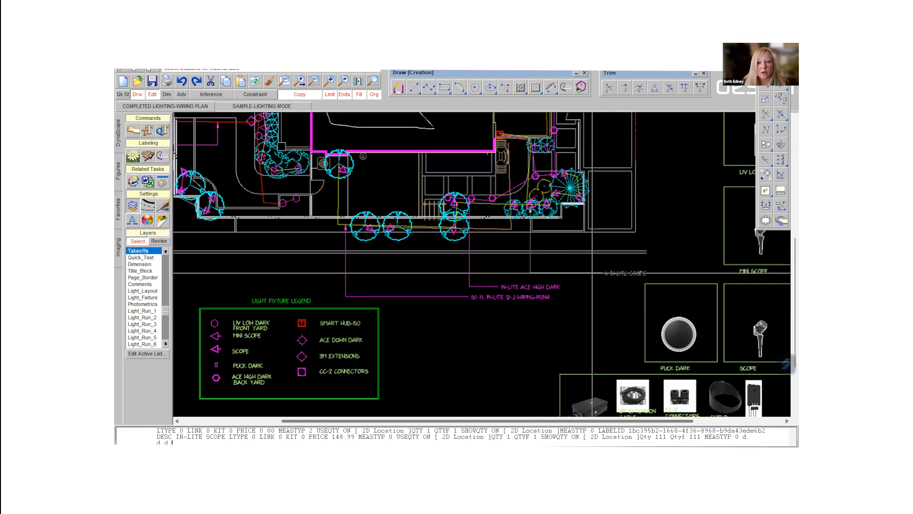
click(562, 273)
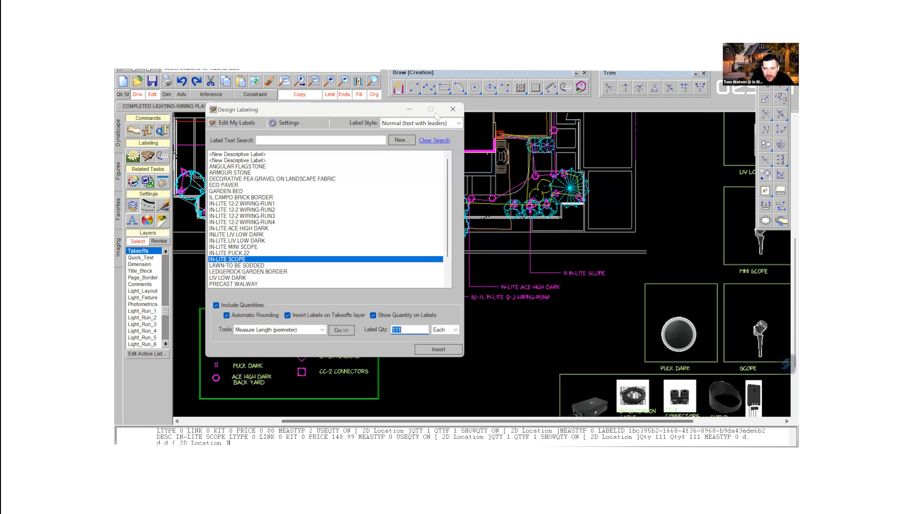
click(453, 109)
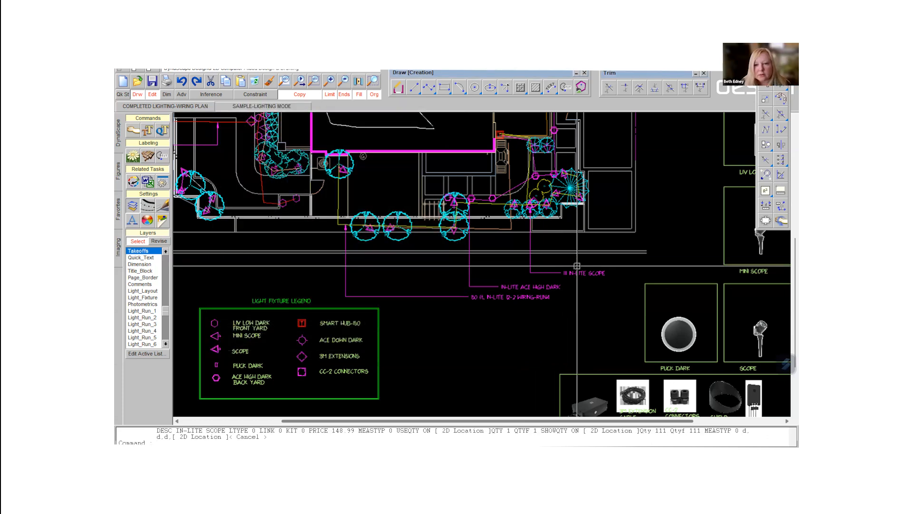
- Correct the text of the scope label below the plan to 11 IN-LITE SCOPE
double_click(575, 275)
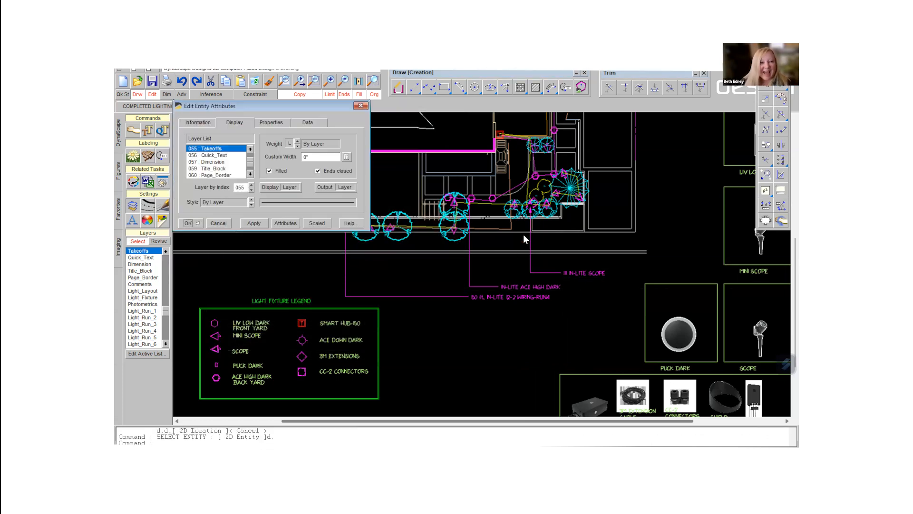
click(361, 106)
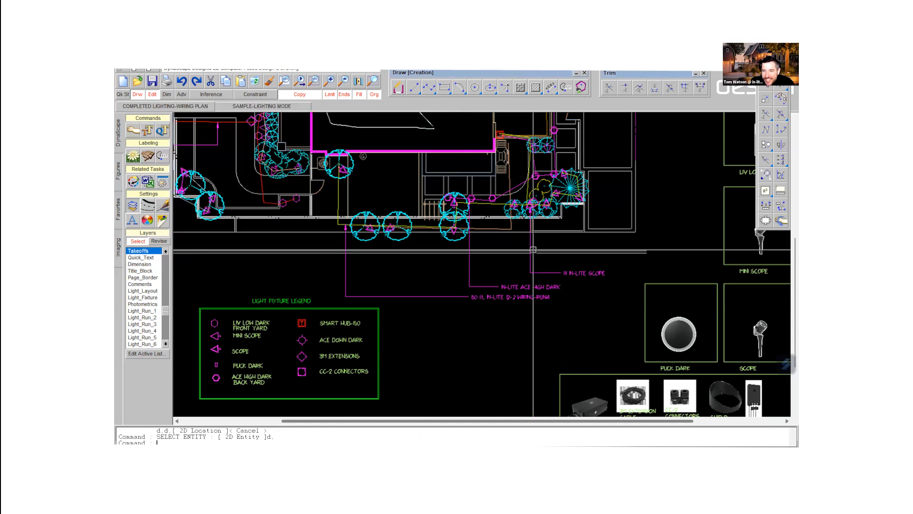
double_click(570, 272)
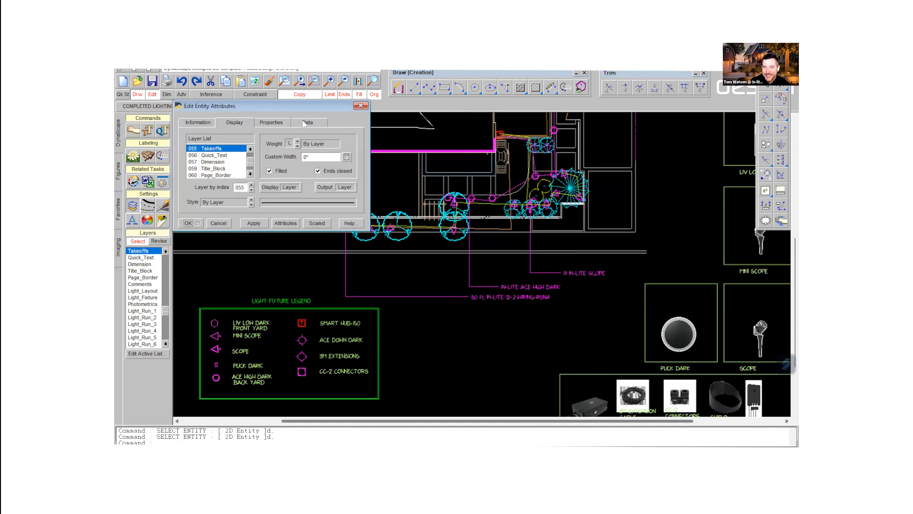
click(305, 122)
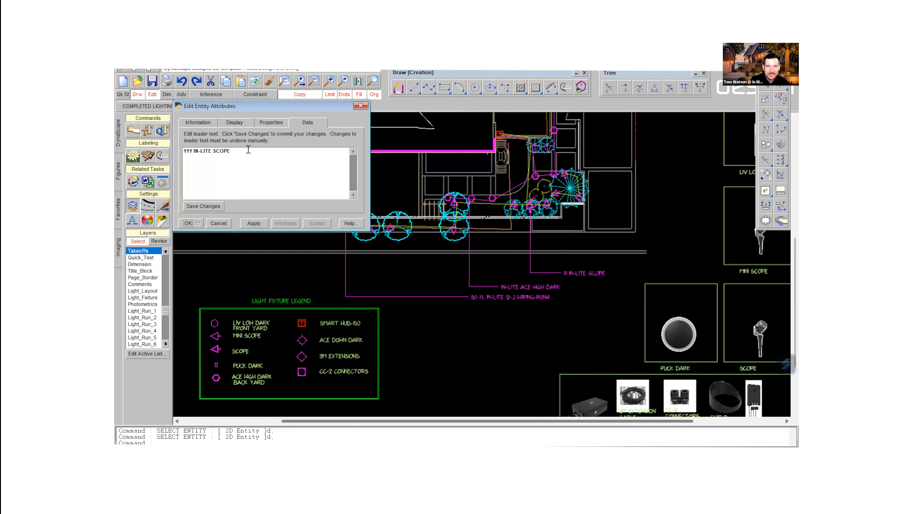
click(193, 151)
key(BackSpace)
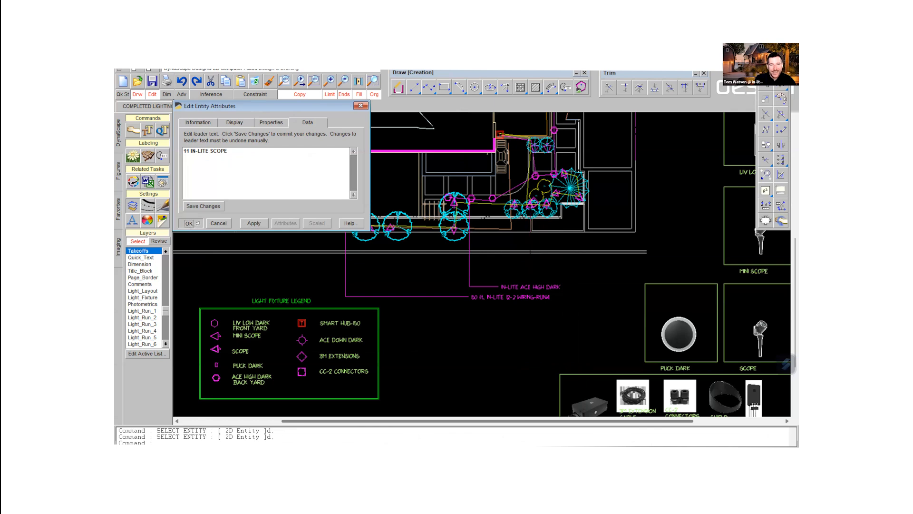
click(192, 224)
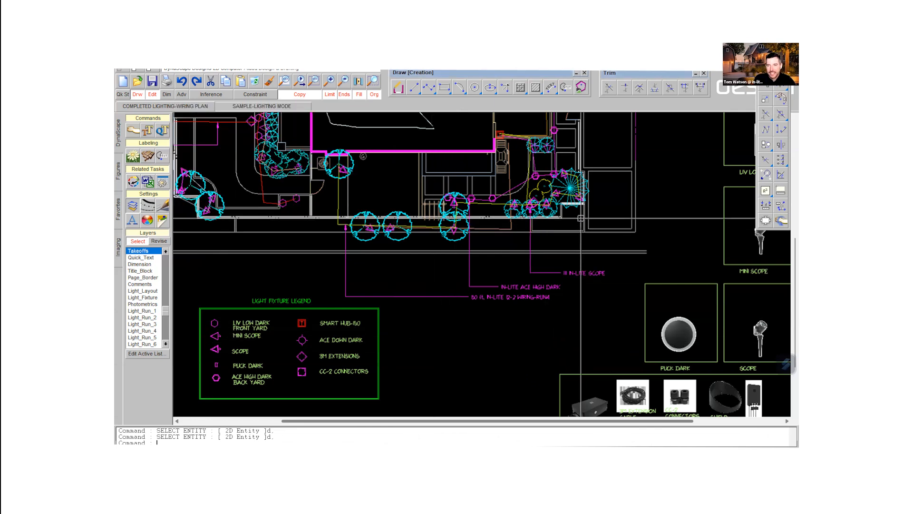
- Add a new descriptive label to the design labeling list
scroll(588, 212, up, 3)
scroll(590, 209, down, 5)
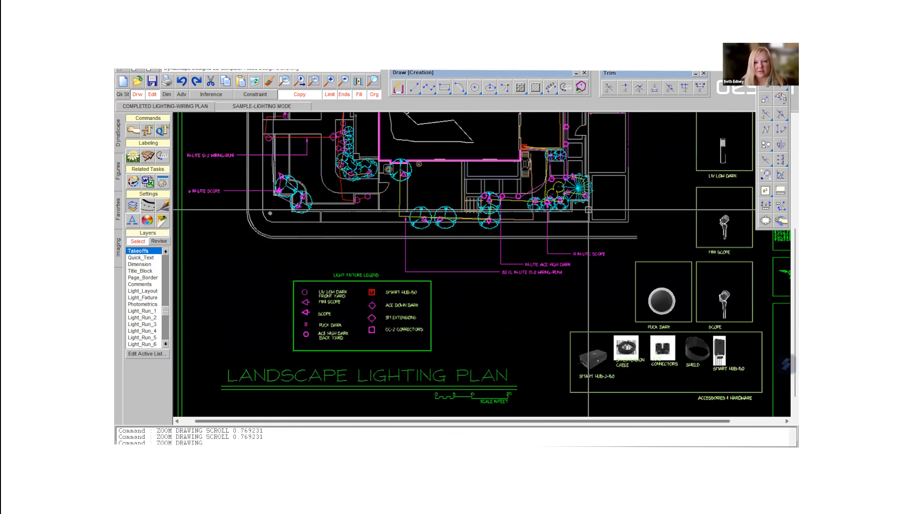
mouse_move(612, 146)
middle_down()
mouse_move(431, 218)
mouse_move(551, 231)
middle_up()
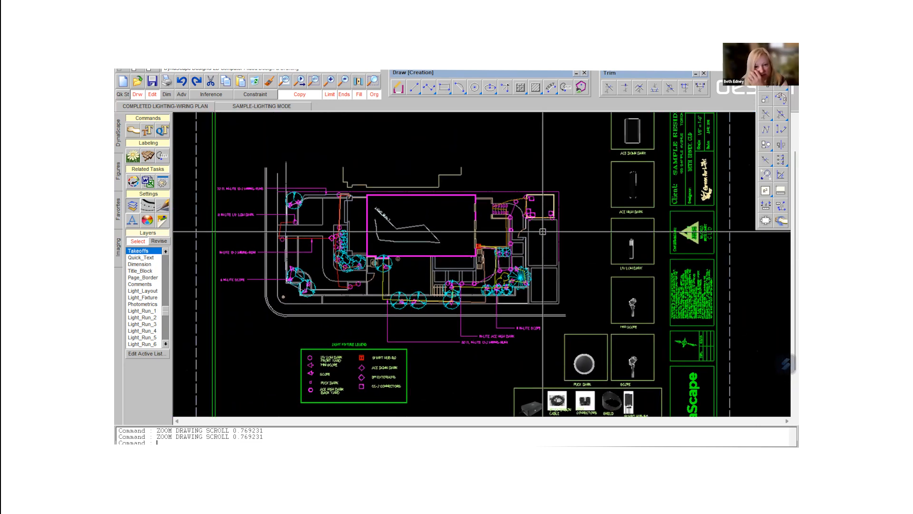
scroll(539, 183, up, 3)
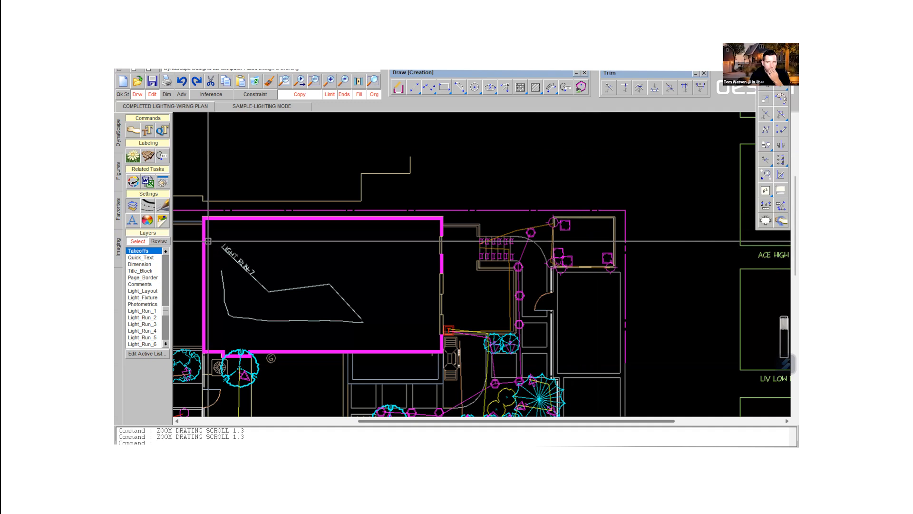
click(148, 156)
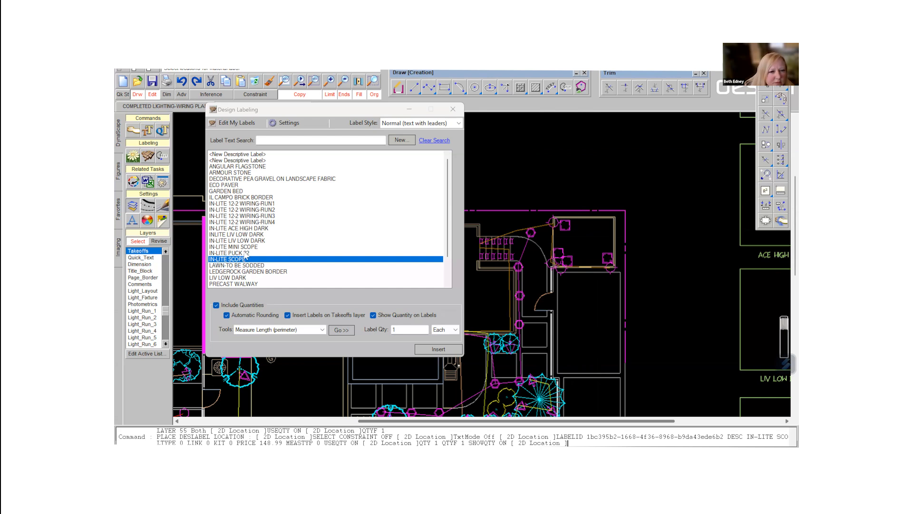
click(223, 123)
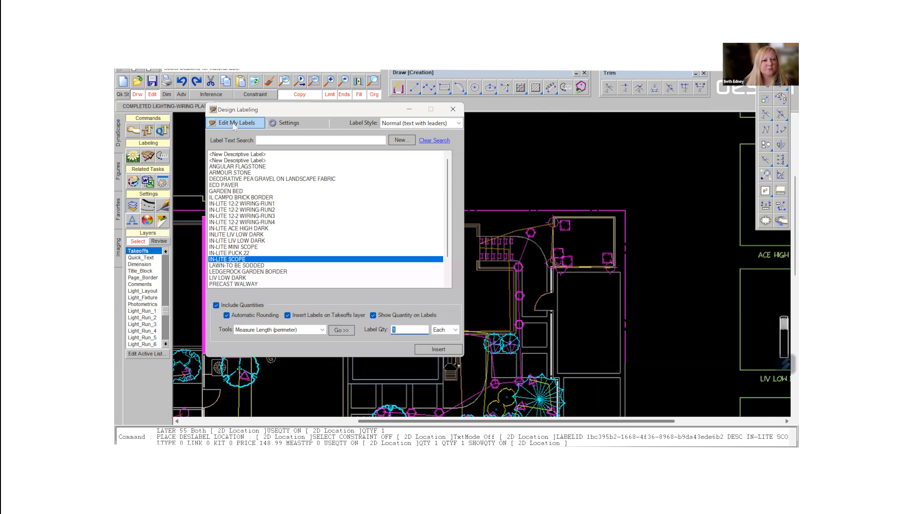
click(234, 125)
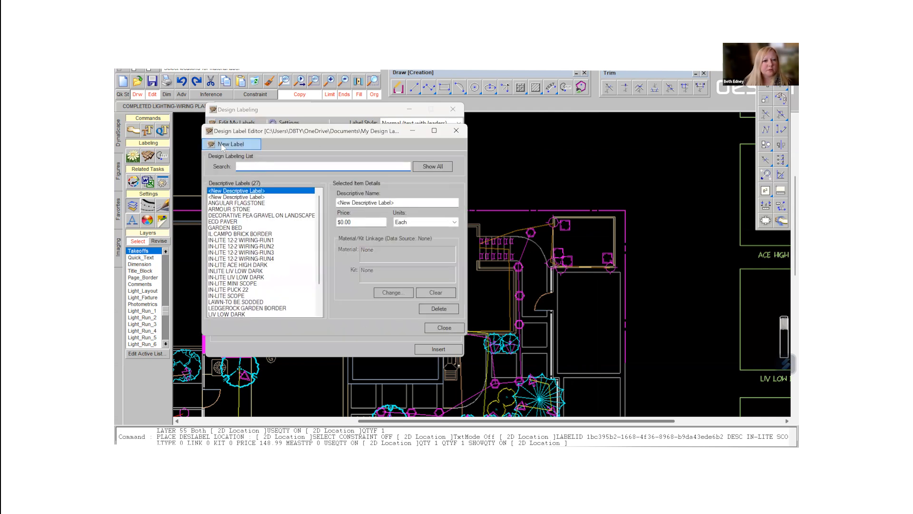
click(222, 144)
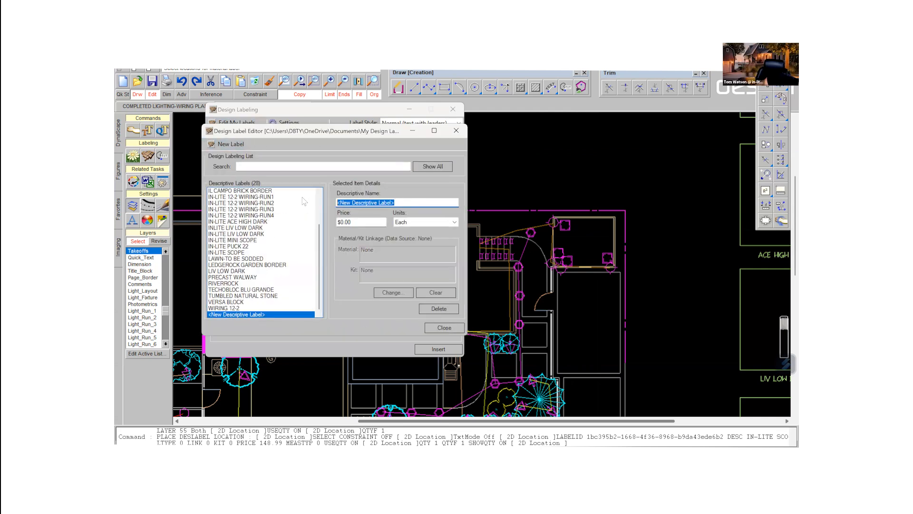
- Name the new descriptive label IN-LITE CC-2 CONNECTOR and set its price to 21.99
text(IN)
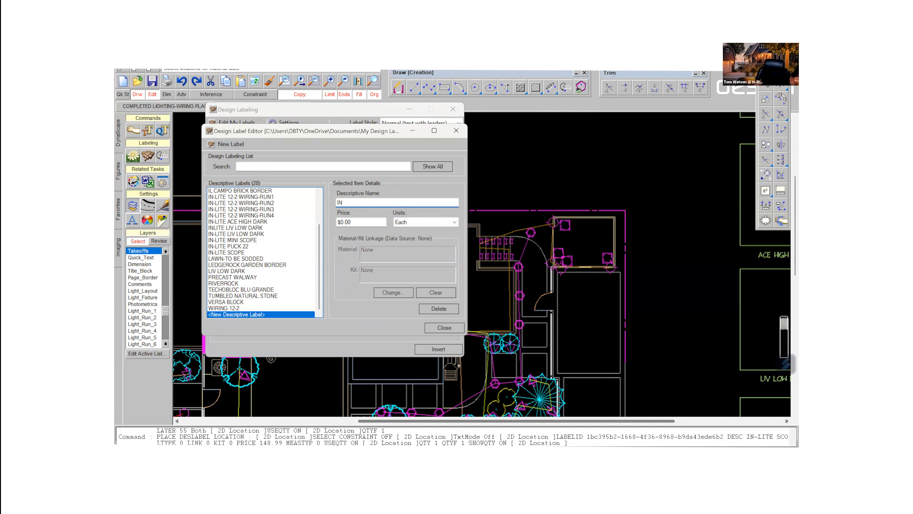
text(-LITE )
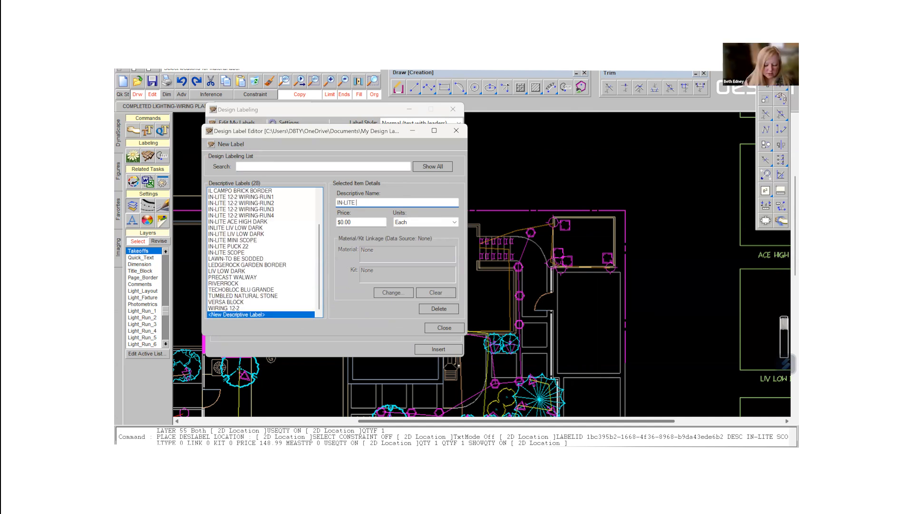
text(CC-2)
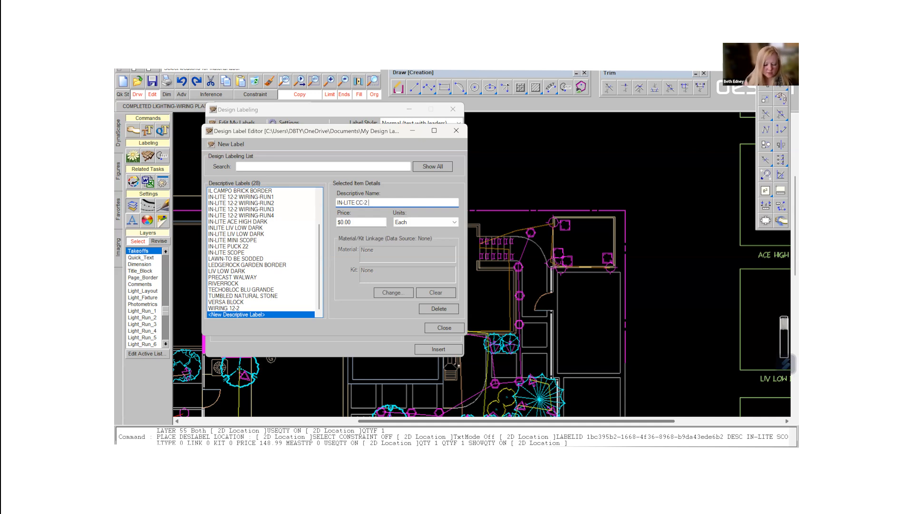
text( CONNECTOR)
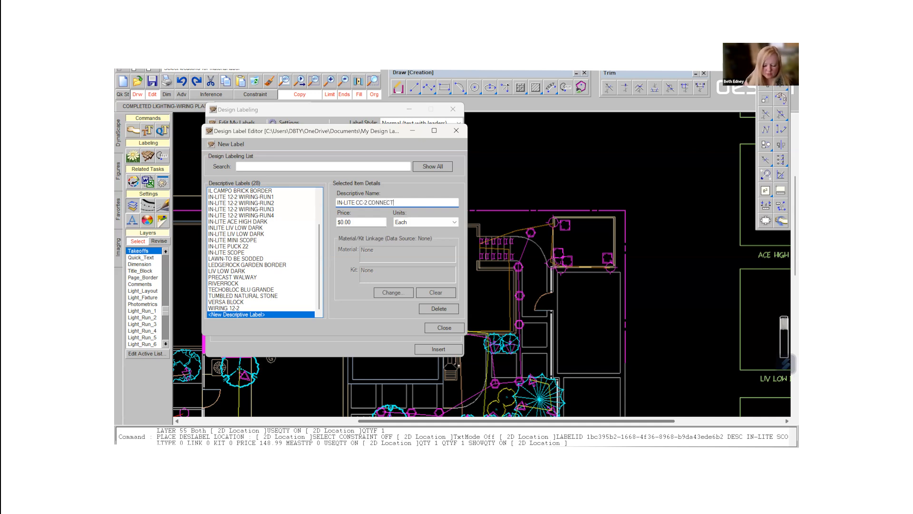
double_click(356, 223)
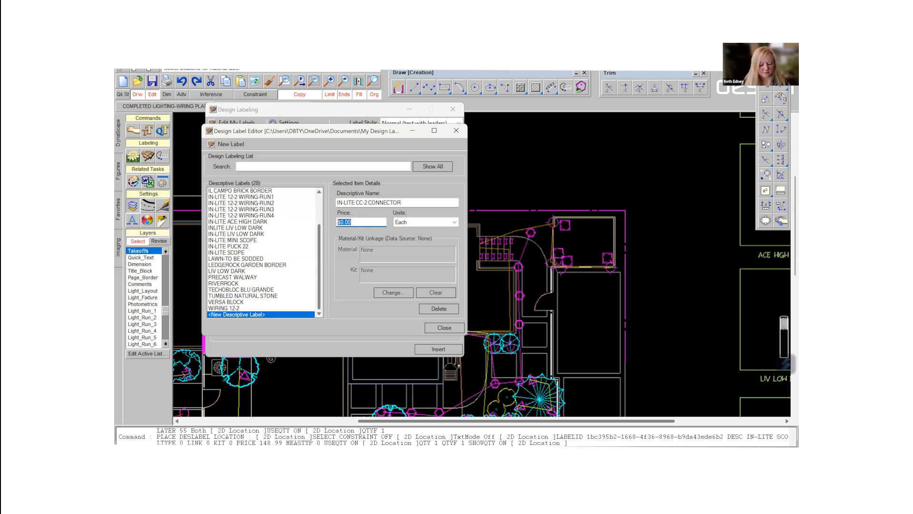
text(21.9)
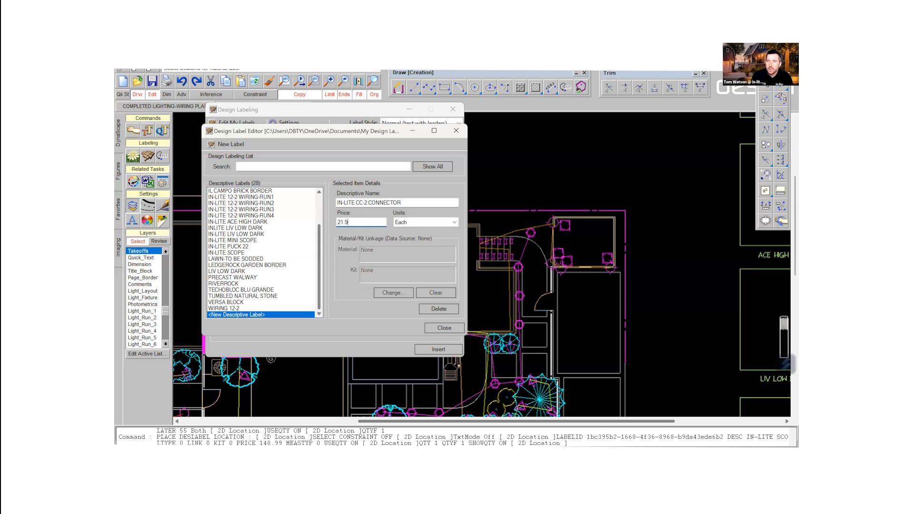
text(9)
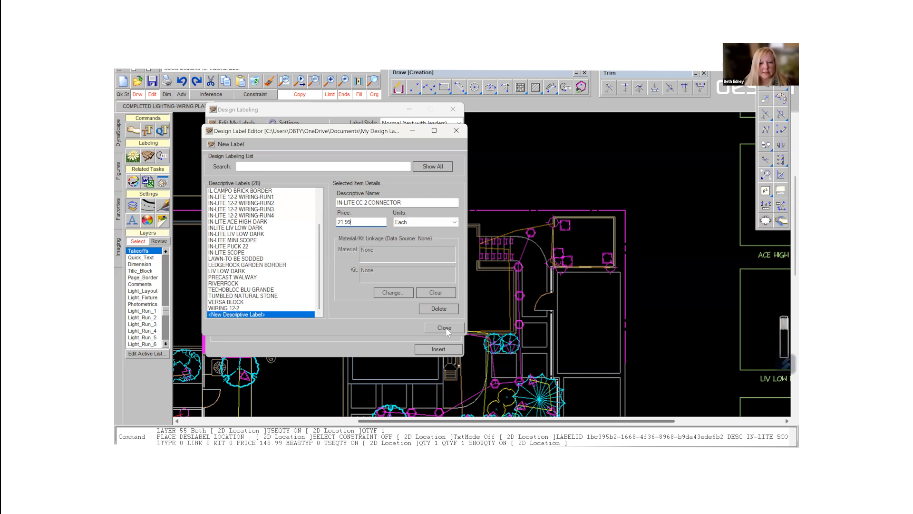
- Add a new descriptive label named 3M EXTENSION and set its price to 21.99
click(233, 144)
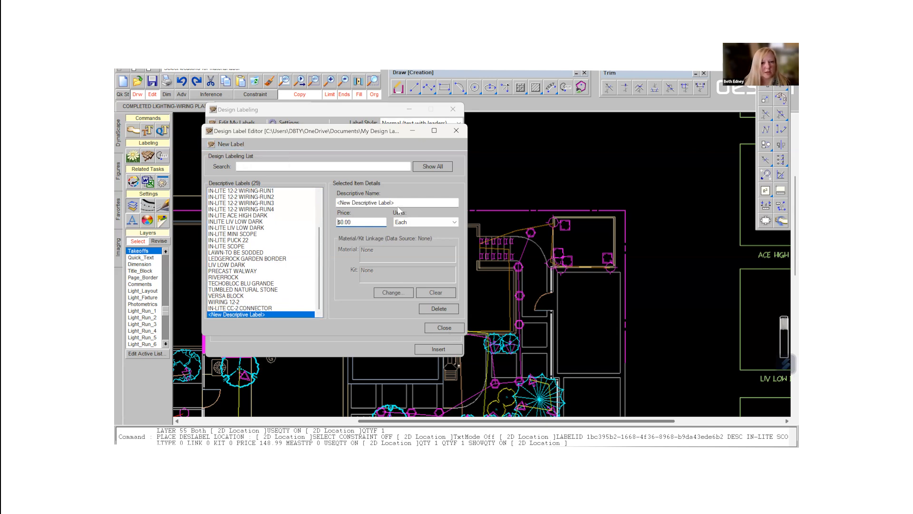
click(401, 202)
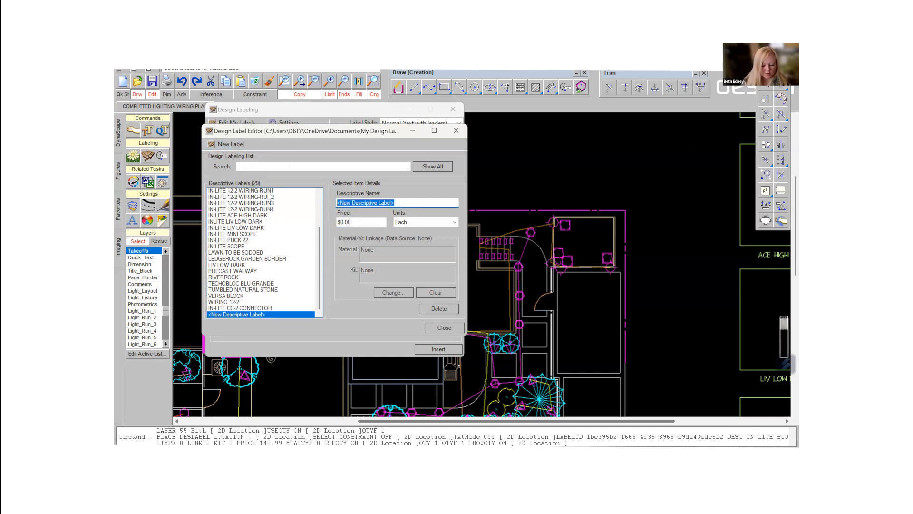
text(3M EXTE)
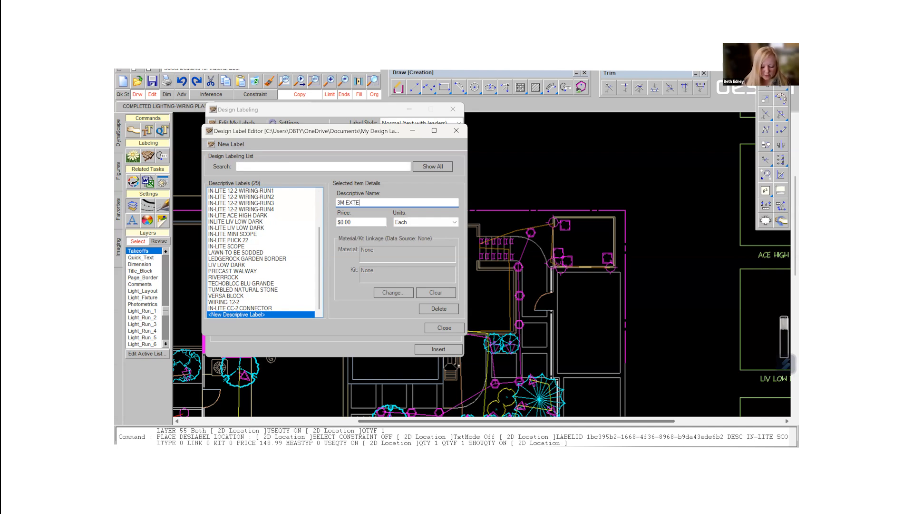
text(N)
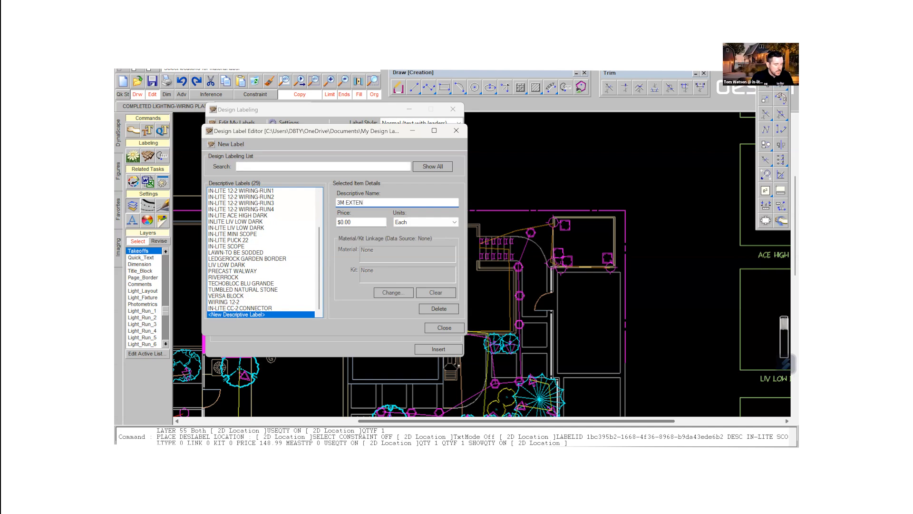
text(SION)
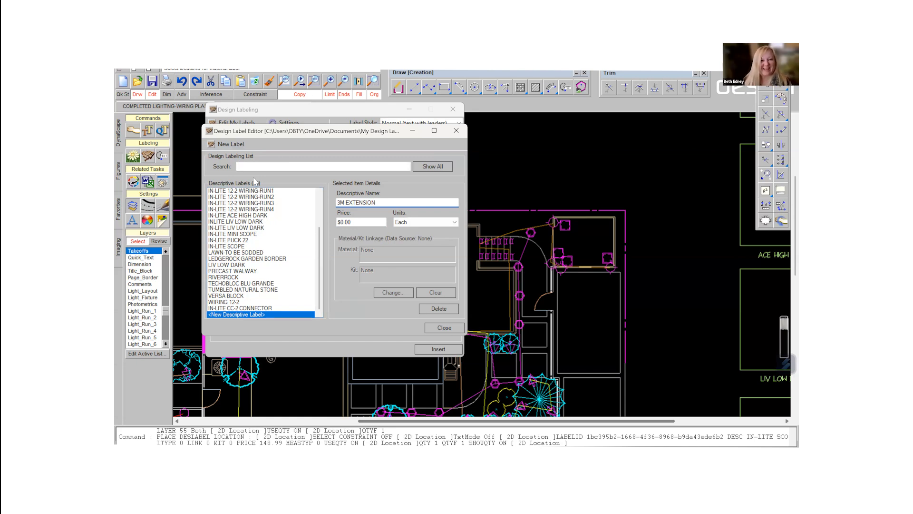
drag(354, 222, 338, 222)
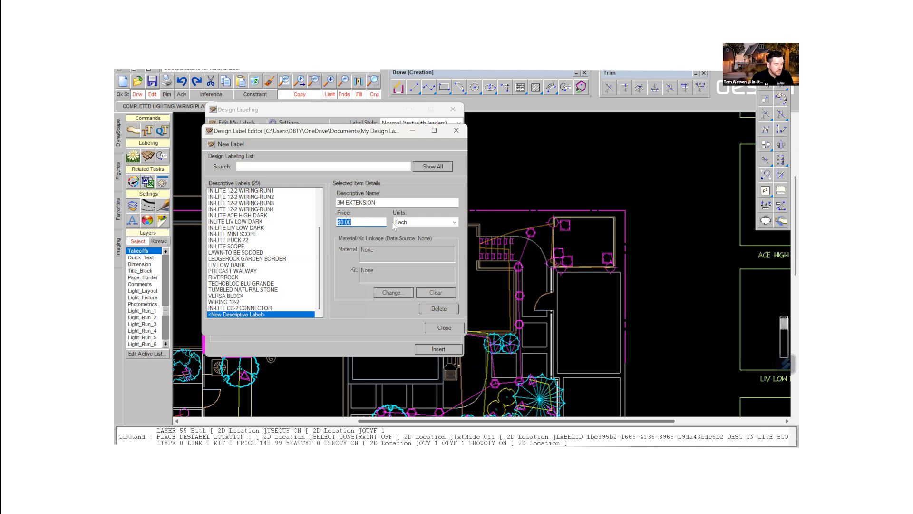
text(21.99)
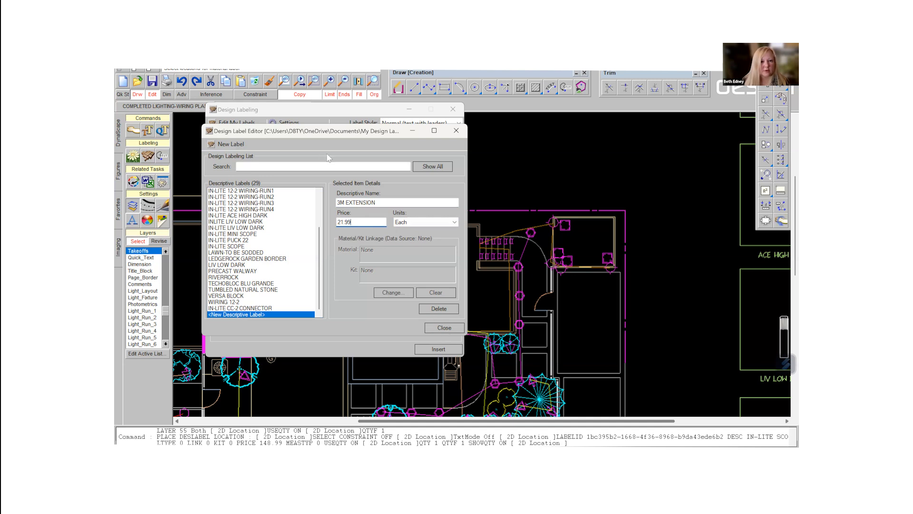
- Prefix the new extension label's descriptive name with IN-LITE and close the label editor
click(338, 202)
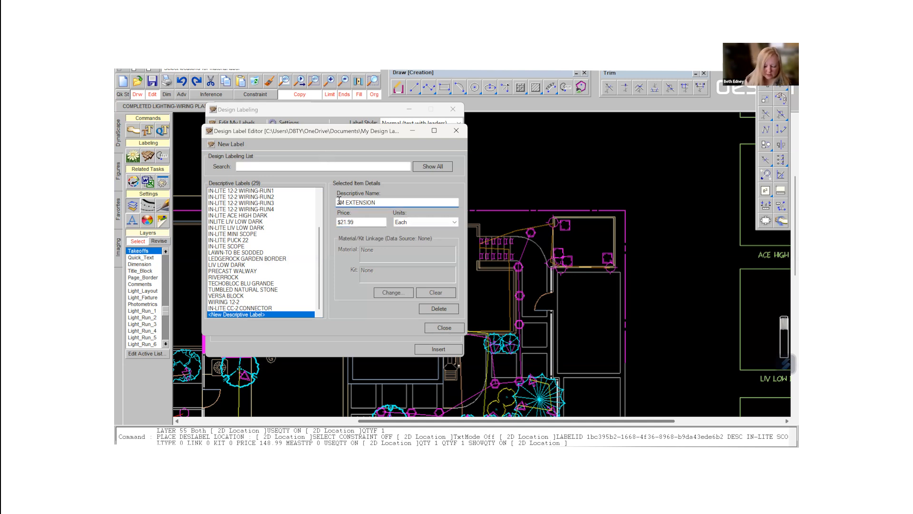
text(IN-LITE)
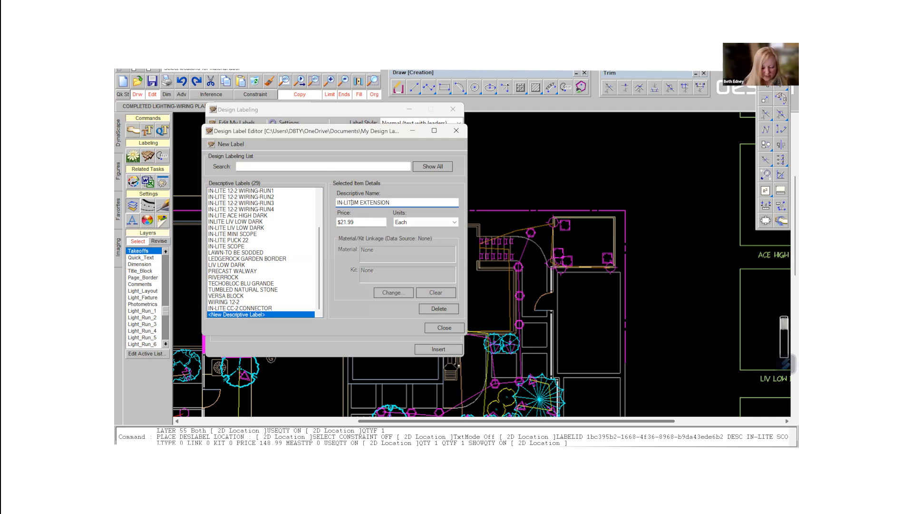
click(443, 328)
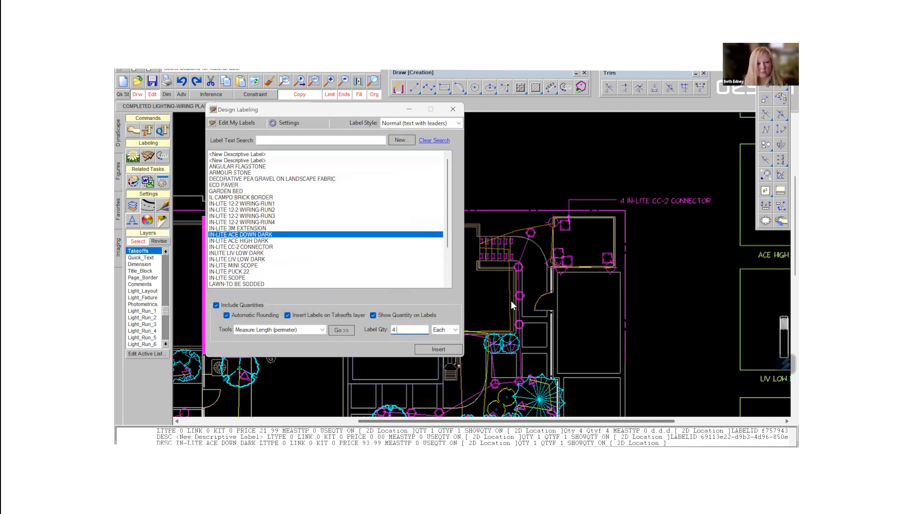
- Place an IN-LITE ACE DOWN DARK label with quantity 4 above the CC-2 connector label, its leader on the small square structure's corner fixture
click(439, 349)
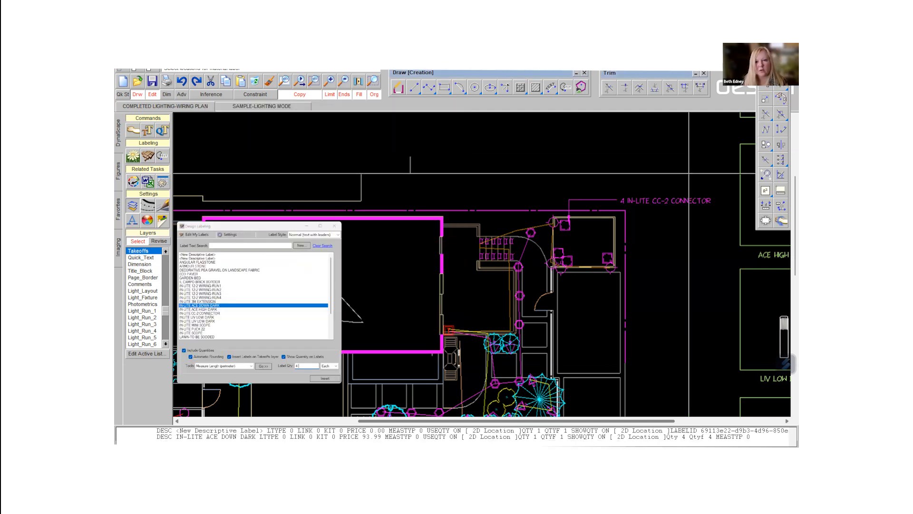
click(554, 219)
click(555, 186)
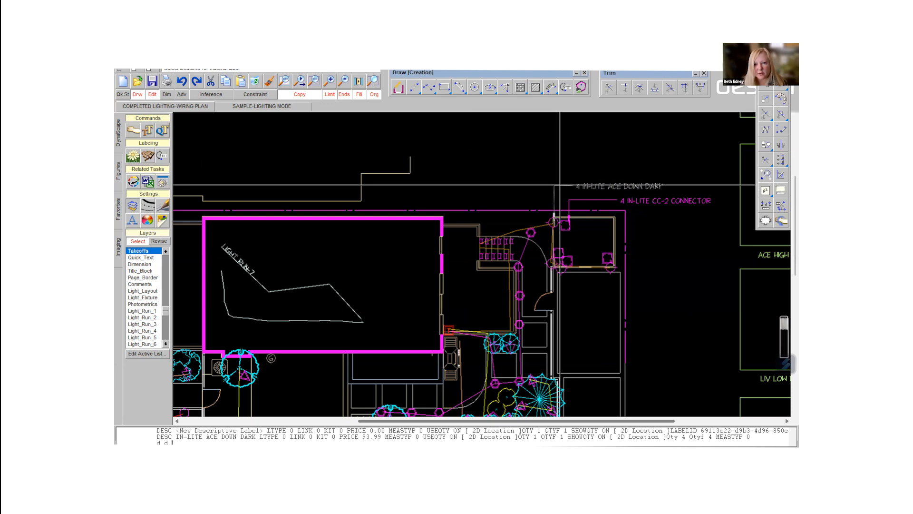
click(615, 186)
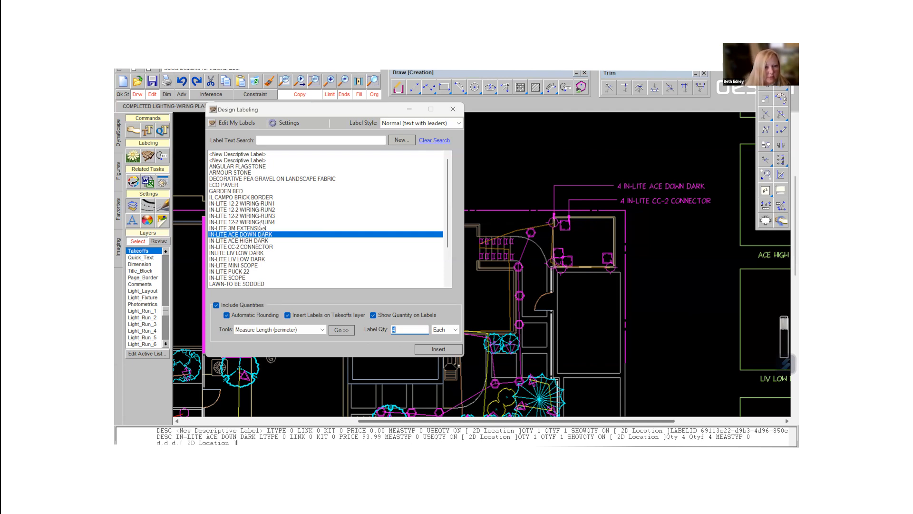
- Measure the fourth wiring run's length and place its IN-LITE 12-2 WIRING-RUN4 label above the ACE DOWN DARK label, with a leader to the wire
click(262, 221)
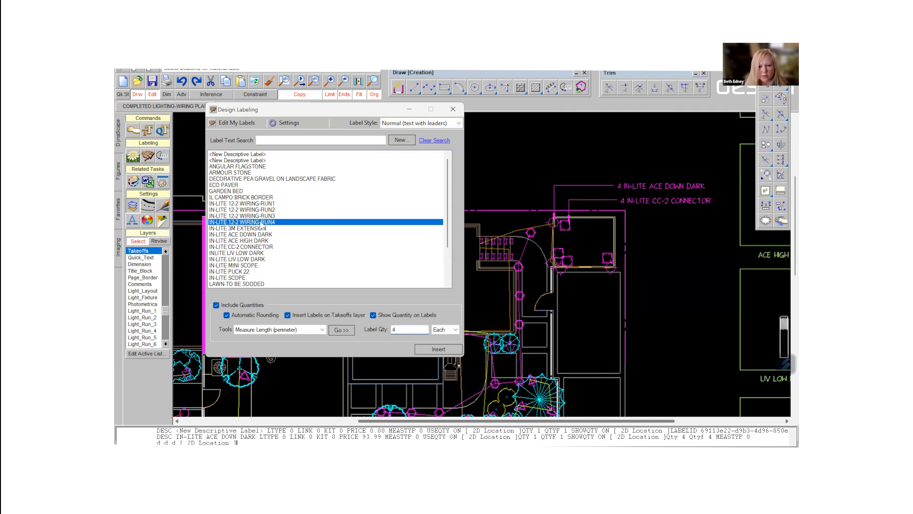
click(345, 333)
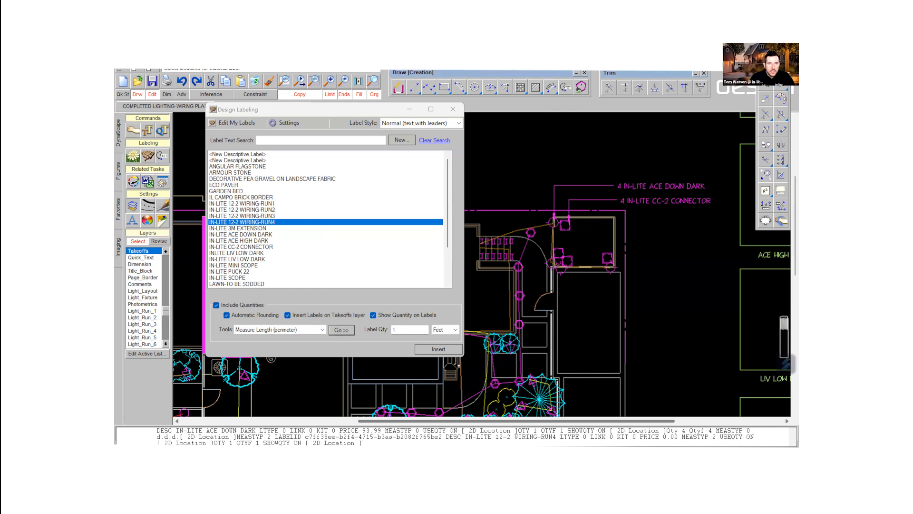
click(538, 226)
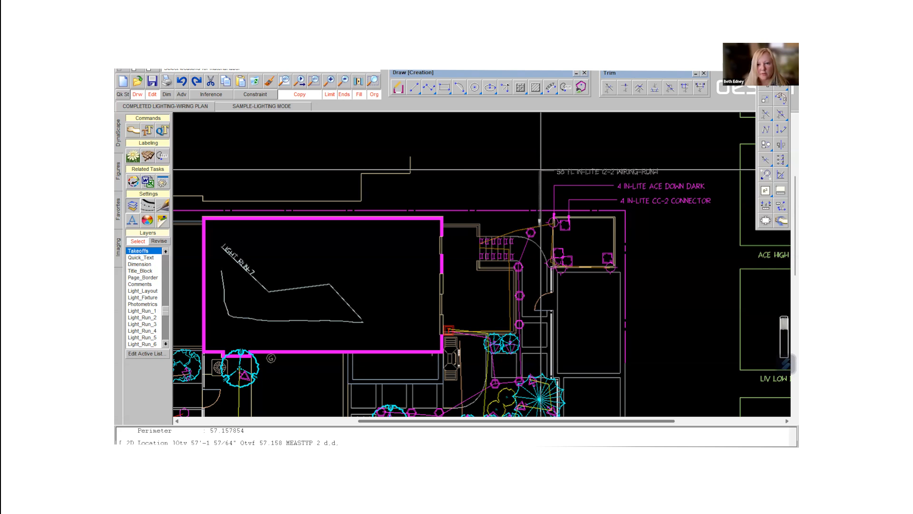
click(586, 164)
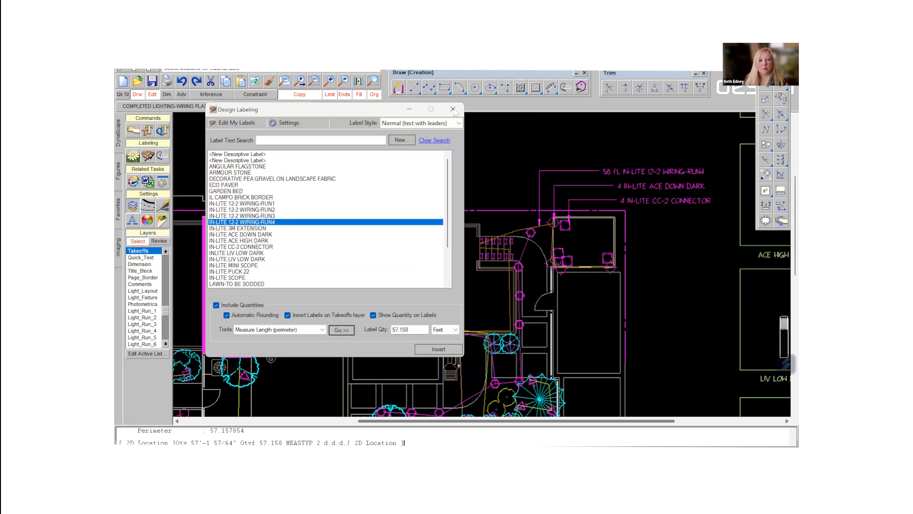
click(453, 109)
- Export the drawing's materials-only list with prices to Excel, saving it as a lighting quote in the IN-LITE folder
scroll(459, 301, down, 3)
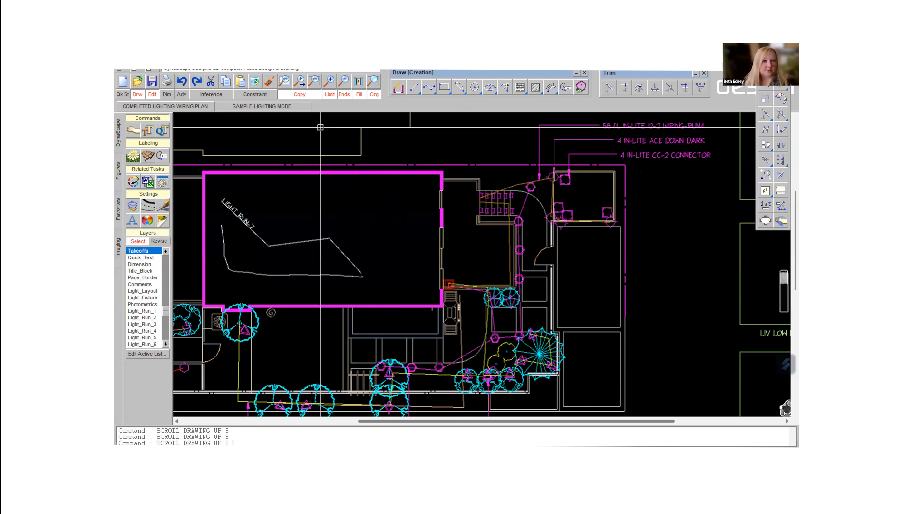
click(146, 185)
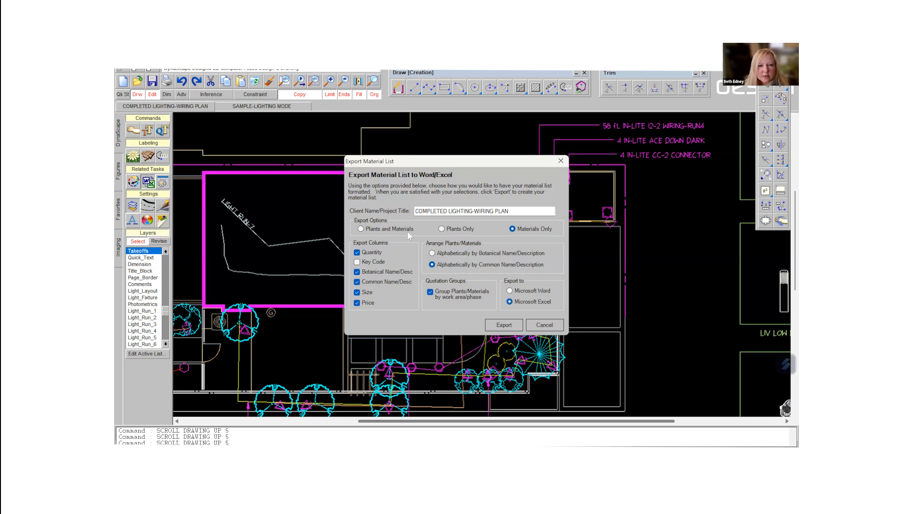
click(504, 325)
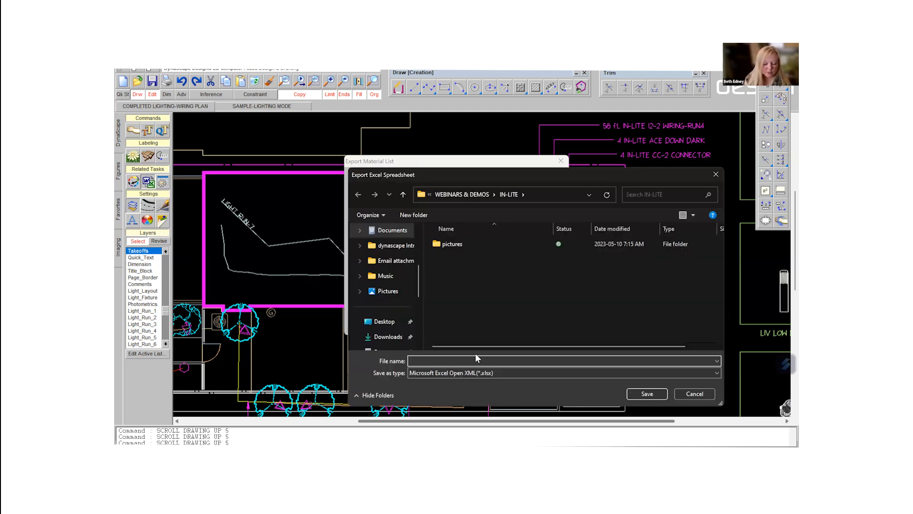
text(LIGHTING QUOT)
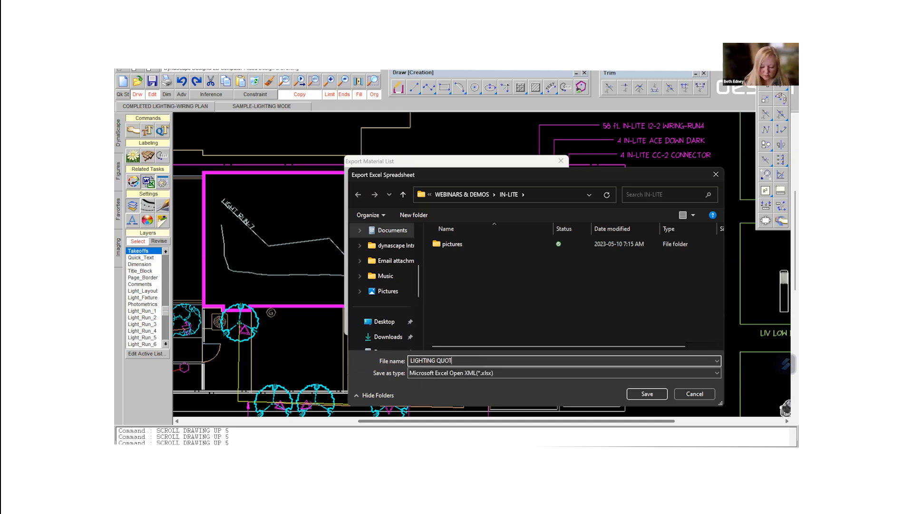
key(Return)
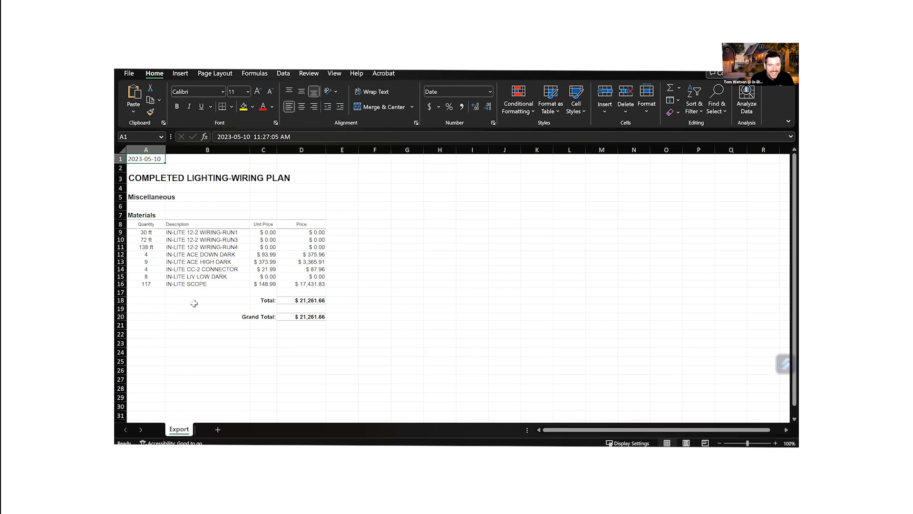
- Correct the IN-LITE SCOPE quantity in the exported spreadsheet to 11
click(155, 284)
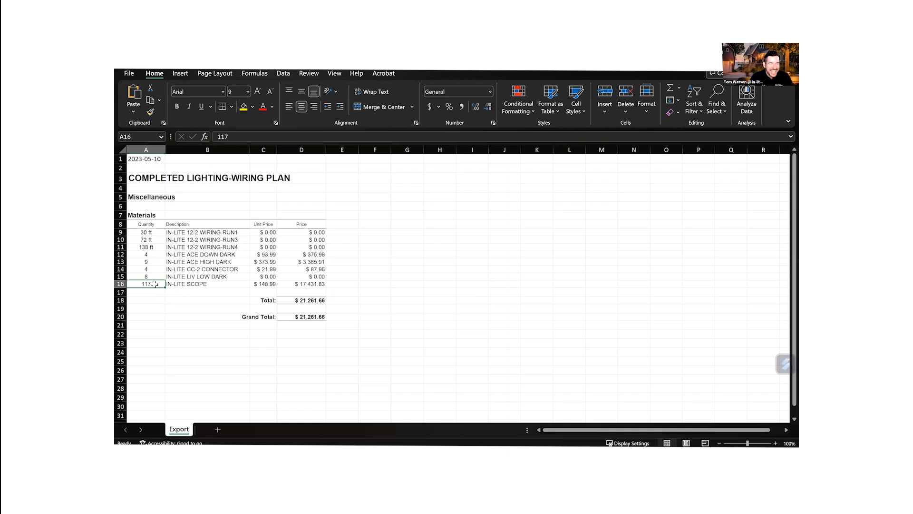
text(11)
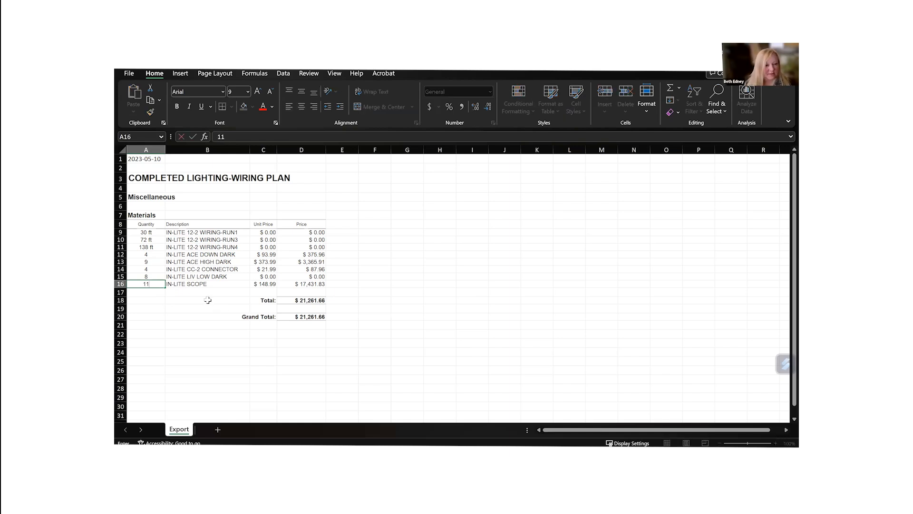
click(208, 301)
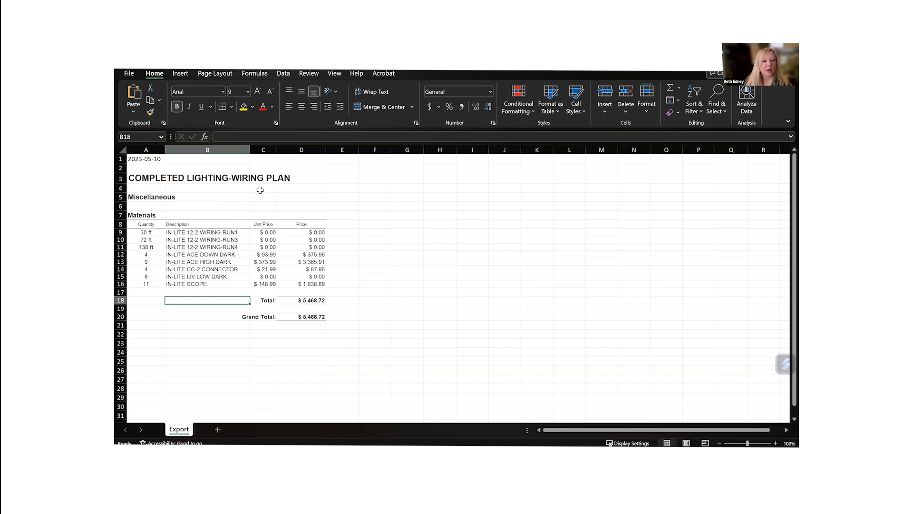
- Insert a column between Description and Unit Price in the materials table and give it the heading VOLTAGE DROP
click(266, 150)
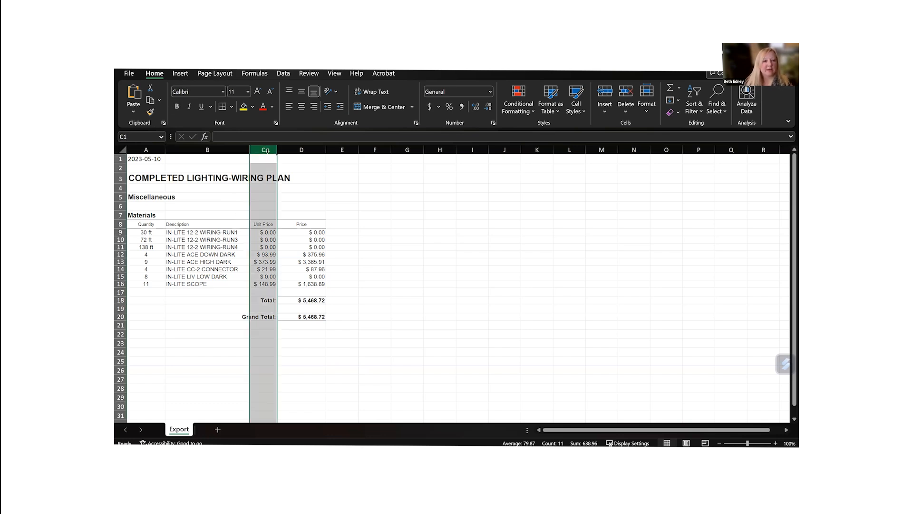
right_click(267, 155)
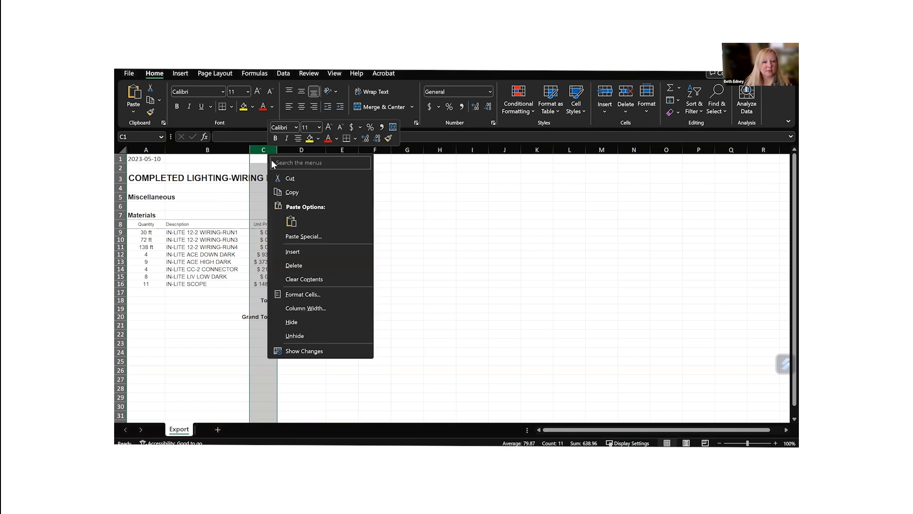
click(295, 252)
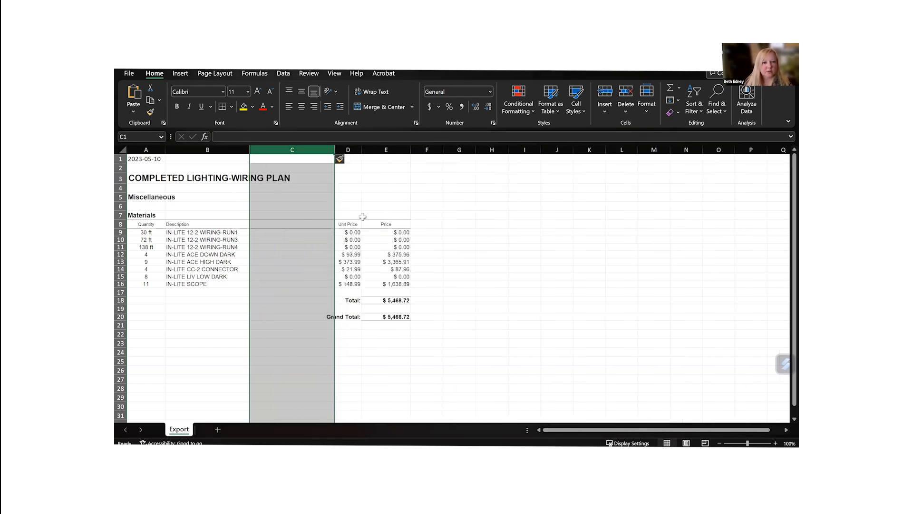
click(262, 223)
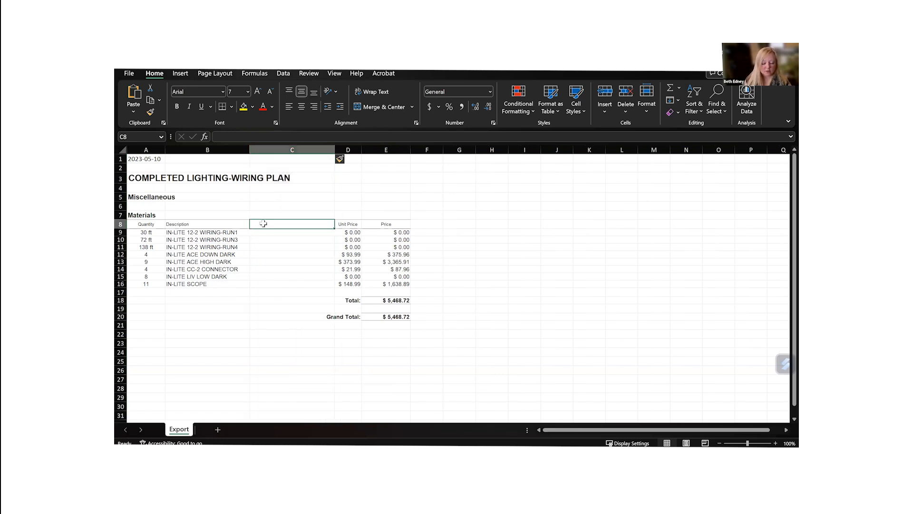
text(VOLT)
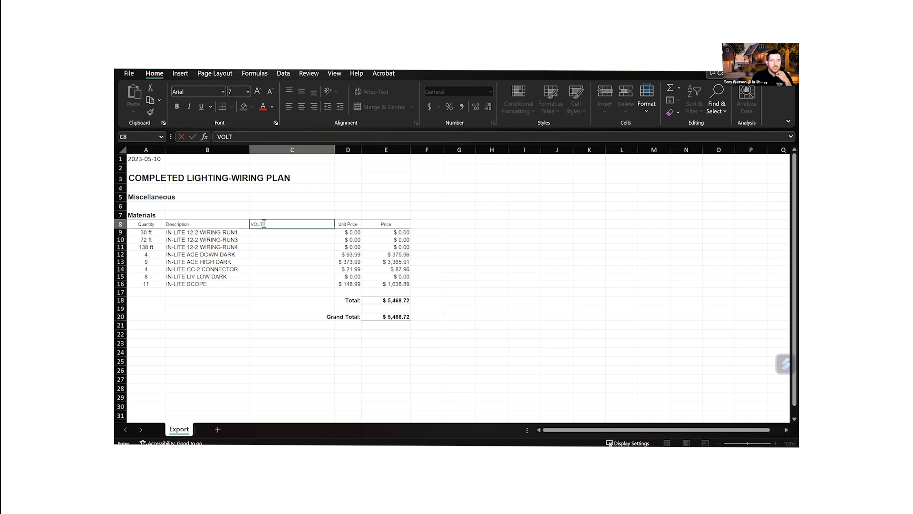
text(AGE DRO)
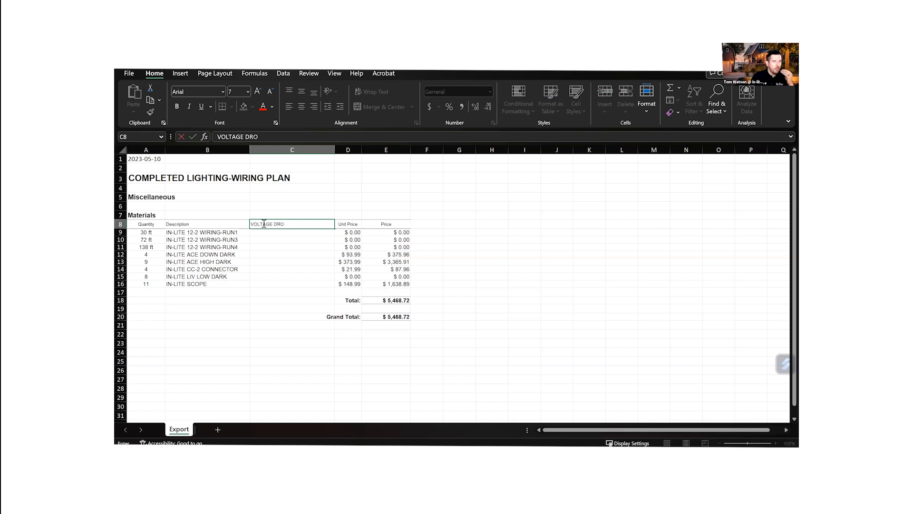
text(P)
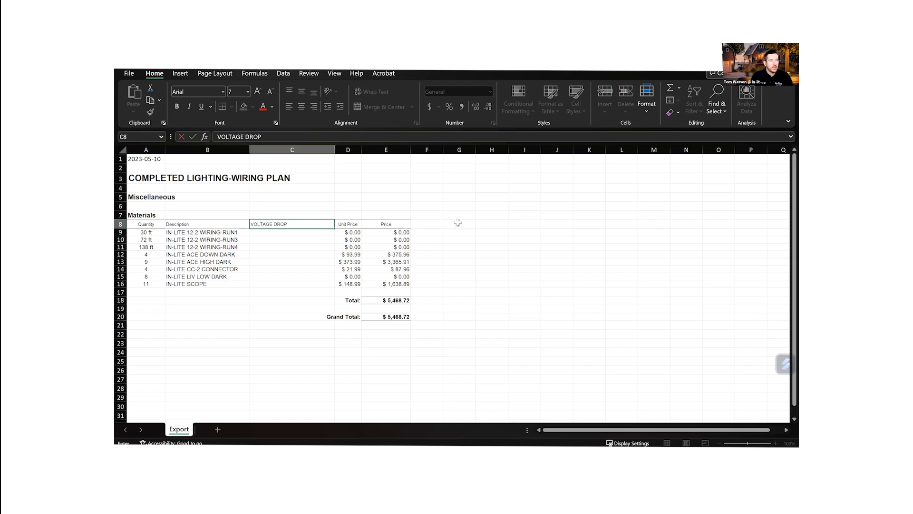
click(458, 223)
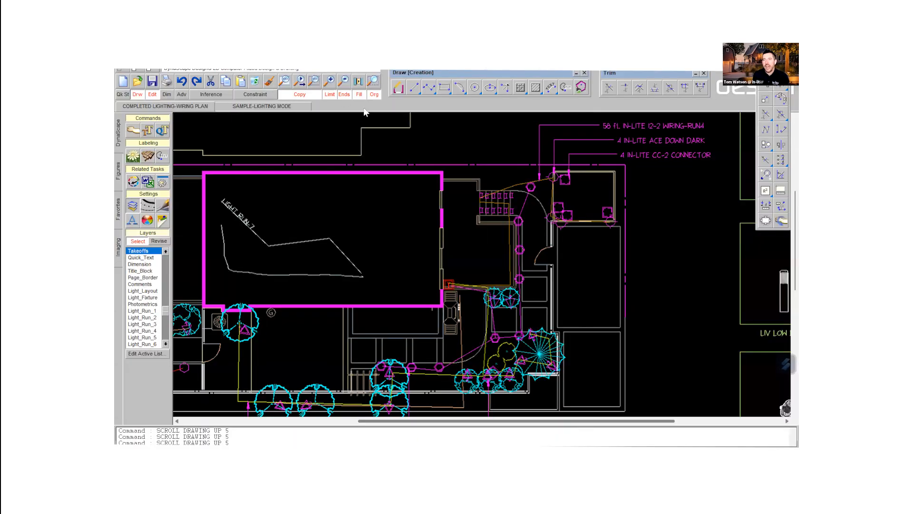
scroll(453, 170, up, 3)
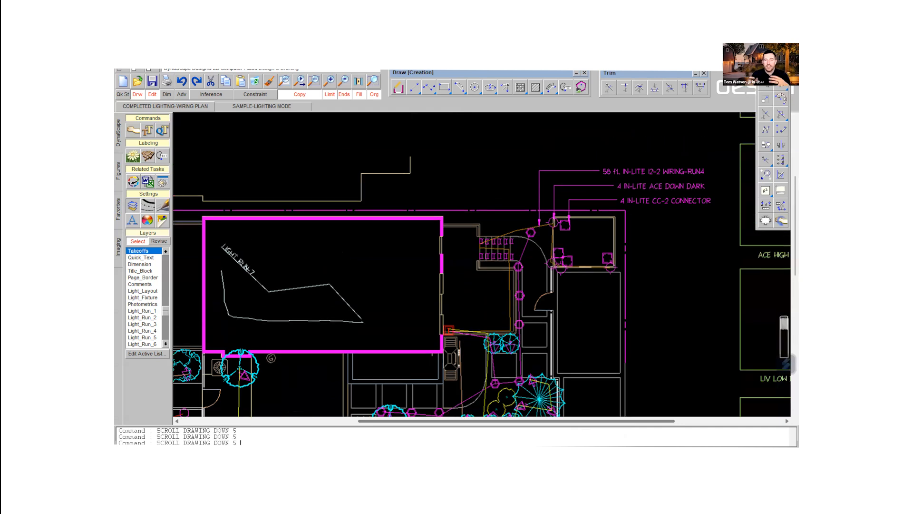
click(778, 190)
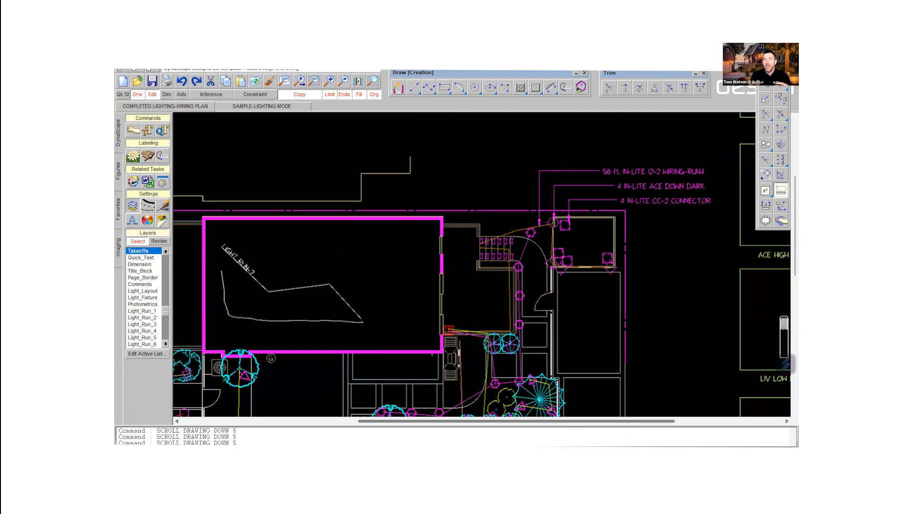
- Measure the wiring run's length and set the cable length to 72 in the Voltage Calculator
click(307, 289)
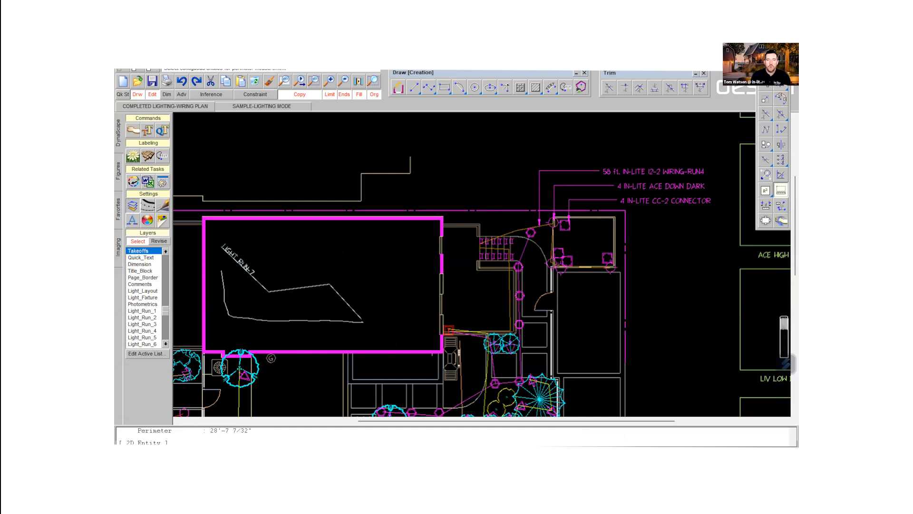
click(248, 58)
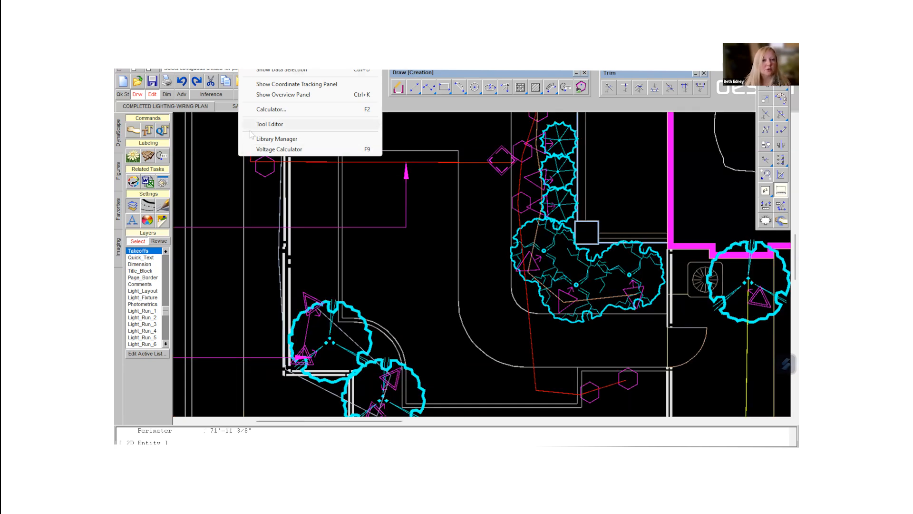
click(261, 151)
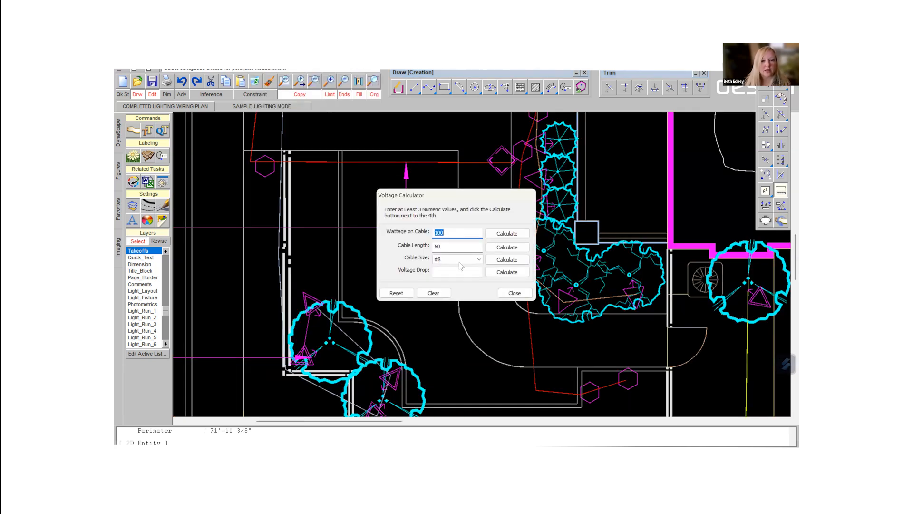
click(453, 246)
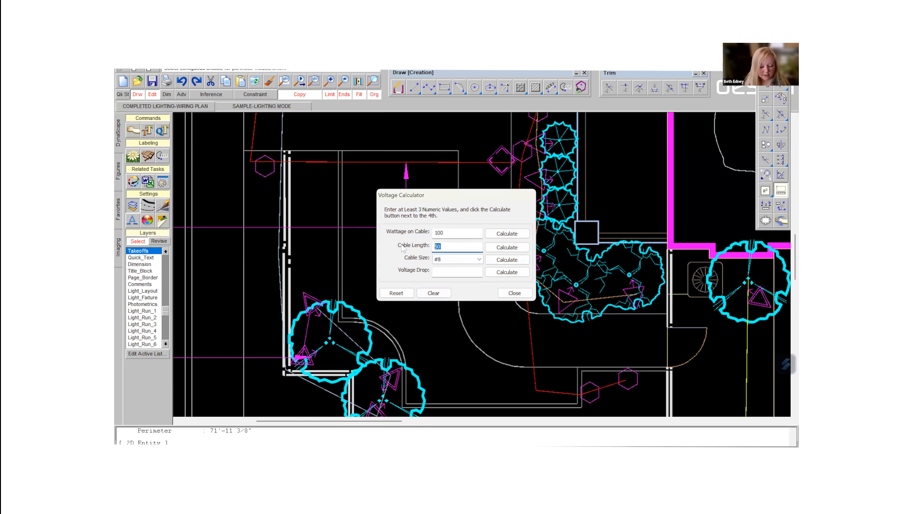
text(72)
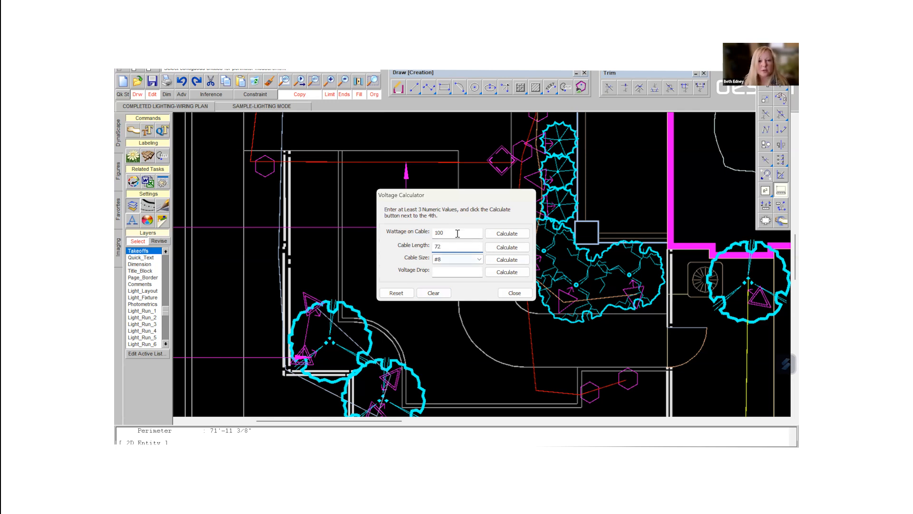
- Calculate the run's voltage drop for 18 watts on #12 cable, and close the Voltage Calculator
click(456, 234)
double_click(444, 234)
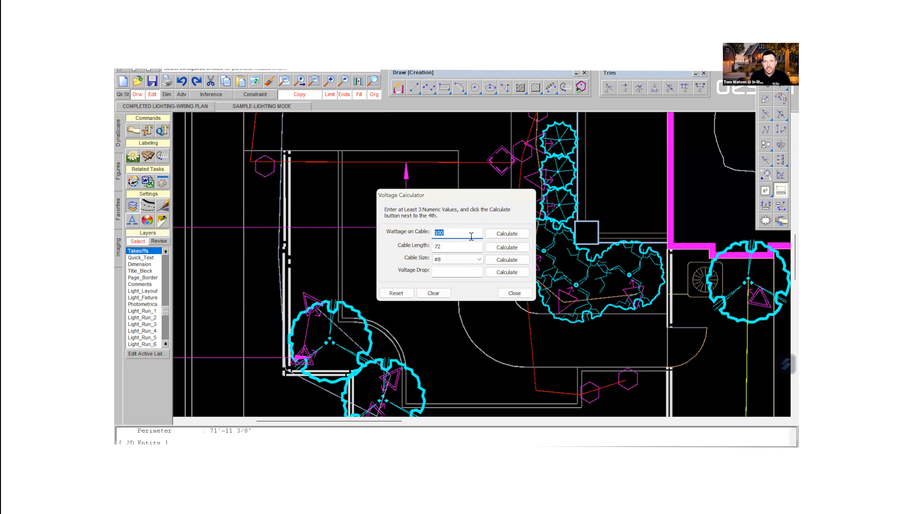
text(18)
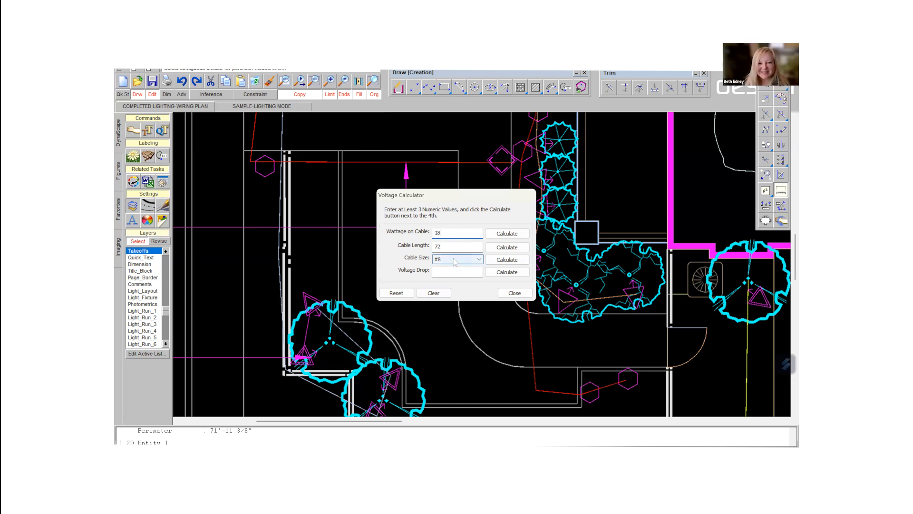
click(479, 260)
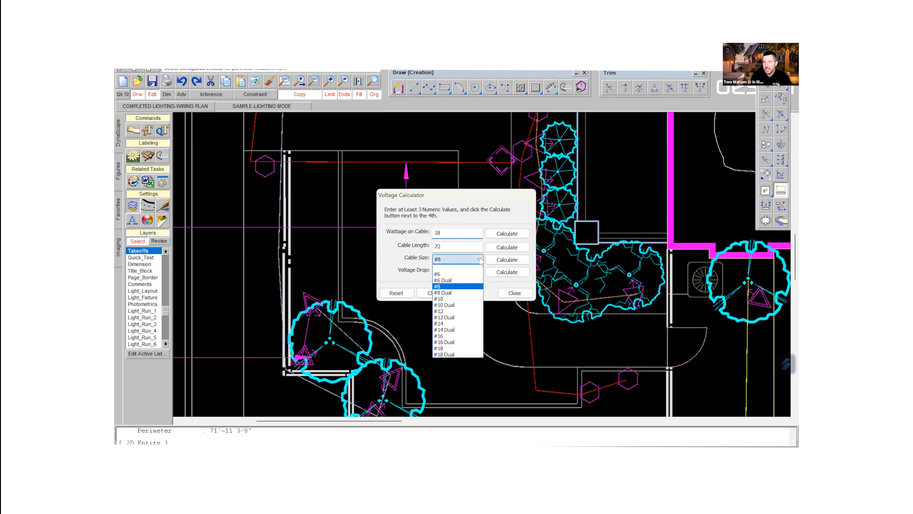
click(464, 312)
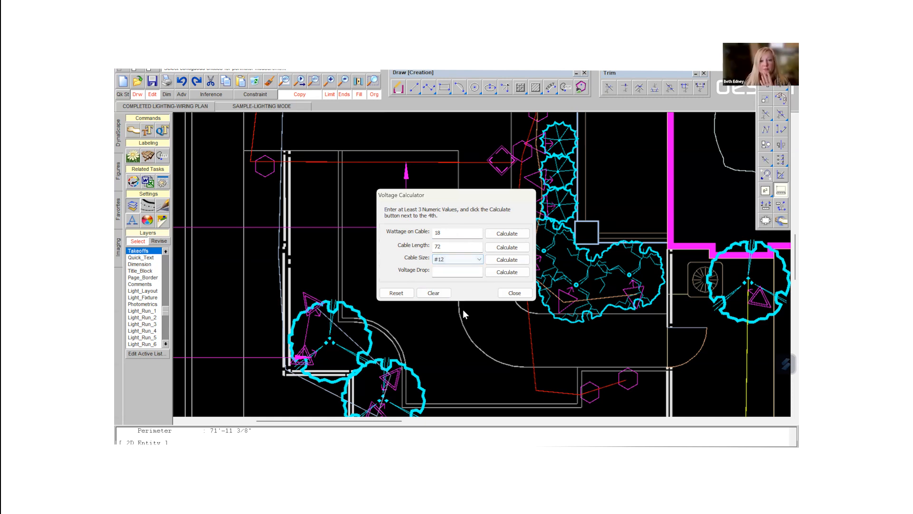
click(515, 275)
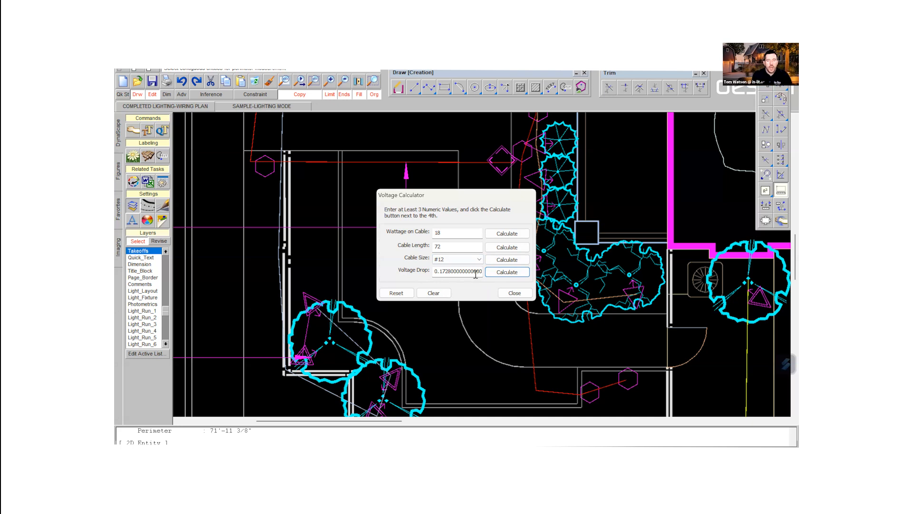
click(515, 293)
scroll(428, 189, up, 5)
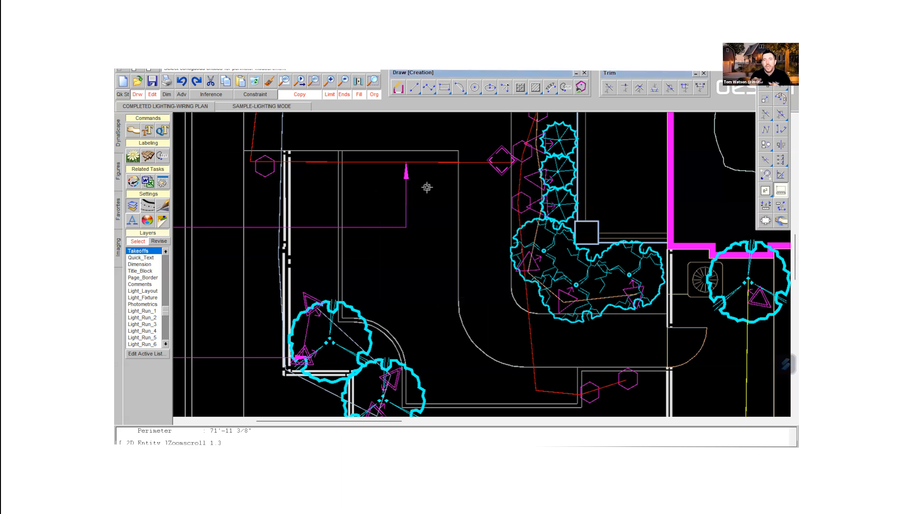
scroll(428, 188, down, 4)
scroll(427, 189, down, 9)
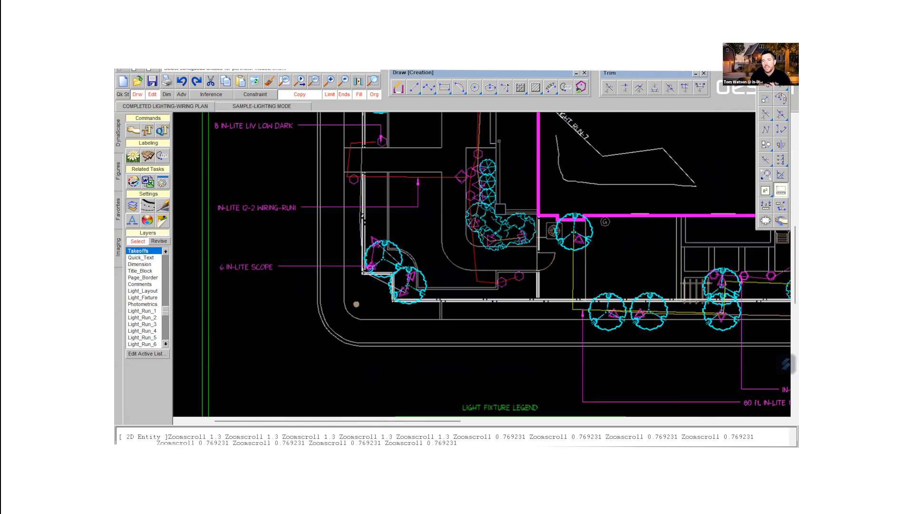
scroll(427, 191, down, 3)
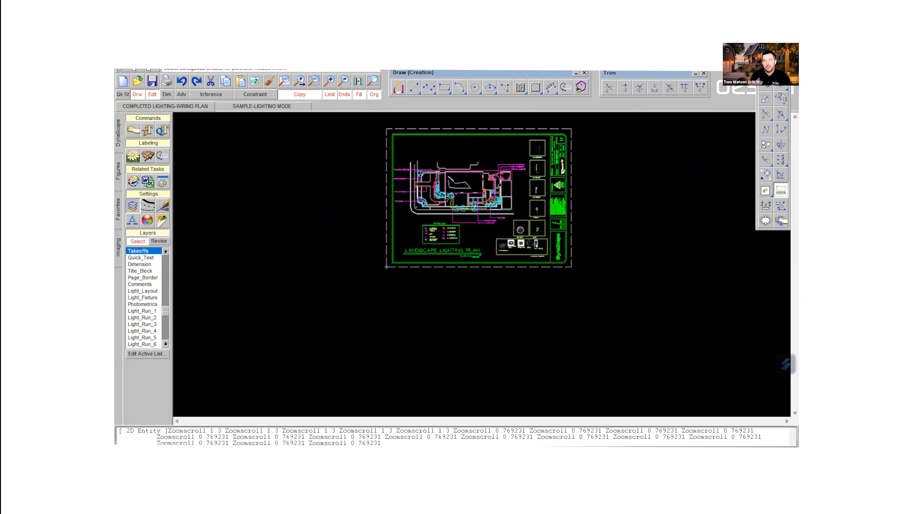
scroll(427, 190, up, 2)
scroll(434, 149, up, 2)
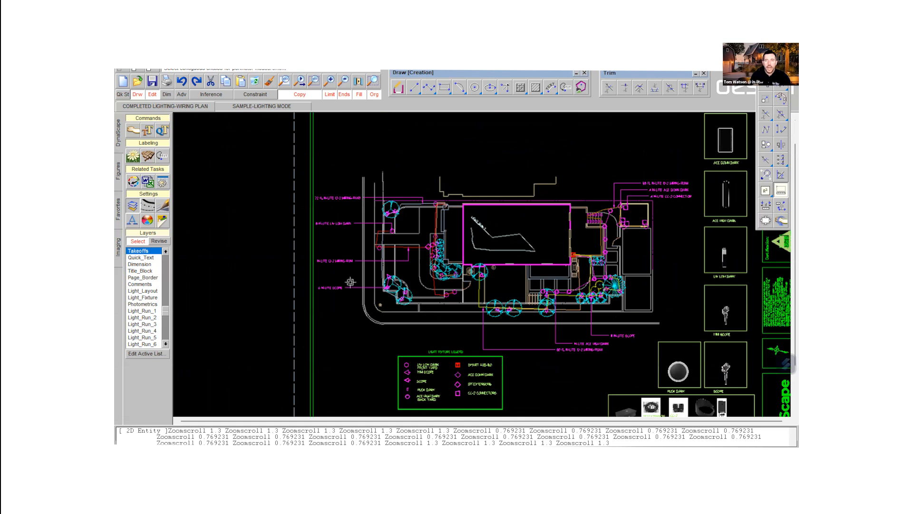
scroll(328, 272, up, 3)
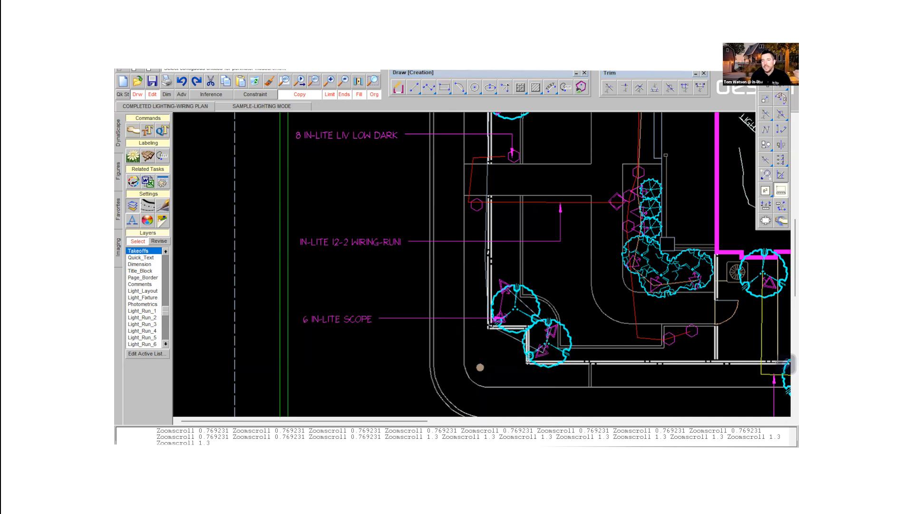
- Switch to the exported Excel quote and enter .17 as the voltage drop for IN-LITE 12-2 WIRING-RUN1
click(538, 456)
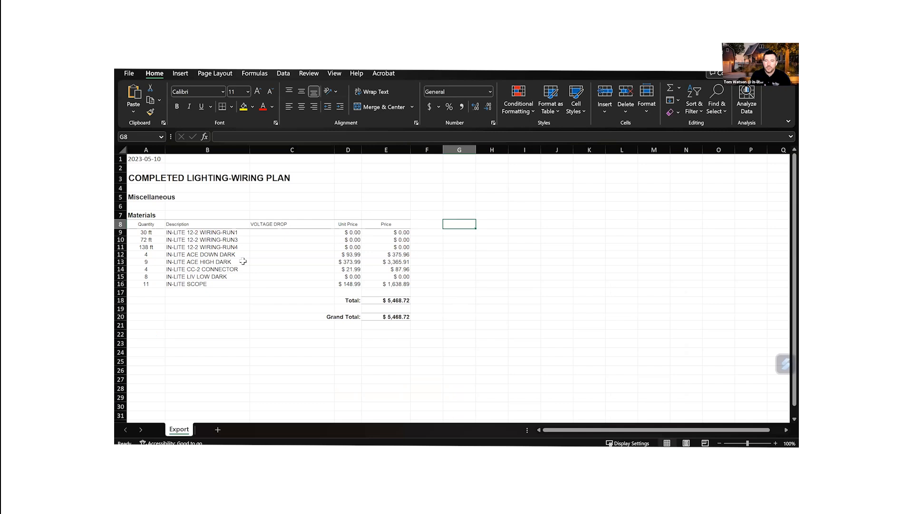
click(257, 232)
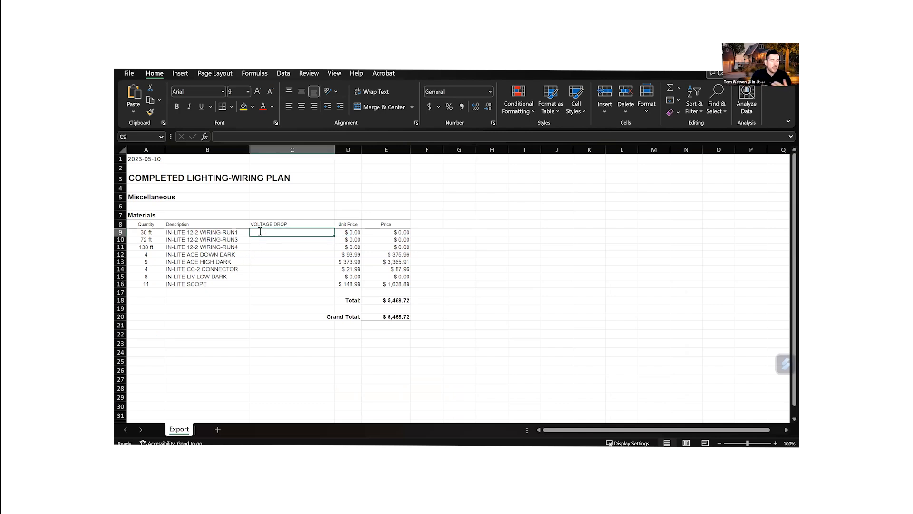
text(.17)
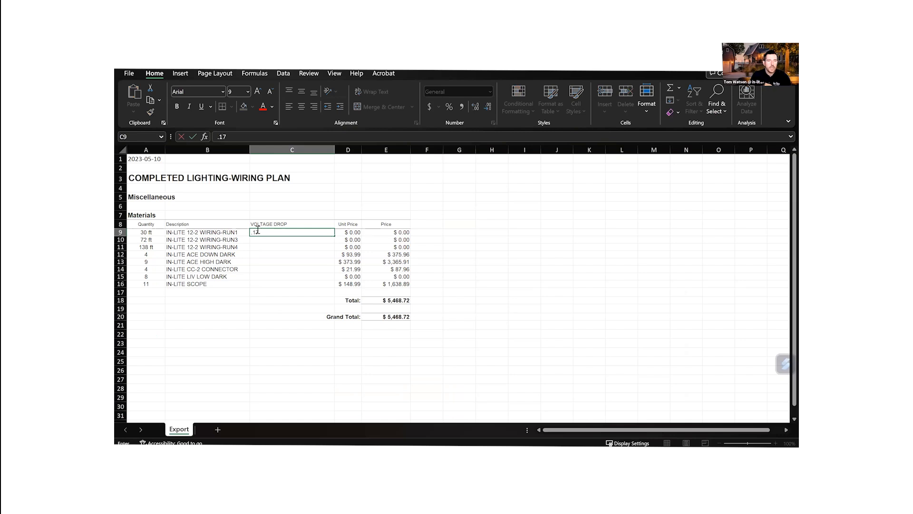
click(314, 344)
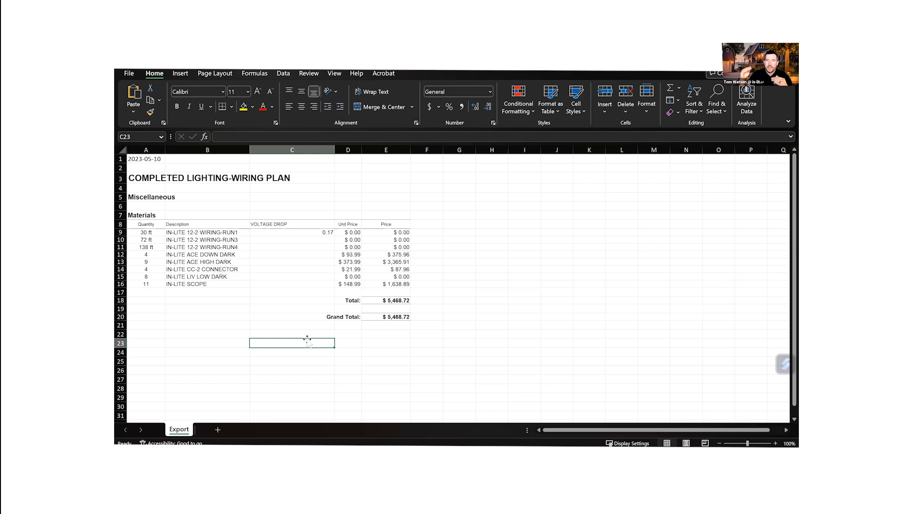
- Add the note VOLTAGE DROP ALLOWANCE 1.5-1.5 VOLTS in cell B22, below the Grand Total row
click(177, 332)
text(VO)
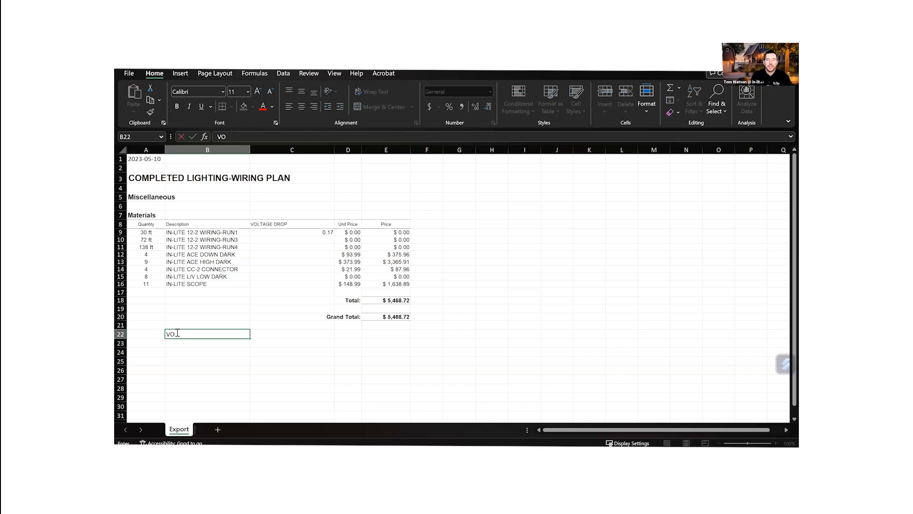
text(LTAGE D)
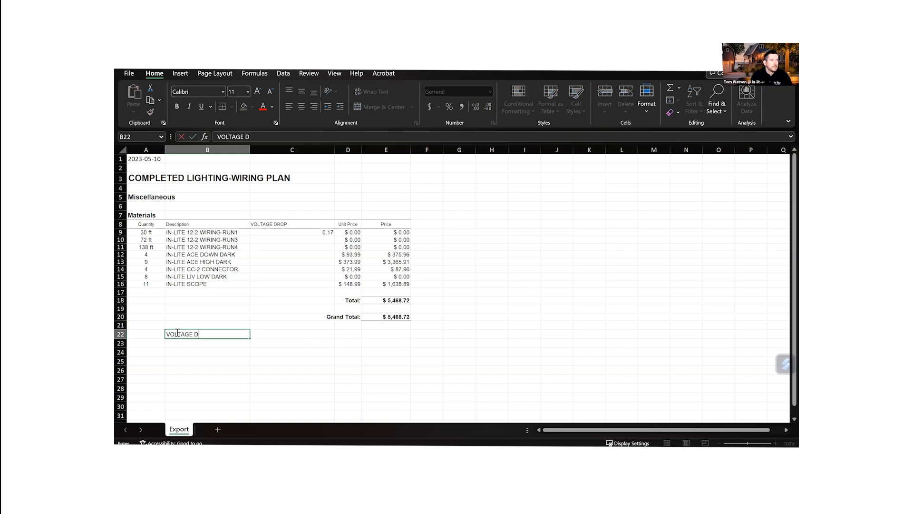
text(ROP)
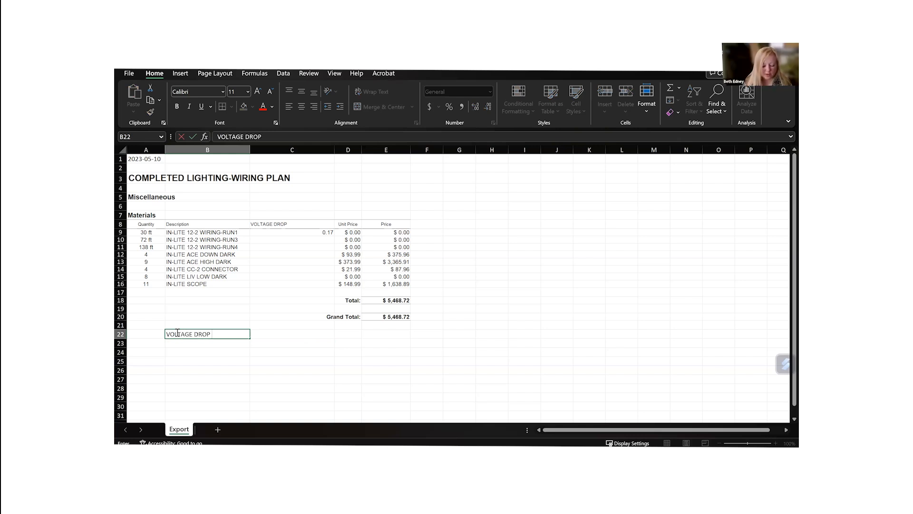
text( ALLOWANCE)
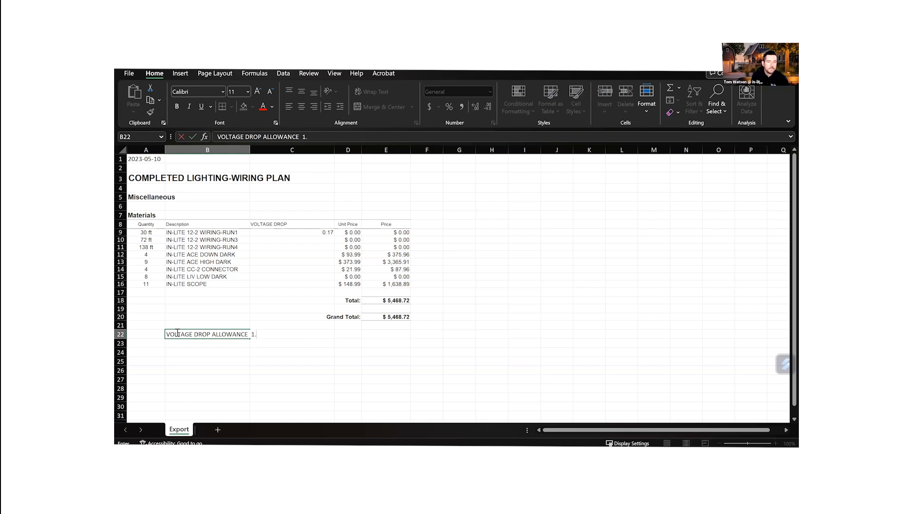
text(1.5-1)
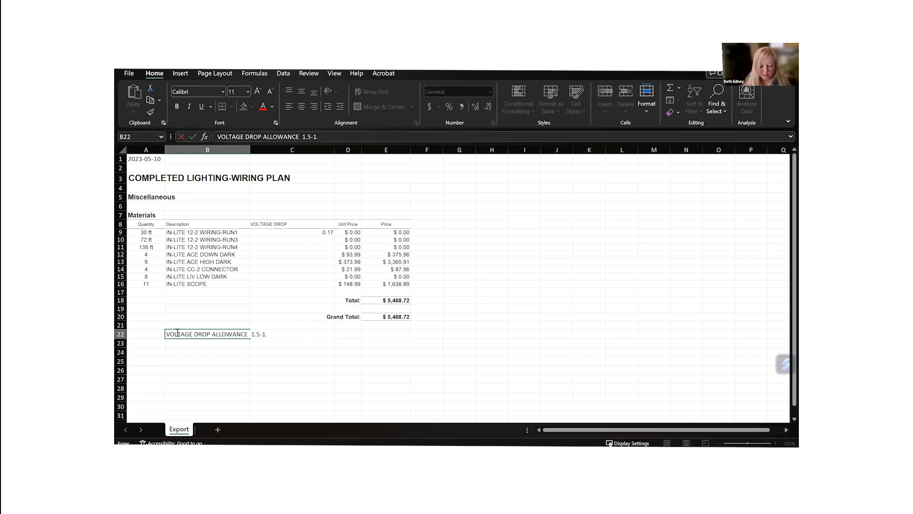
text(.5)
text( VO)
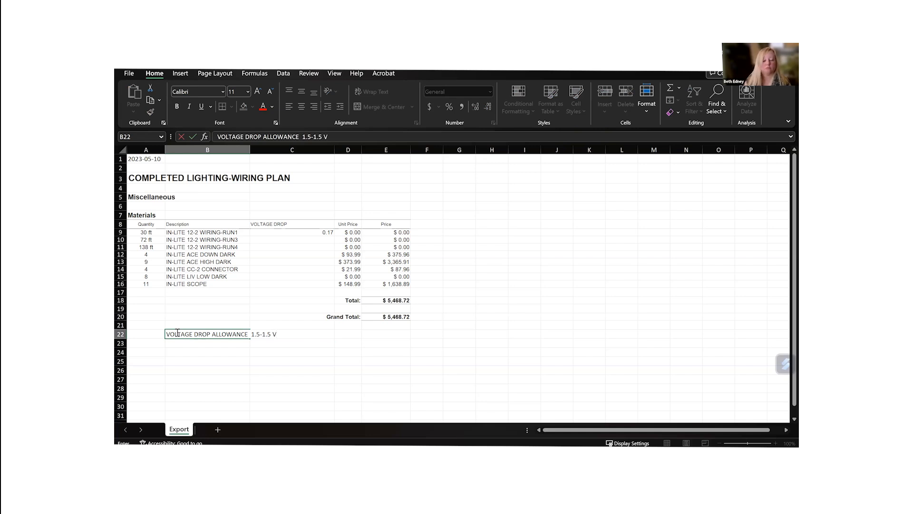
text(LTS)
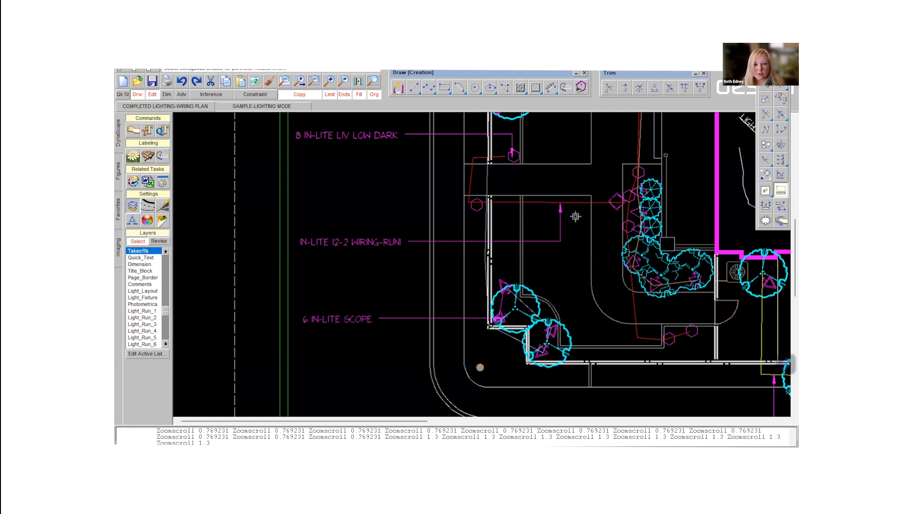
- Examine the wiring runs and their takeoff labels beside the front yard in the lighting plan drawing
scroll(576, 217, down, 2)
scroll(576, 216, up, 3)
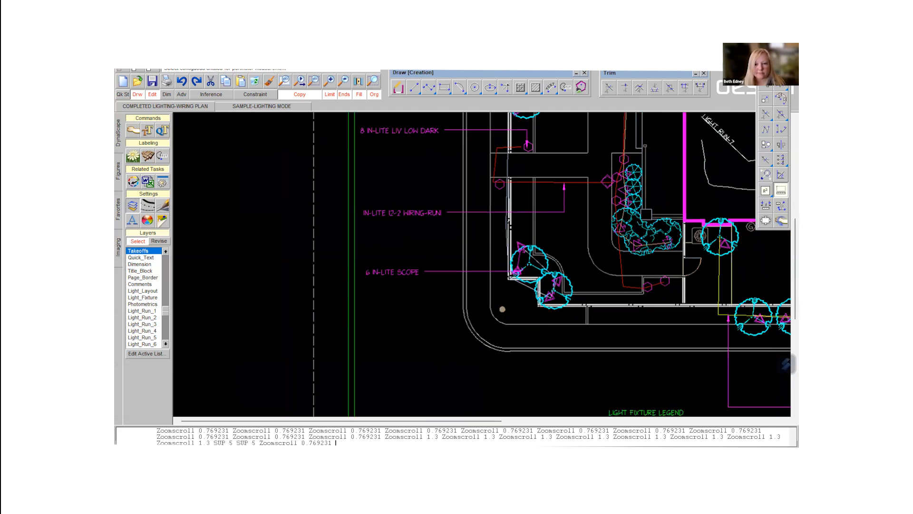
scroll(576, 215, down, 2)
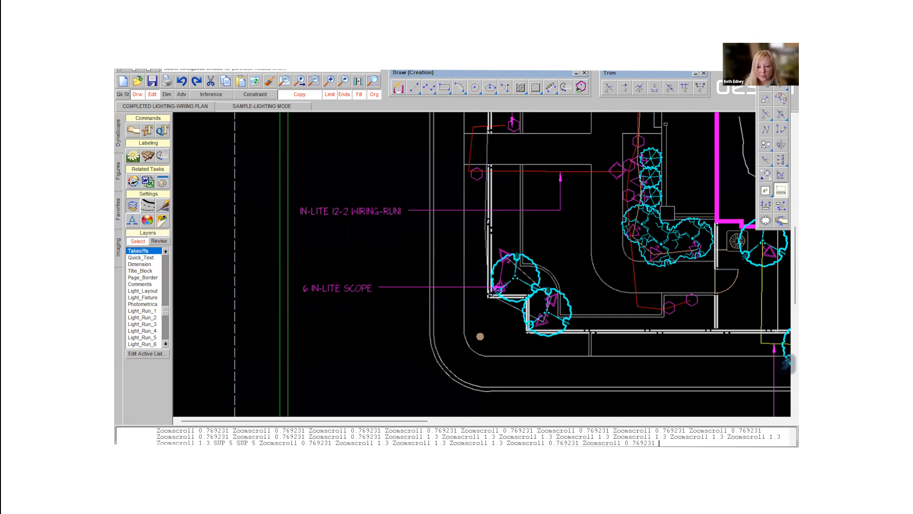
scroll(383, 171, down, 2)
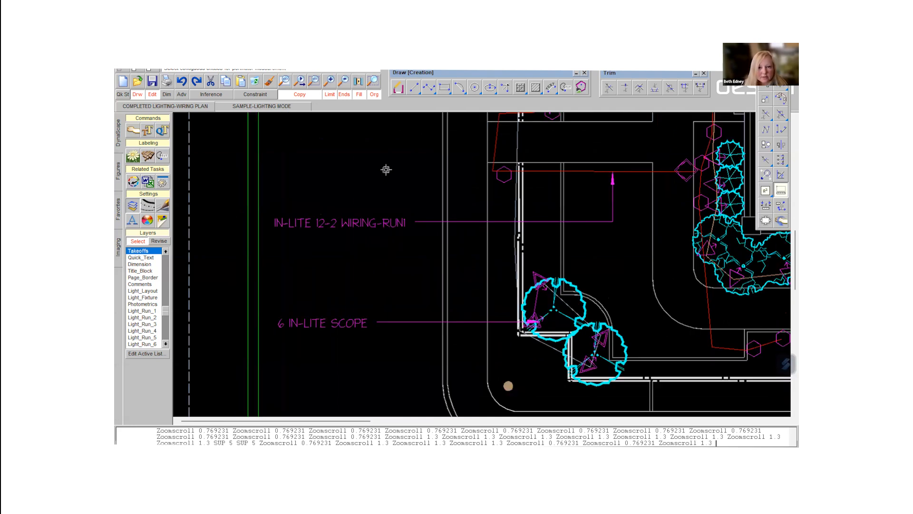
scroll(385, 162, down, 2)
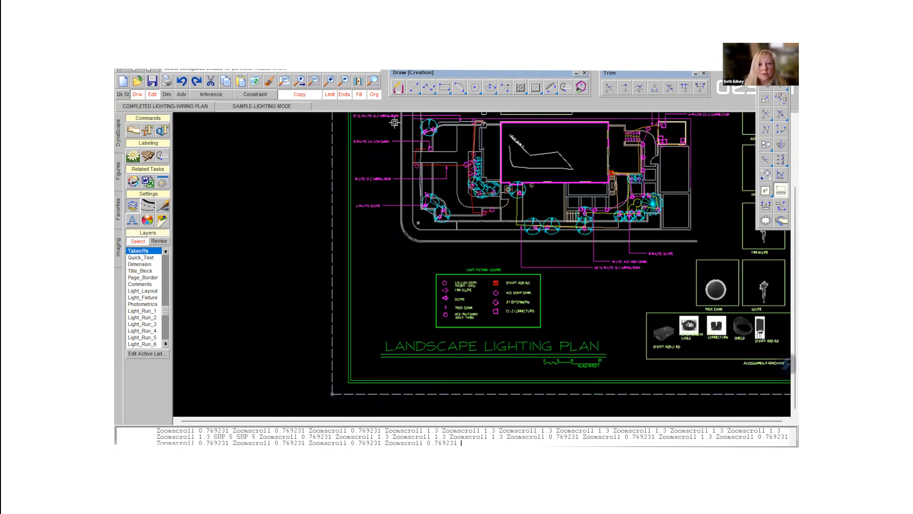
middle_drag(415, 114, 386, 200)
scroll(392, 189, up, 2)
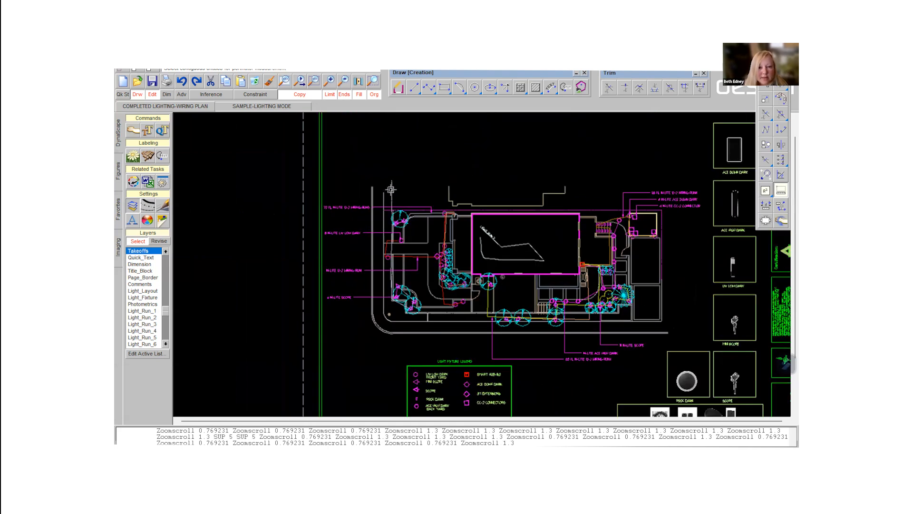
scroll(430, 204, up, 2)
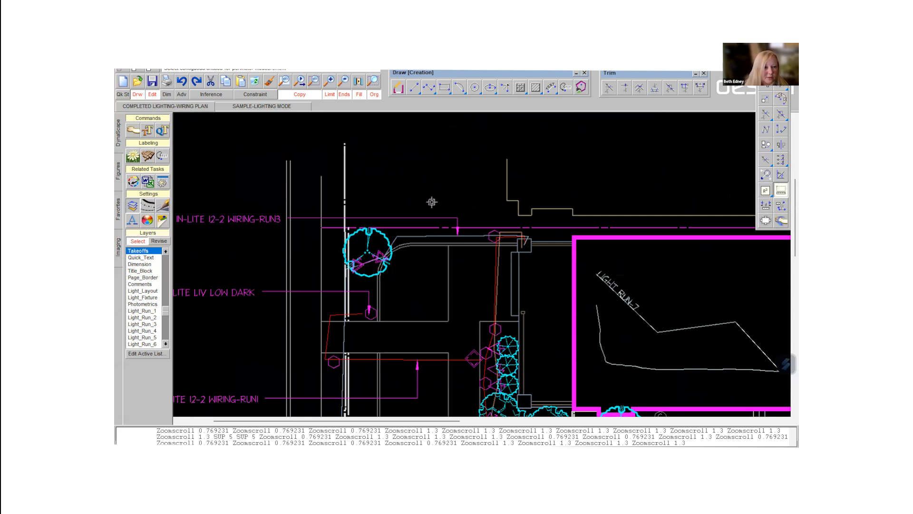
scroll(469, 311, down, 3)
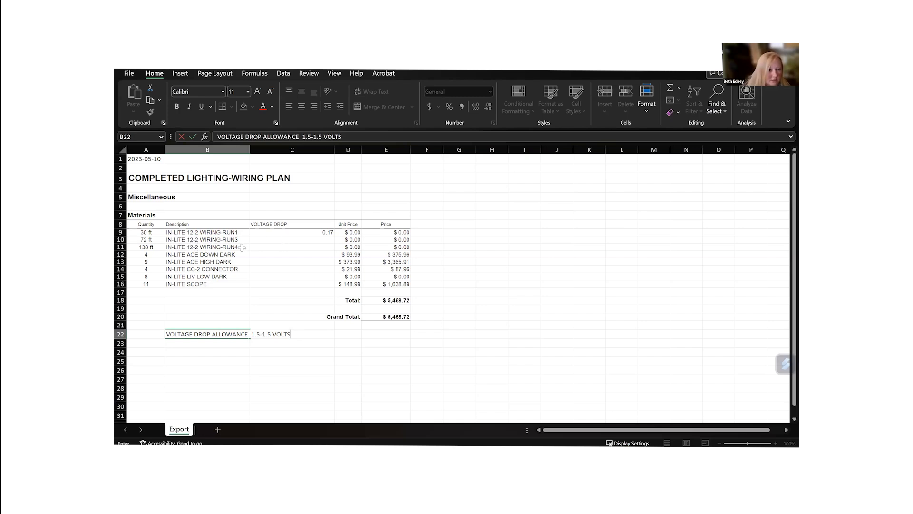
- Enter .17 as the voltage drop for IN-LITE 12-2 WIRING-RUN3 and clear the voltage drop entered for WIRING-RUN1
click(299, 239)
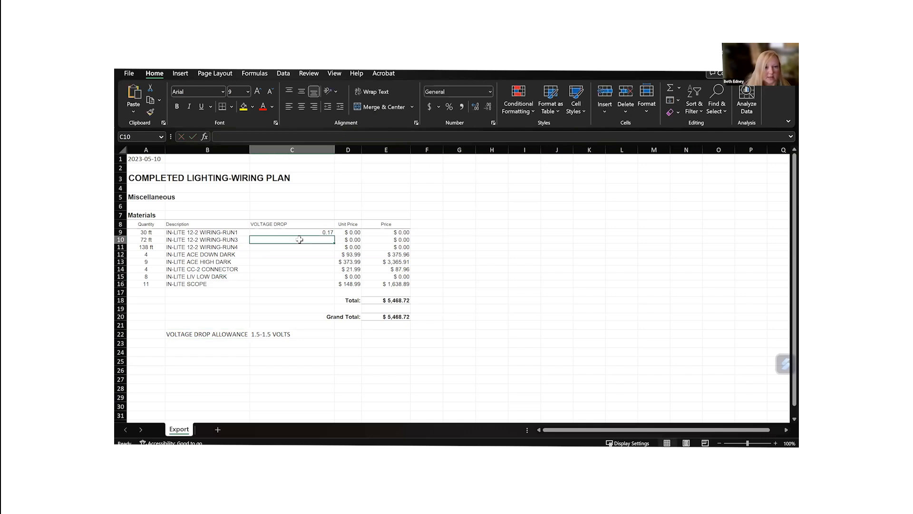
text(.17)
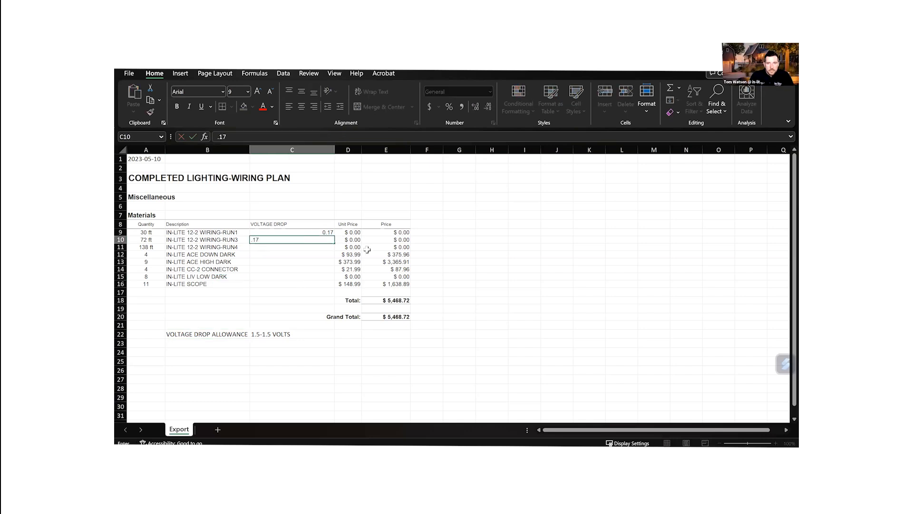
key(Return)
click(322, 233)
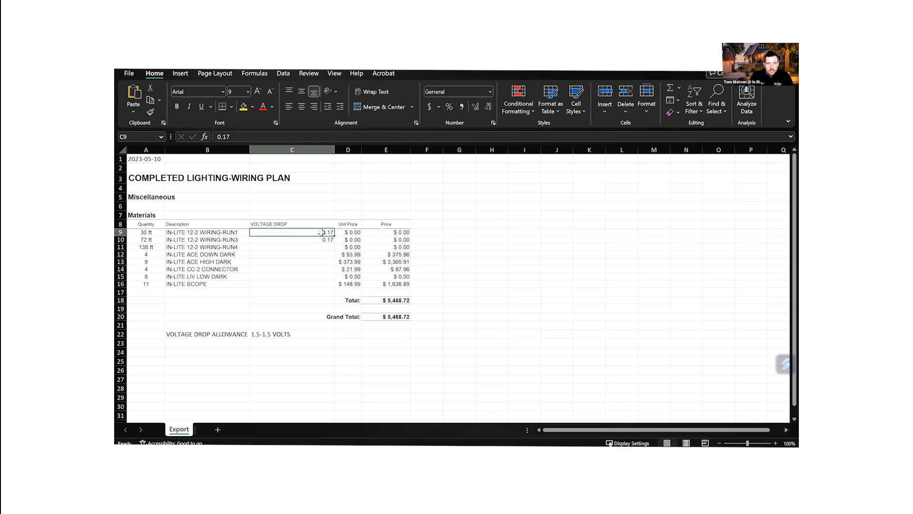
key(BackSpace)
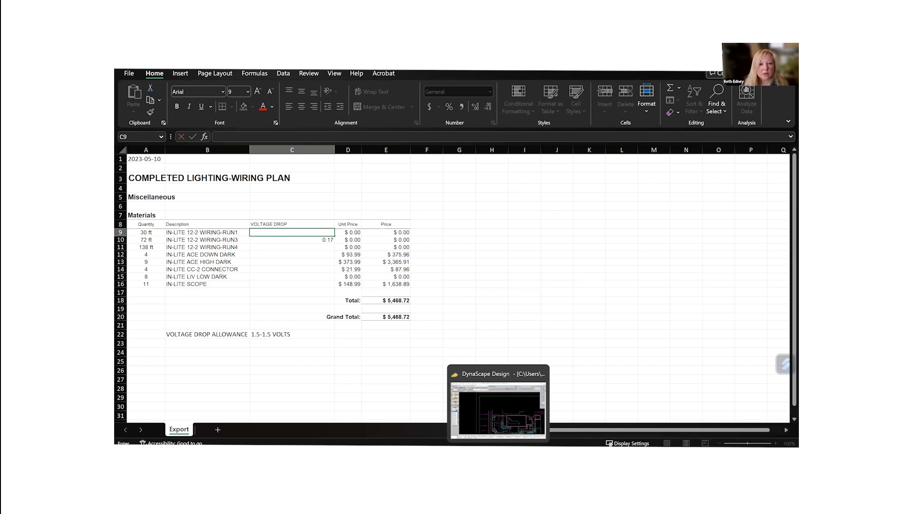
- Switch to DynaScape Design and measure the lengths of the horizontal WIRING-RUN1 line and the connected red wire along the planting bed
click(498, 456)
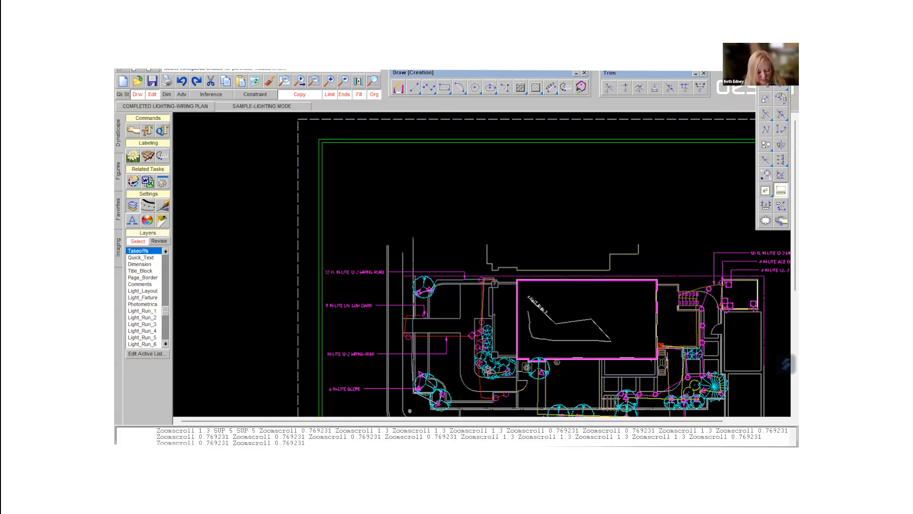
scroll(489, 360, up, 3)
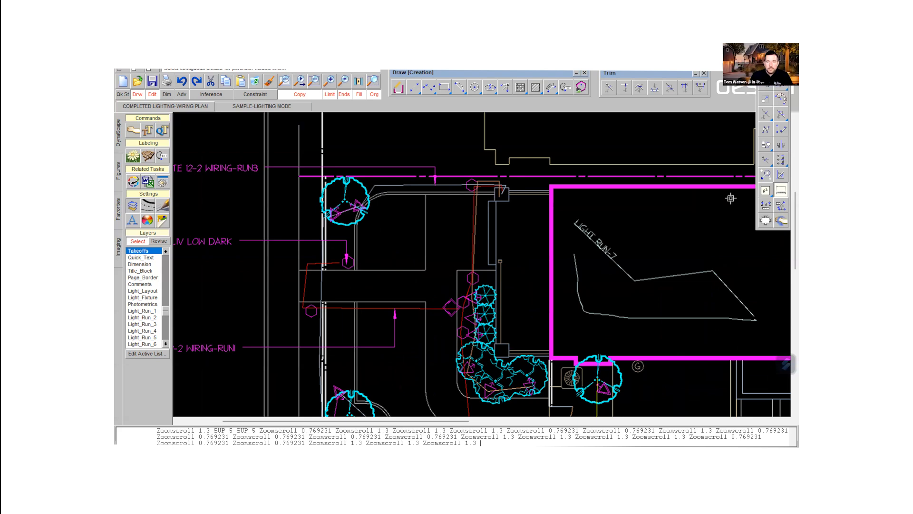
click(432, 308)
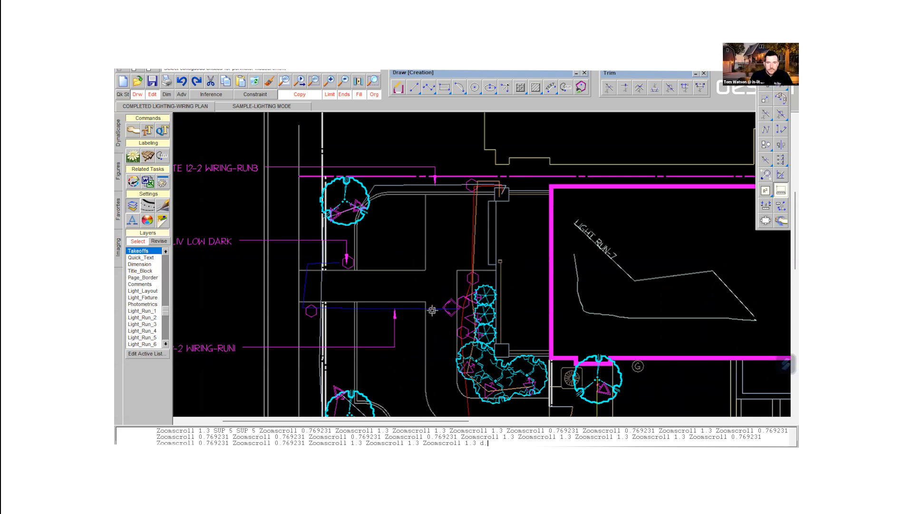
click(473, 246)
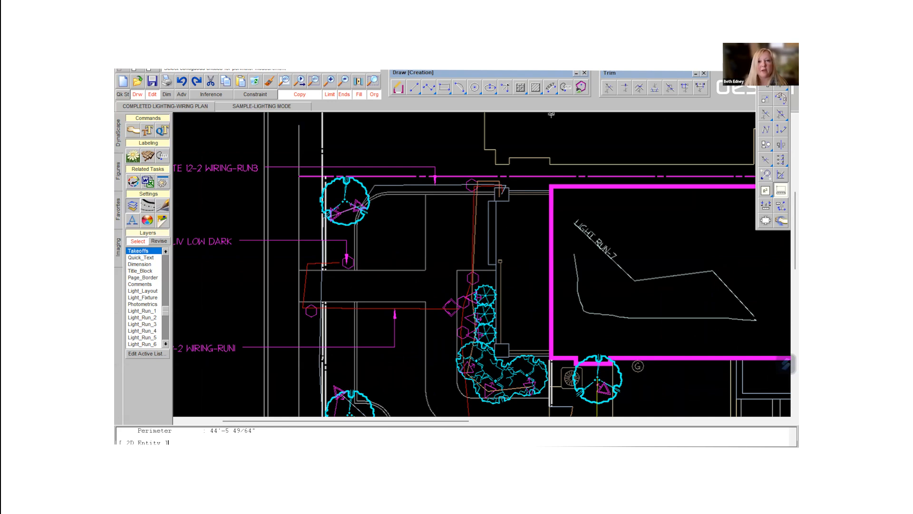
- Calculate the voltage drop in the Voltage Calculator for 12 watts on a #12 cable with a length of 75
click(246, 66)
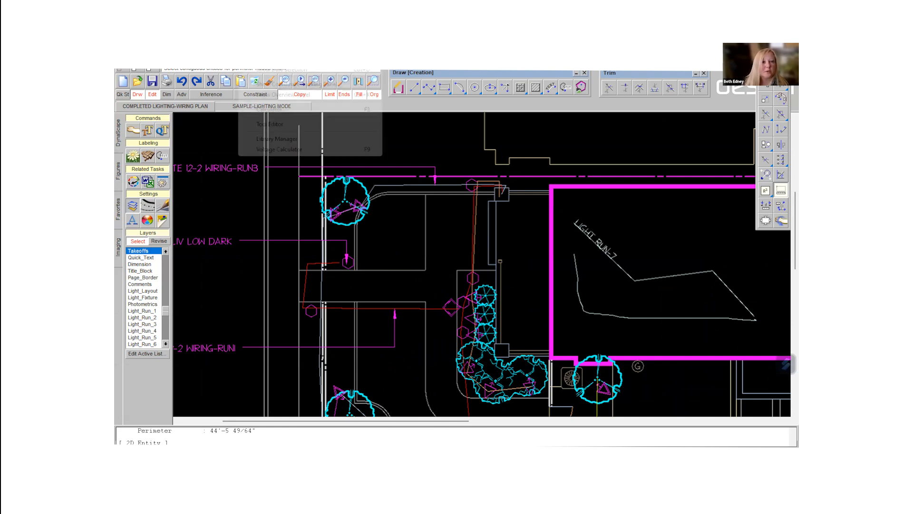
click(264, 149)
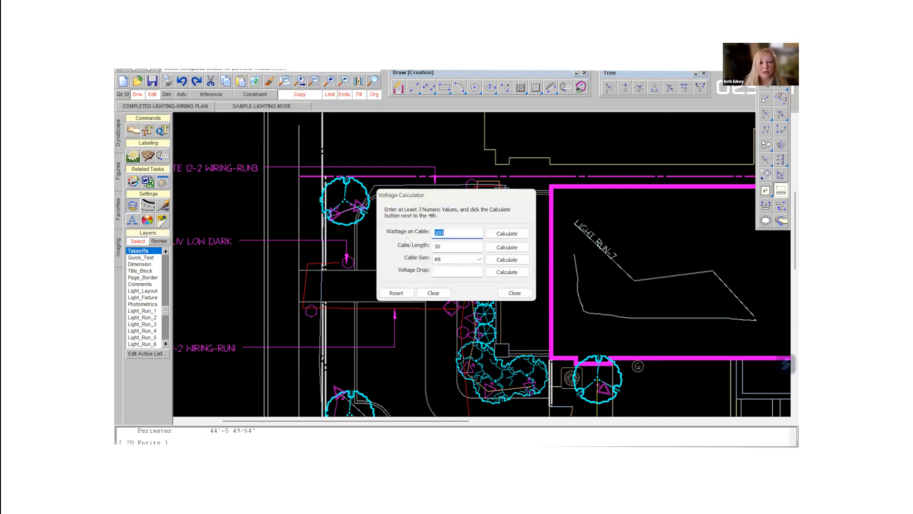
key(Tab)
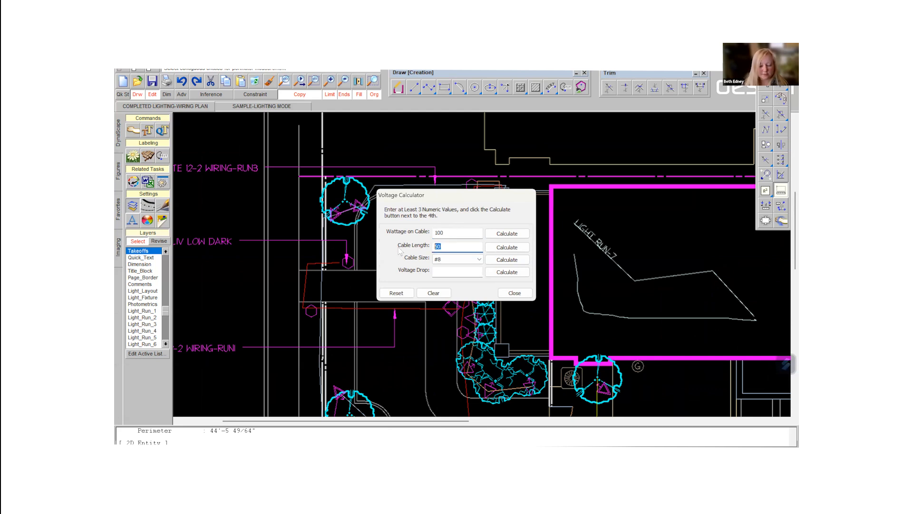
text(75)
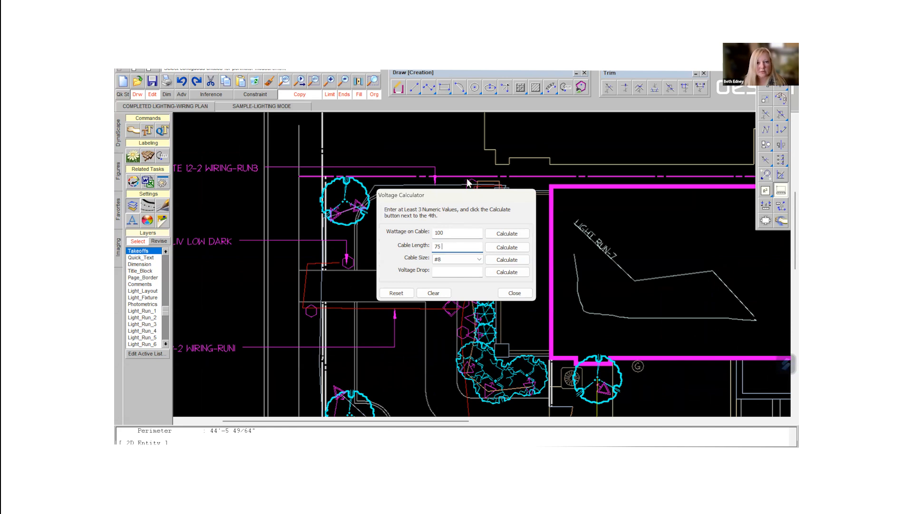
drag(461, 196, 686, 198)
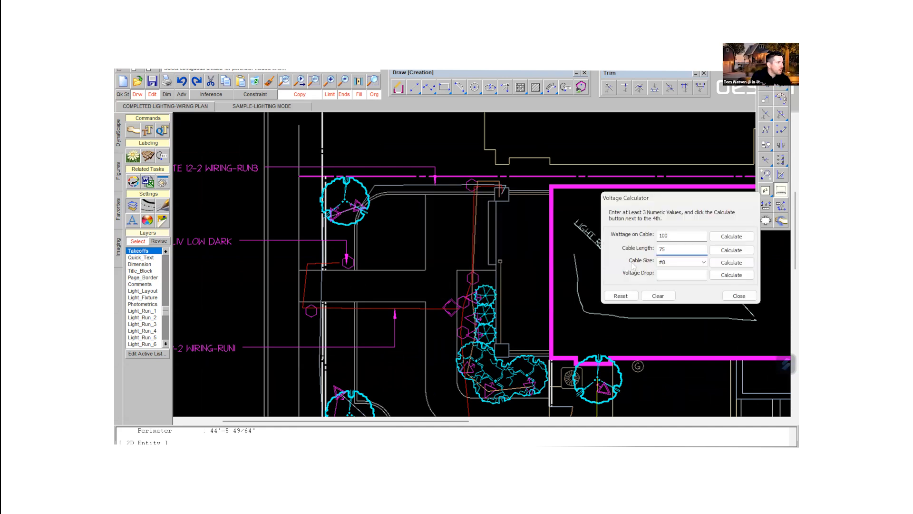
click(690, 263)
click(671, 314)
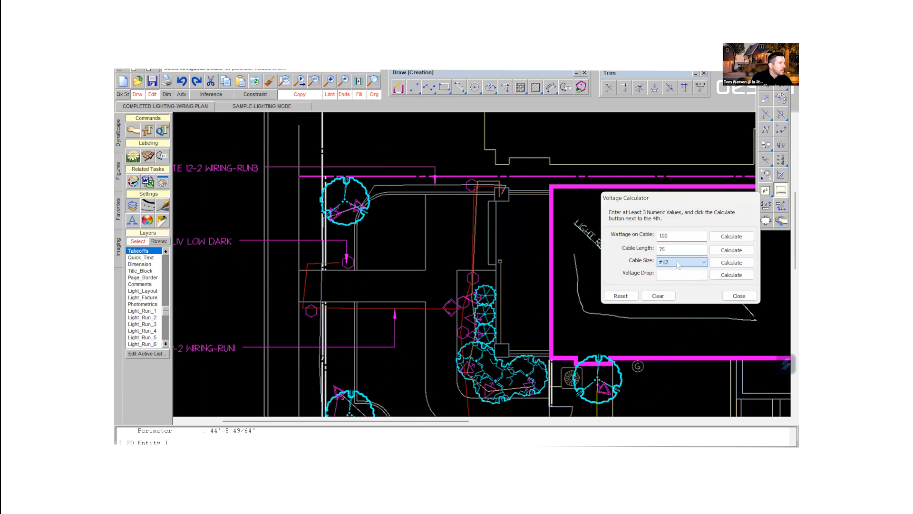
double_click(675, 236)
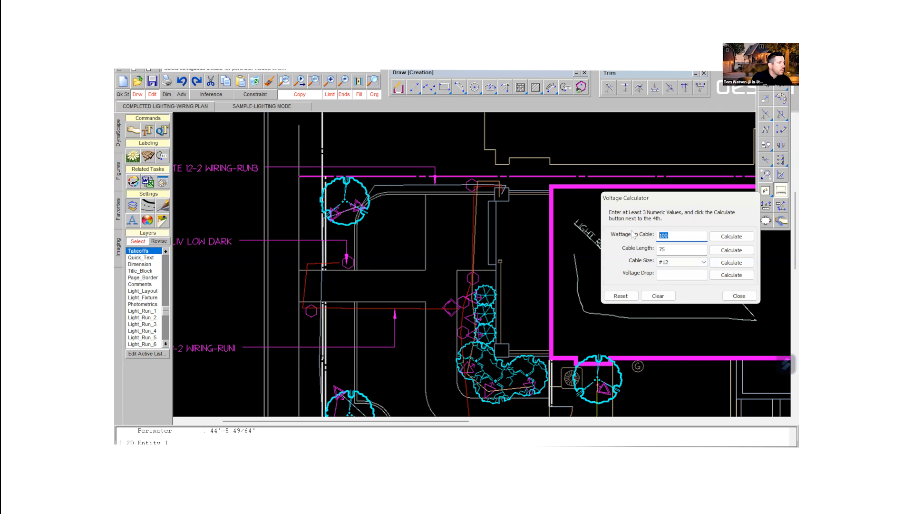
text(12)
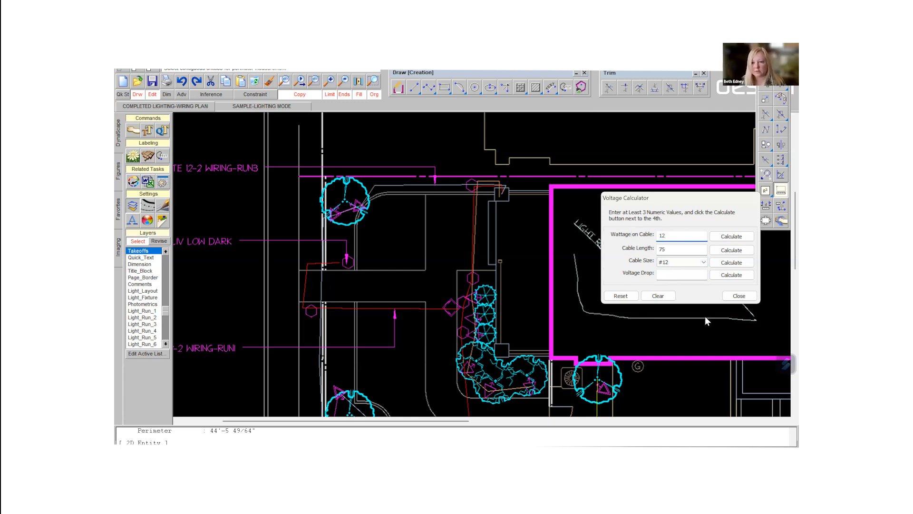
click(732, 277)
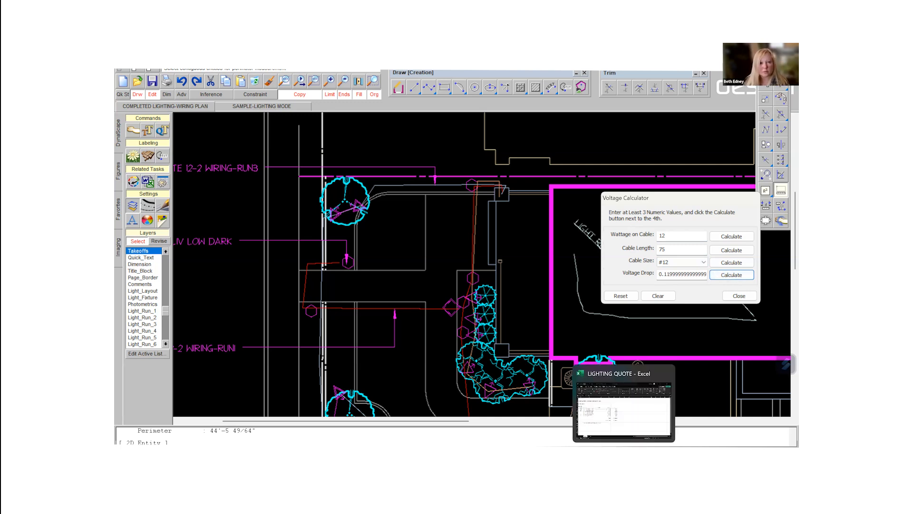
- Switch to the LIGHTING QUOTE workbook in Excel and enter .12 as the voltage drop for IN-LITE 12-2 WIRING-RUN1
click(624, 455)
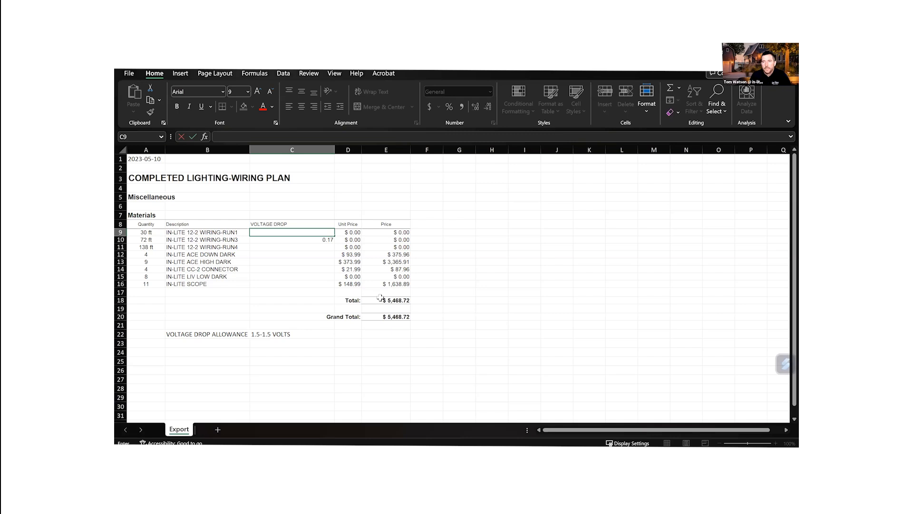
text(.12)
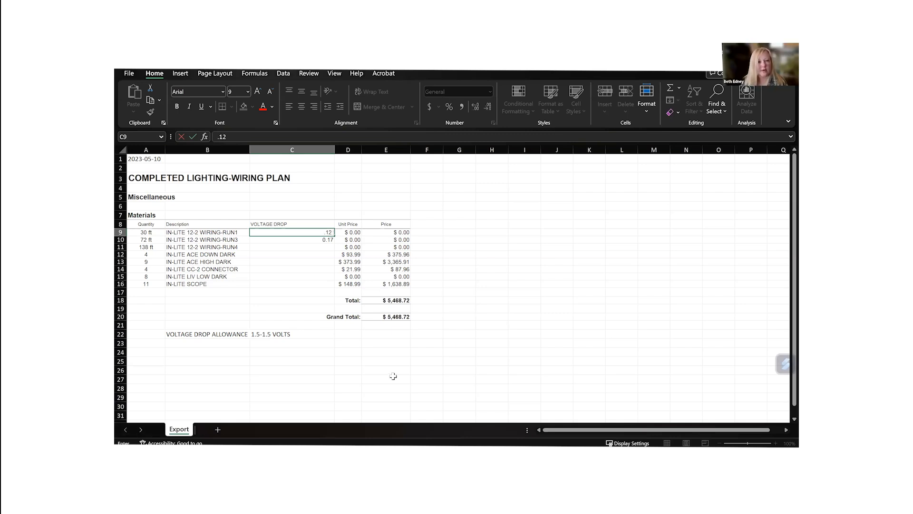
click(296, 247)
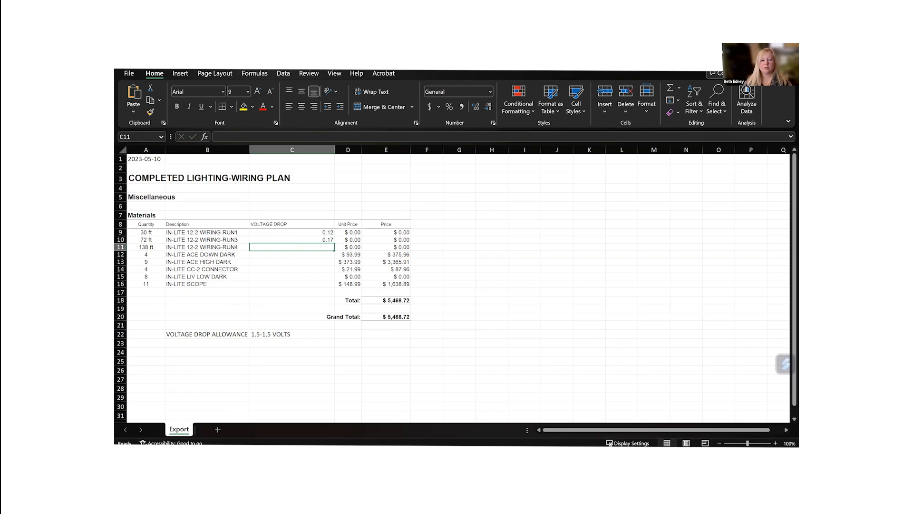
- Return to DynaScape Design, close the Voltage Calculator, and extend the horizontal WIRING-RUN1 line to meet the red wire beside the planting bed
key(alt+Tab)
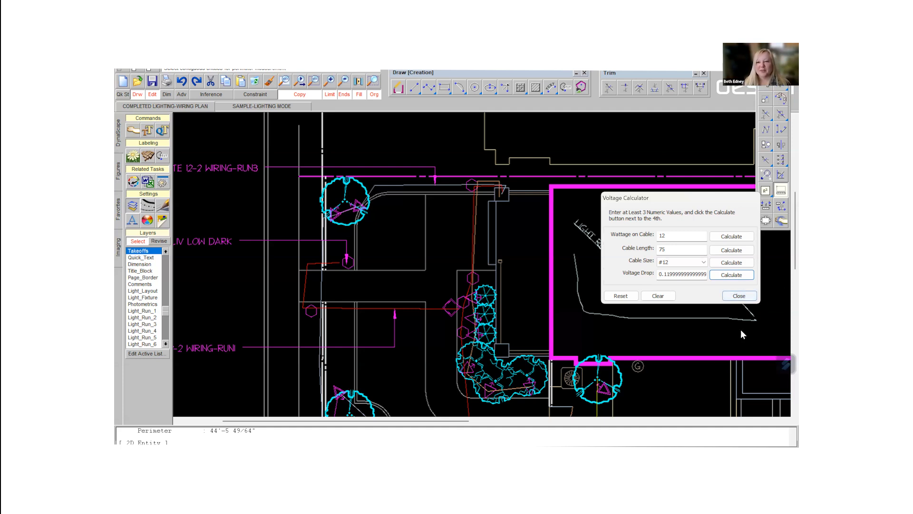
click(739, 296)
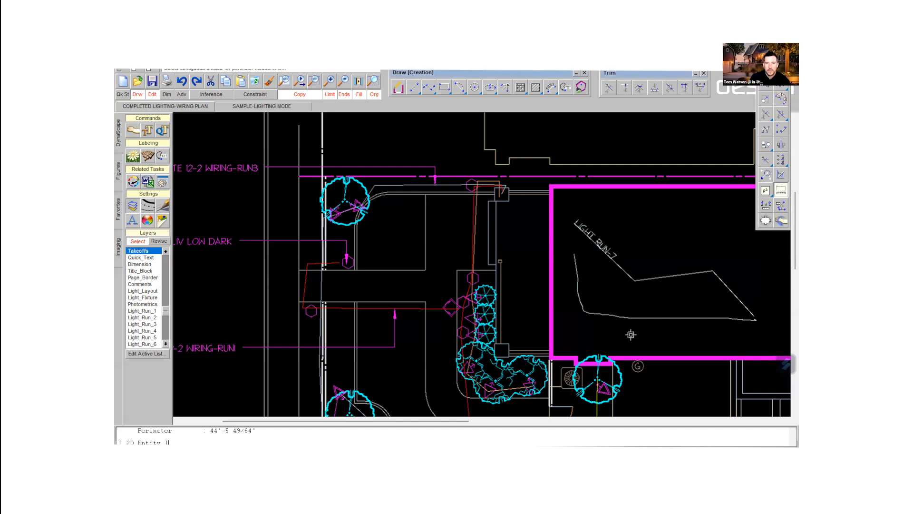
scroll(609, 318, down, 2)
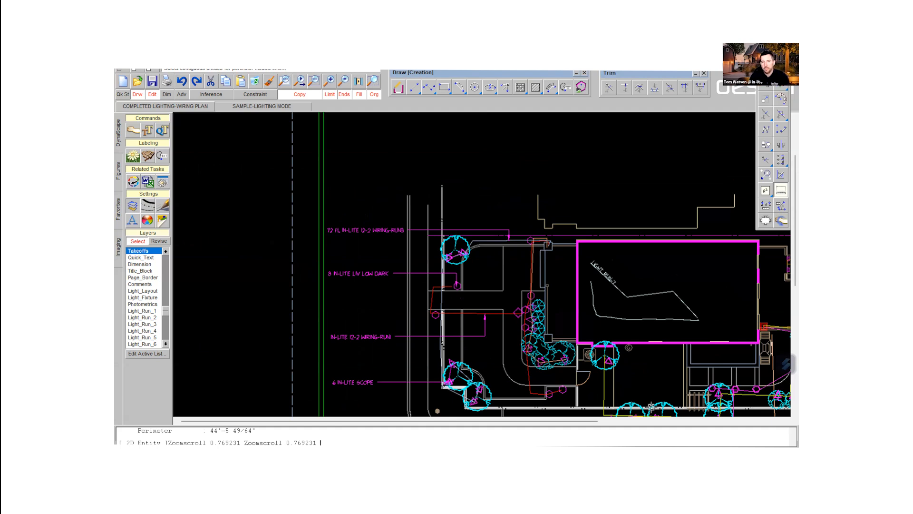
scroll(507, 313, up, 2)
scroll(507, 313, up, 5)
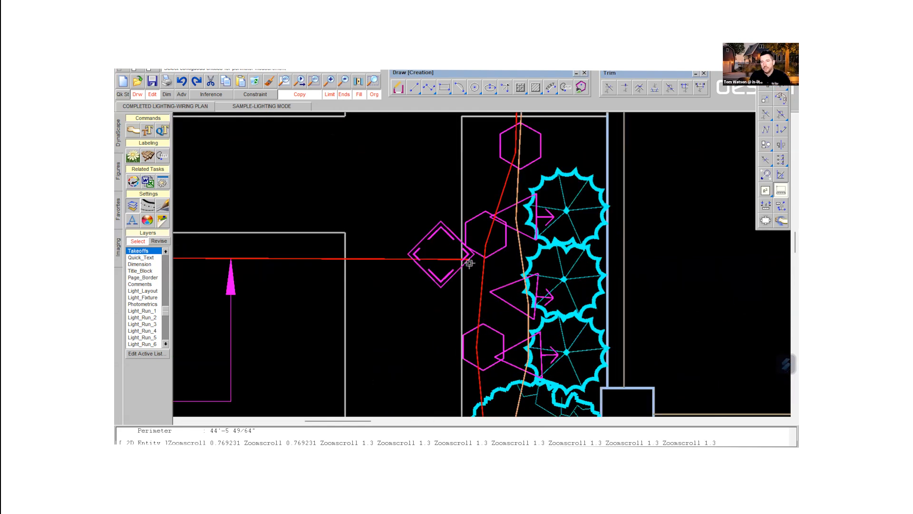
key(Escape)
click(478, 259)
click(478, 259)
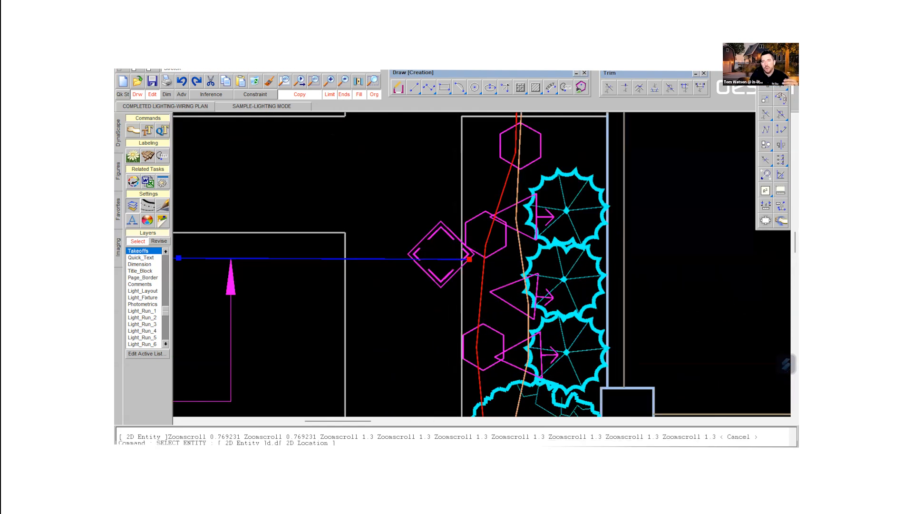
click(485, 260)
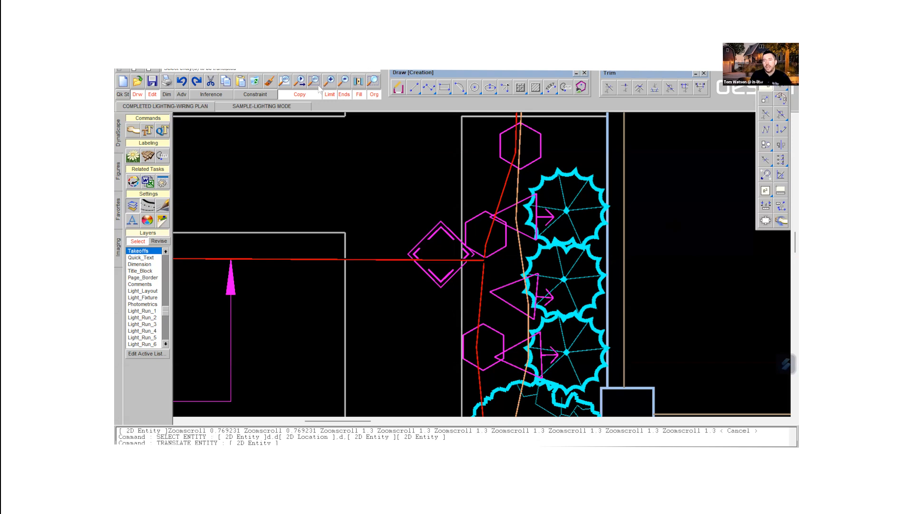
- With Copy mode off, move the diamond connector symbol onto the wire junction and the overlapping hexagonal fixture just above it
click(299, 94)
click(447, 231)
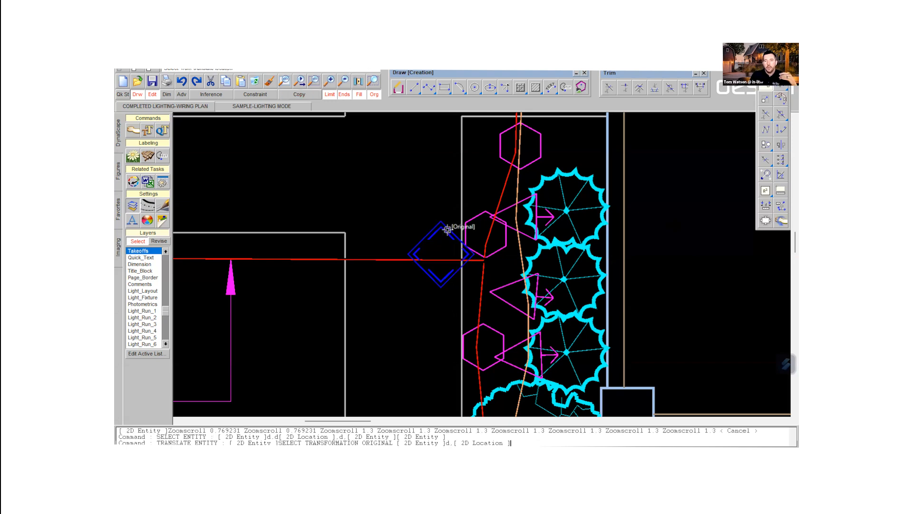
click(436, 232)
click(477, 239)
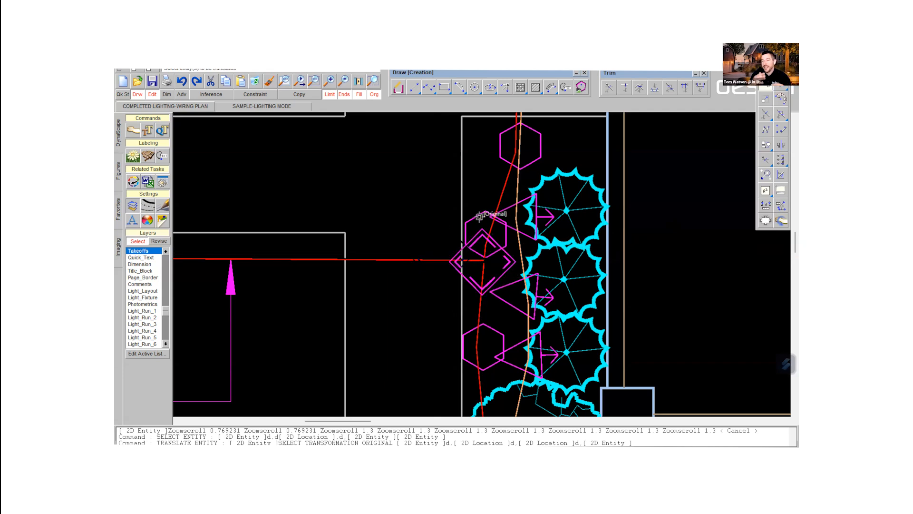
click(480, 217)
click(479, 218)
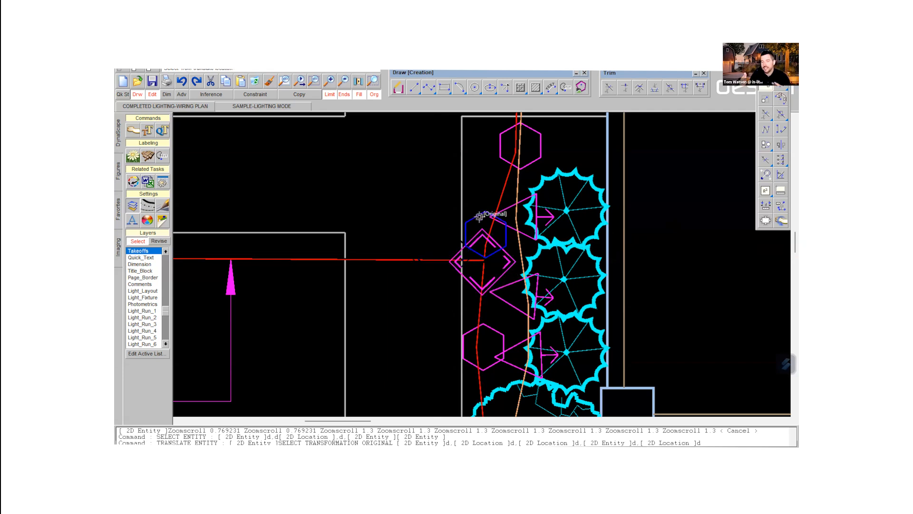
click(477, 192)
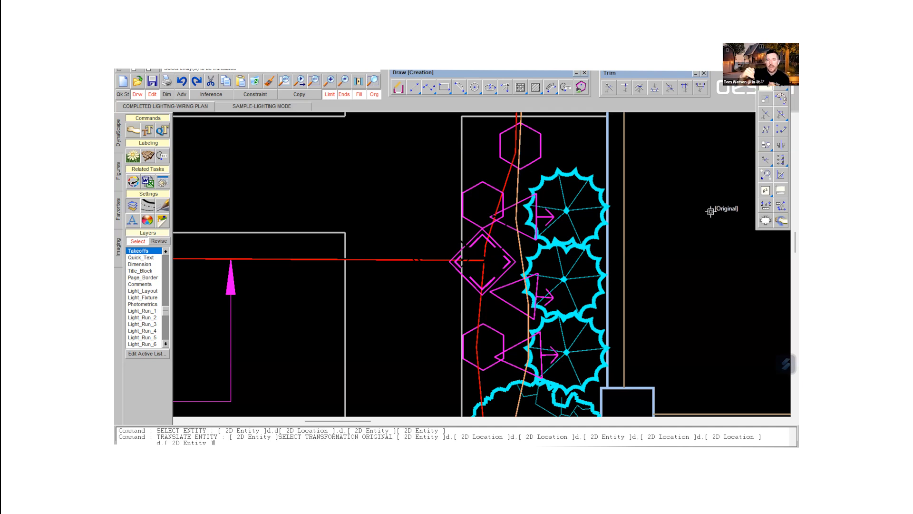
- Divide the red wire beside the planting bed at its junction with the horizontal WIRING-RUN1 line
click(764, 174)
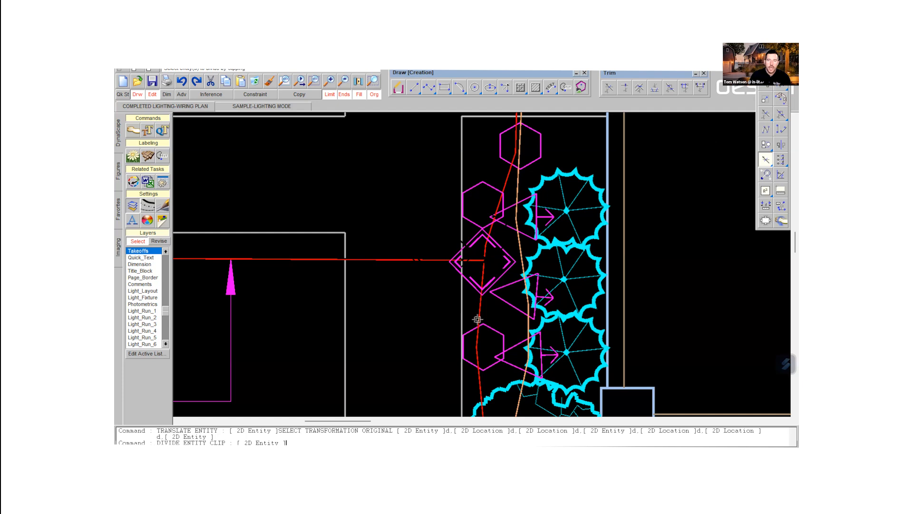
click(484, 273)
click(484, 272)
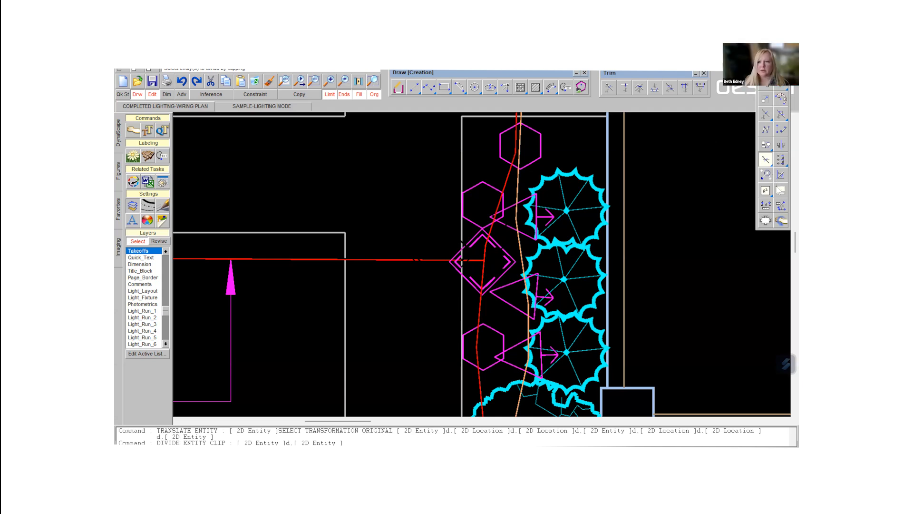
- Measure the lengths of the red wire's two portions, above and below the diamond connector
click(781, 190)
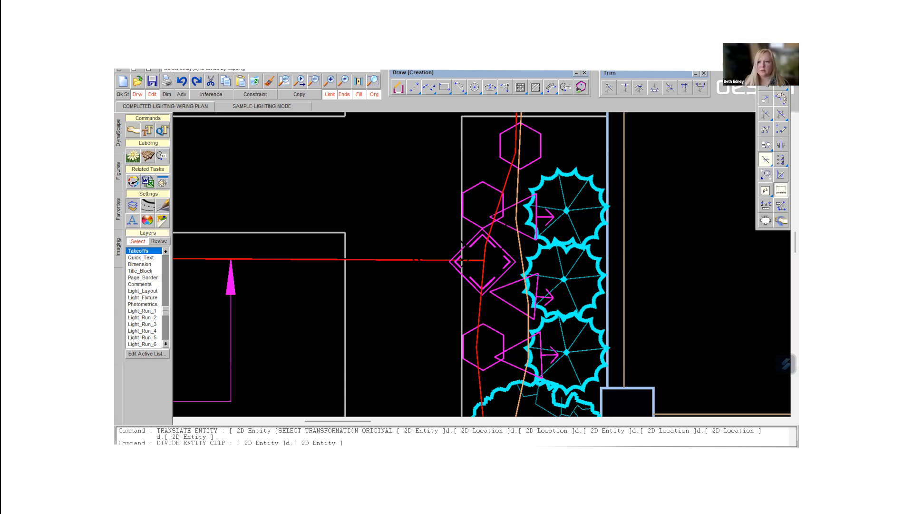
click(485, 253)
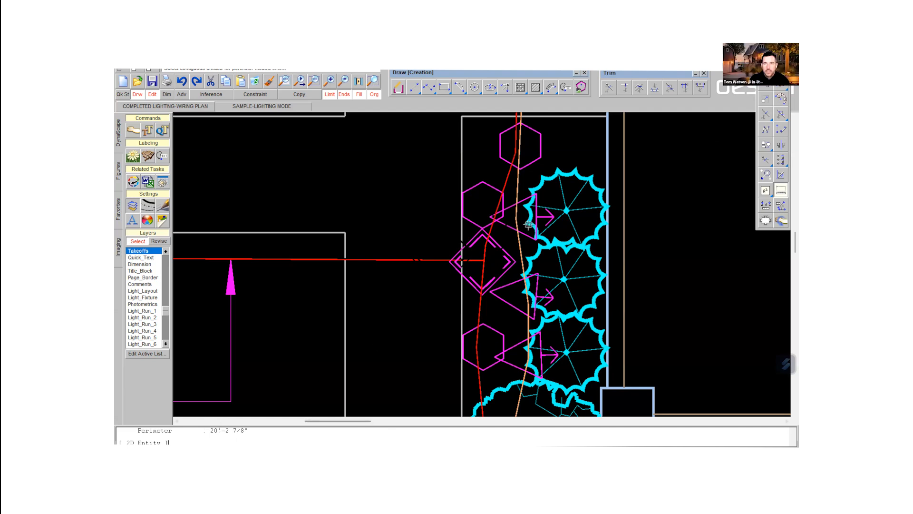
click(483, 270)
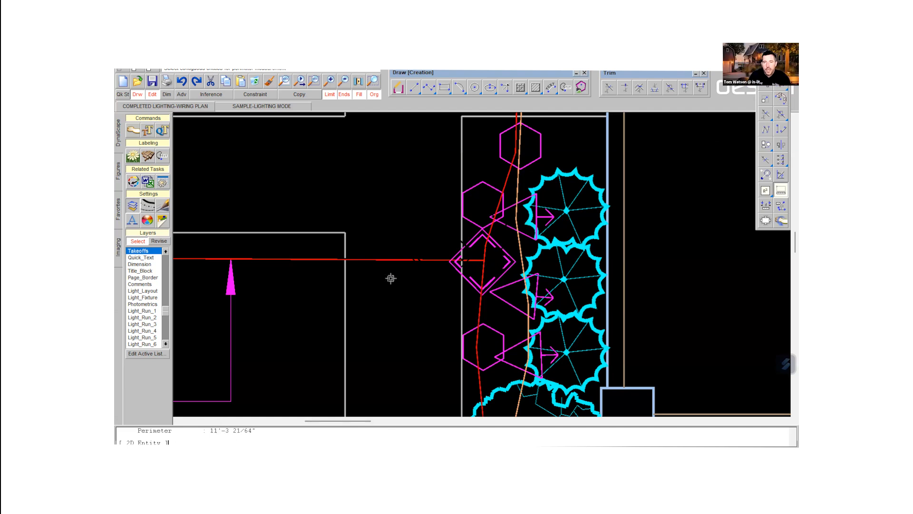
- Measure the length of the horizontal WIRING-RUN1 line leading to the diamond connector
click(403, 261)
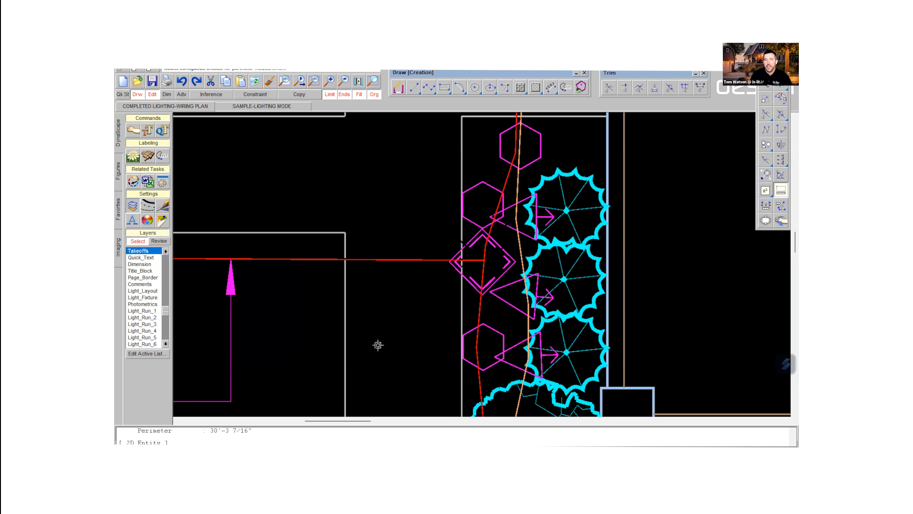
scroll(381, 308, down, 3)
scroll(381, 309, down, 4)
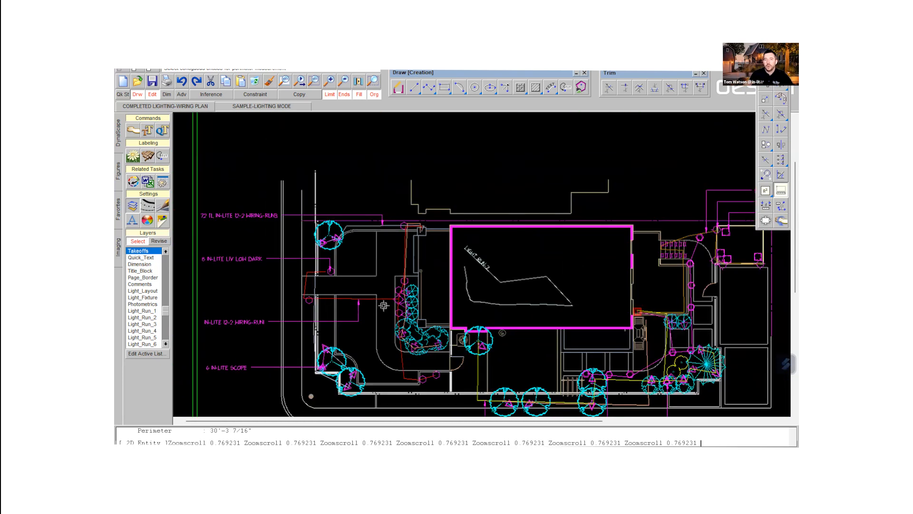
scroll(385, 308, down, 1)
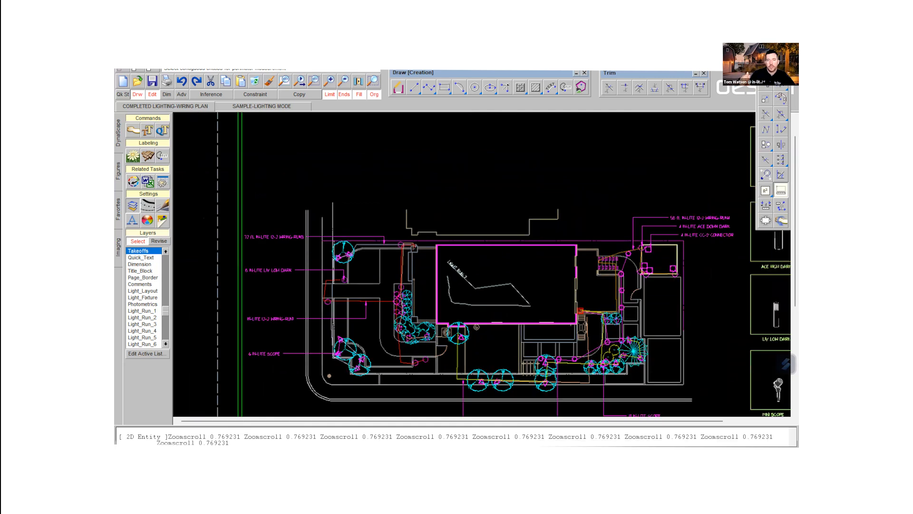
scroll(386, 314, down, 1)
mouse_move(387, 315)
middle_down()
mouse_move(372, 217)
mouse_move(372, 234)
mouse_move(381, 231)
middle_up()
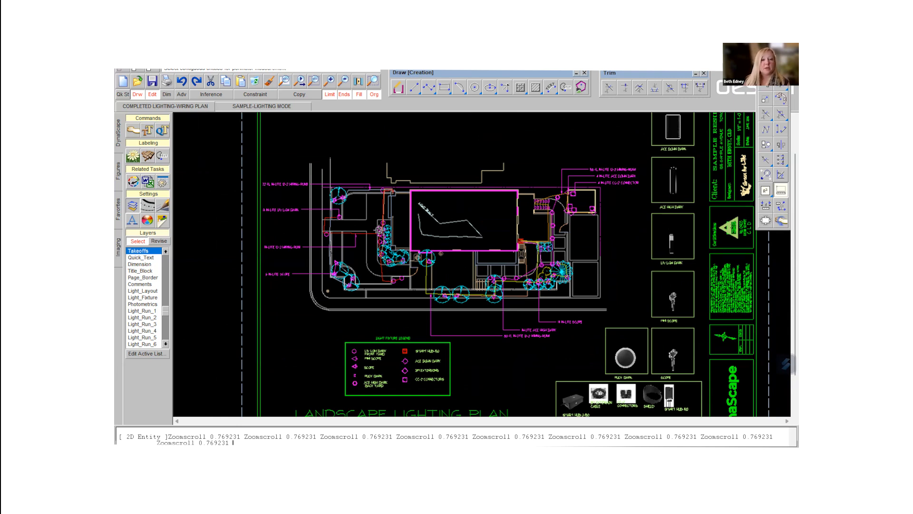
- Display the whole plan in Lighting Mode first and in Wiring Mode after that
click(162, 221)
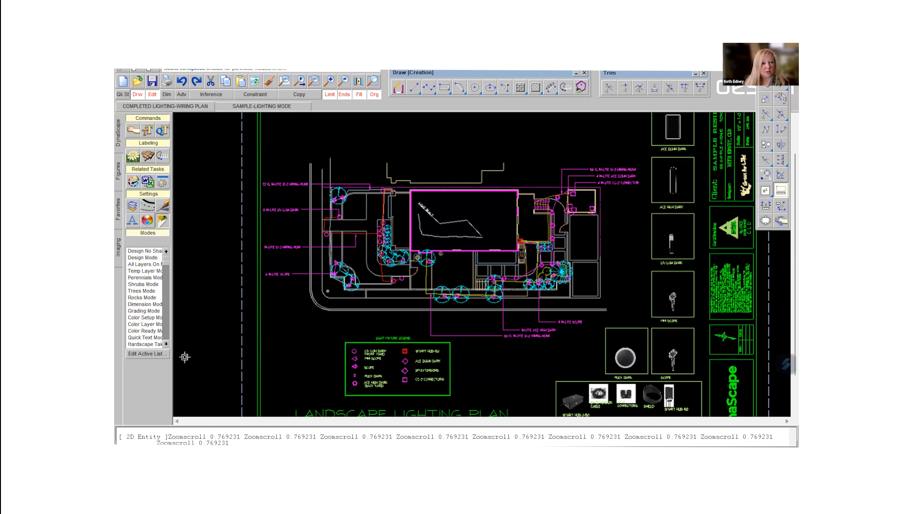
click(166, 344)
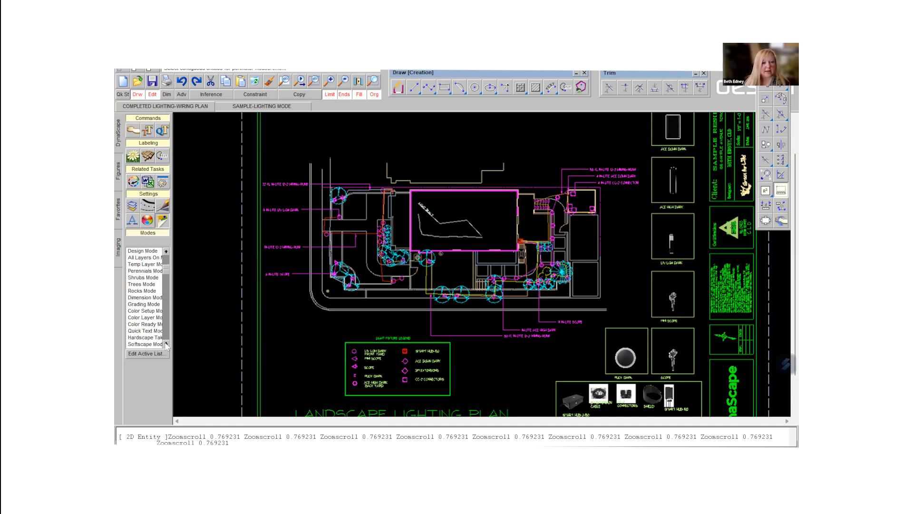
click(166, 344)
click(166, 344)
click(166, 344)
click(166, 344)
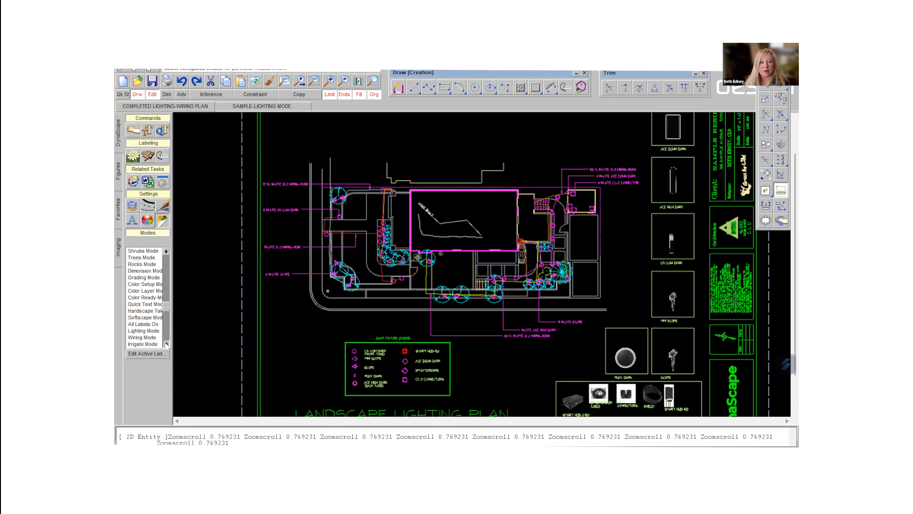
click(141, 338)
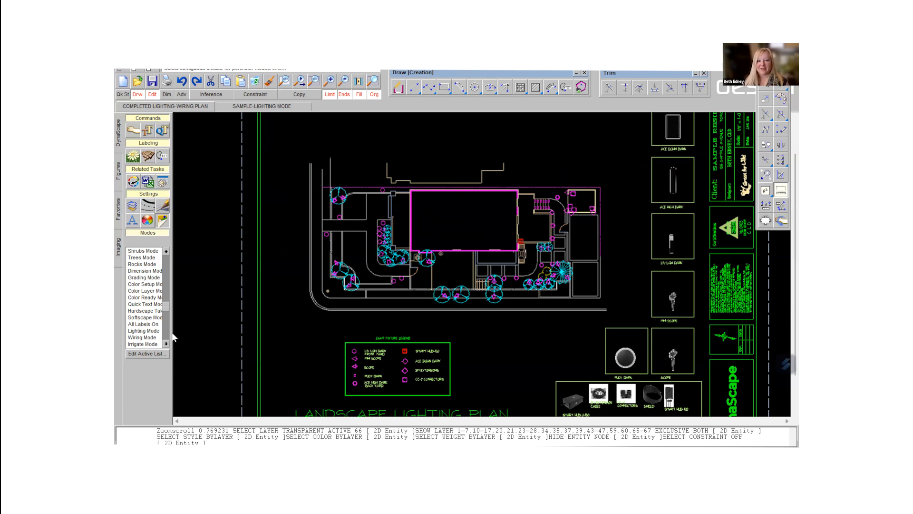
click(149, 339)
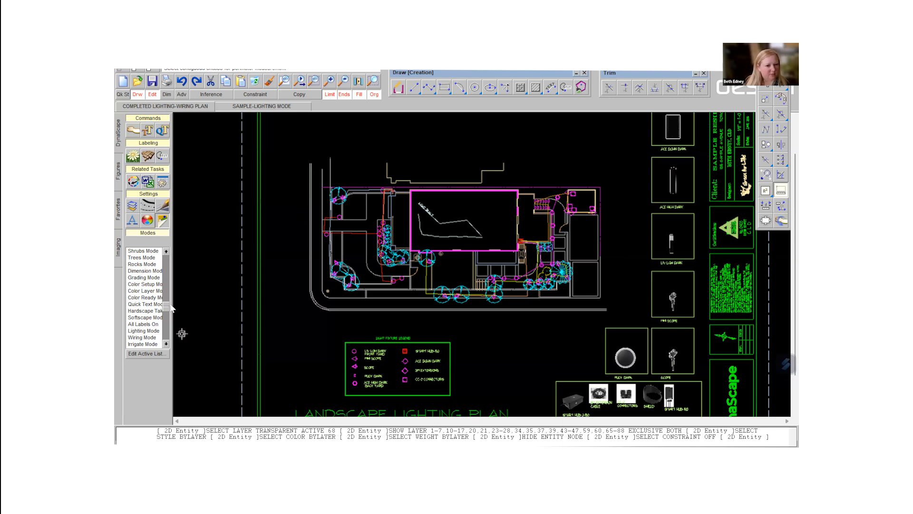
- Show all layers and check which layer the IN-LITE 12-2 WIRING-RUN3 label is on
drag(168, 305, 164, 259)
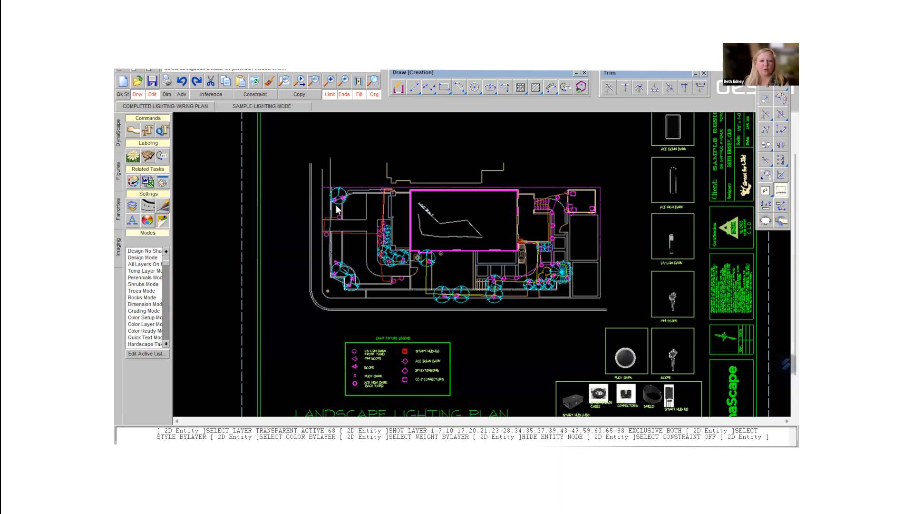
double_click(149, 265)
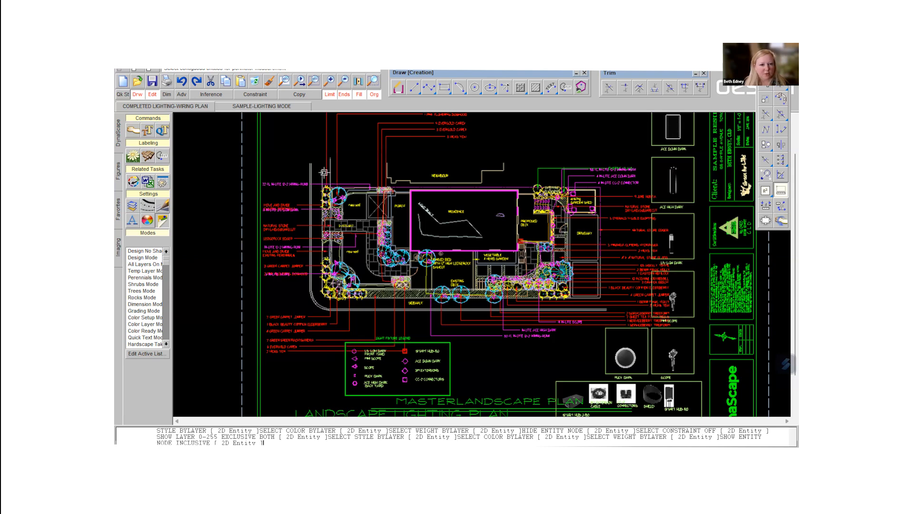
double_click(275, 184)
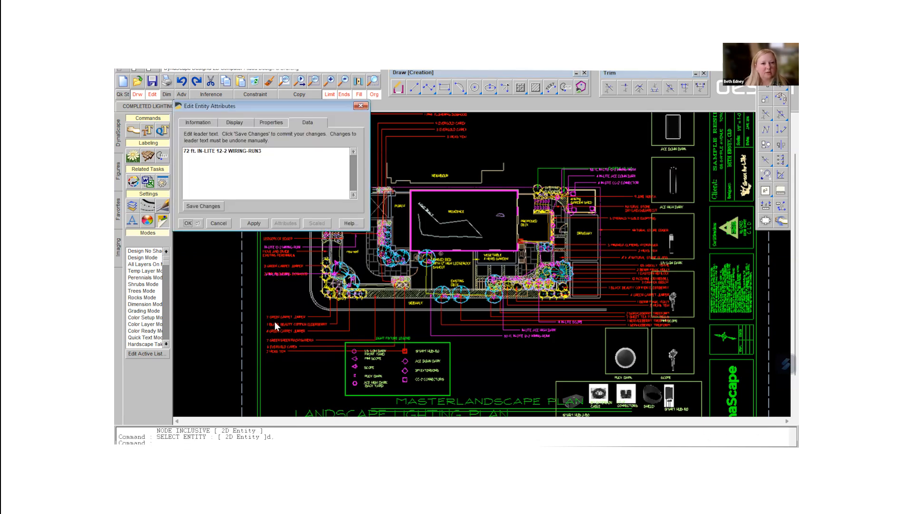
click(233, 124)
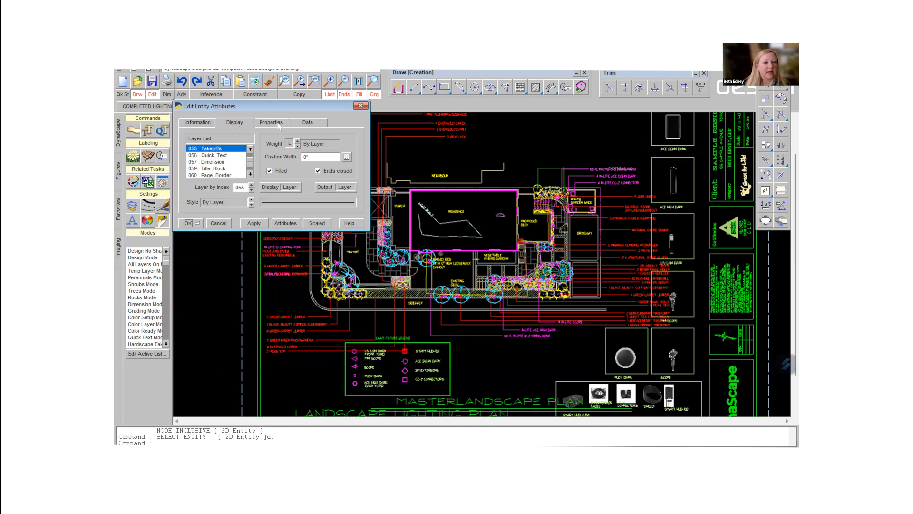
click(358, 107)
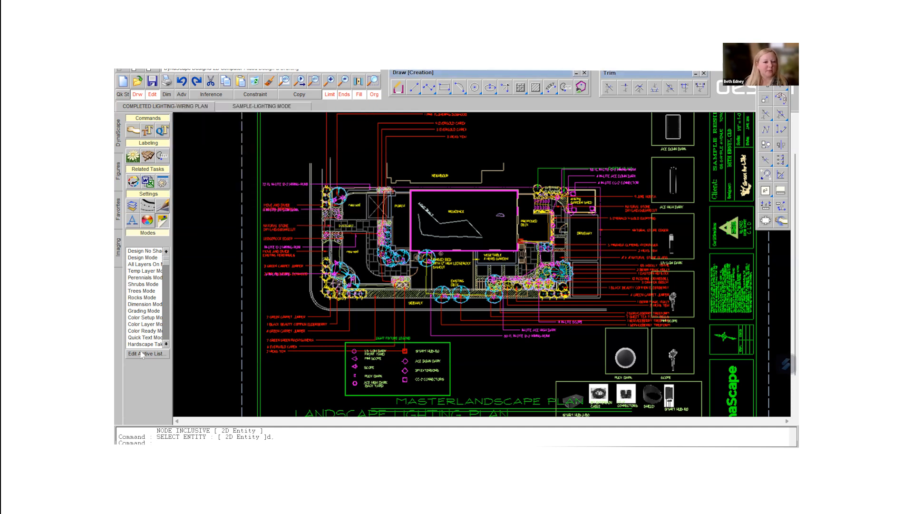
- Return the plan display from all layers to Wiring Mode
click(166, 344)
click(166, 343)
click(166, 344)
click(166, 343)
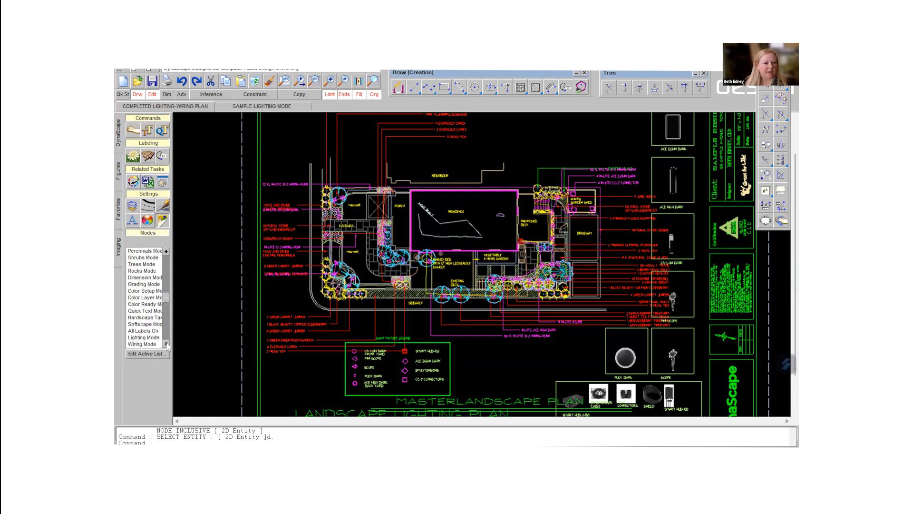
double_click(152, 344)
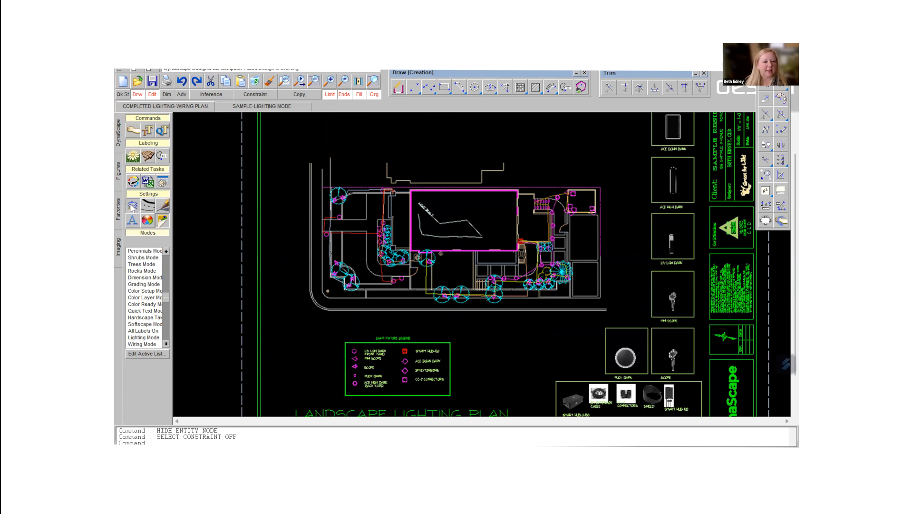
- Turn on layer 055 Takeoffs in the Layer Table Editor so the takeoff labels show with the wiring
click(132, 205)
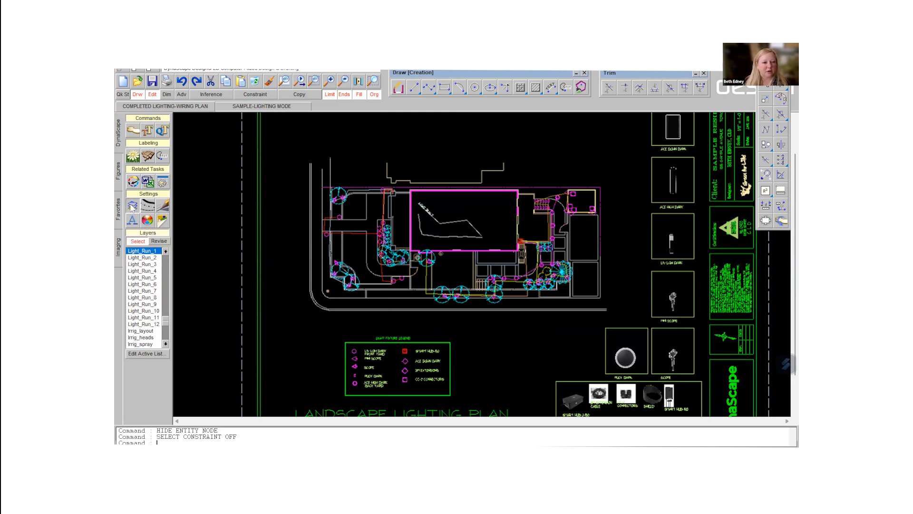
click(151, 355)
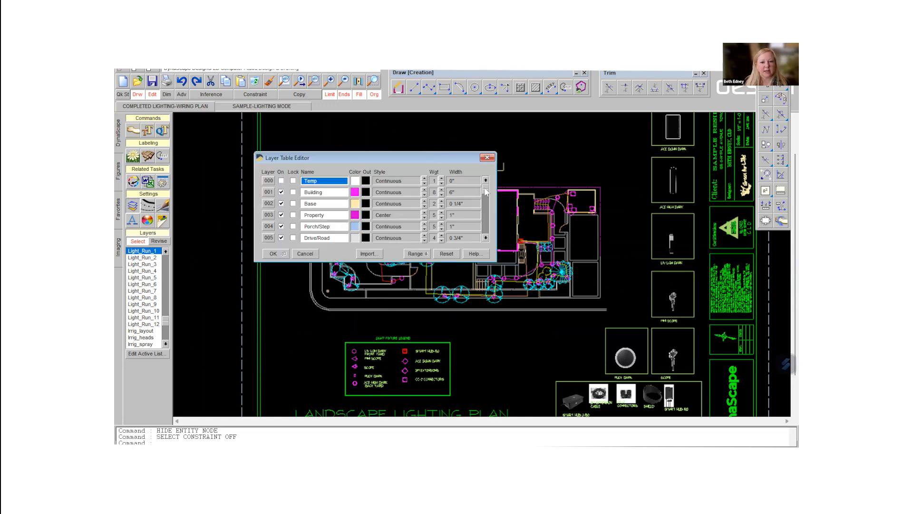
drag(486, 191, 486, 202)
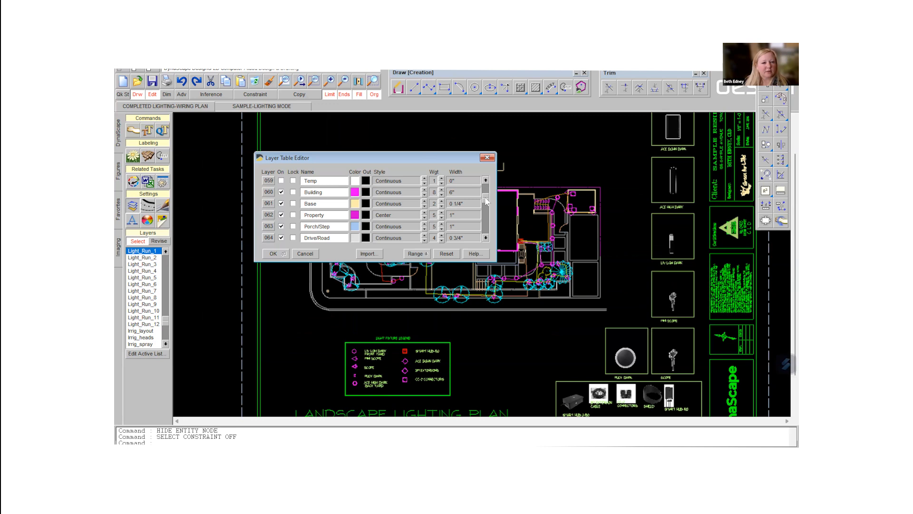
click(486, 181)
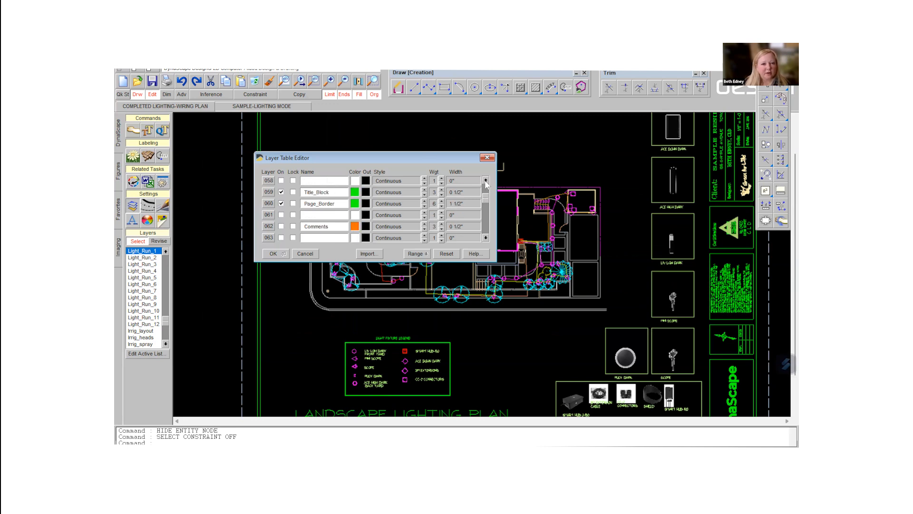
scroll(486, 182, up, 1)
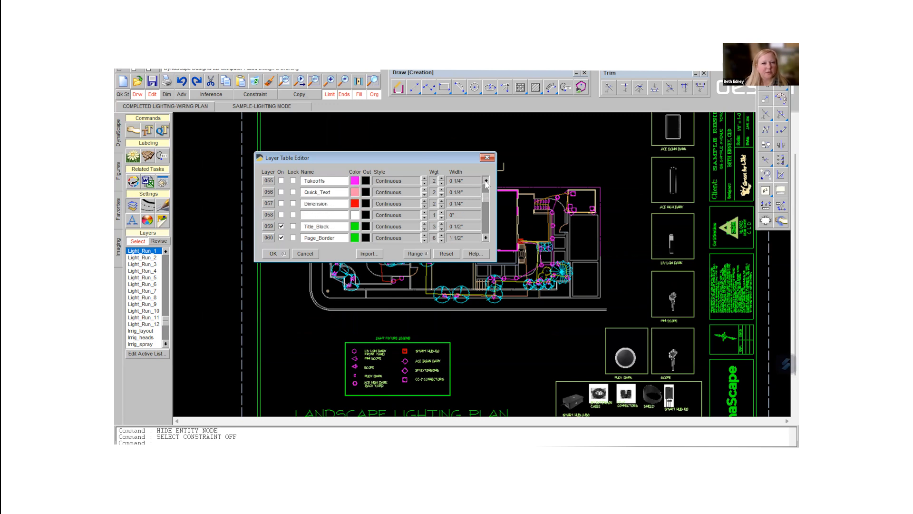
click(281, 180)
click(283, 254)
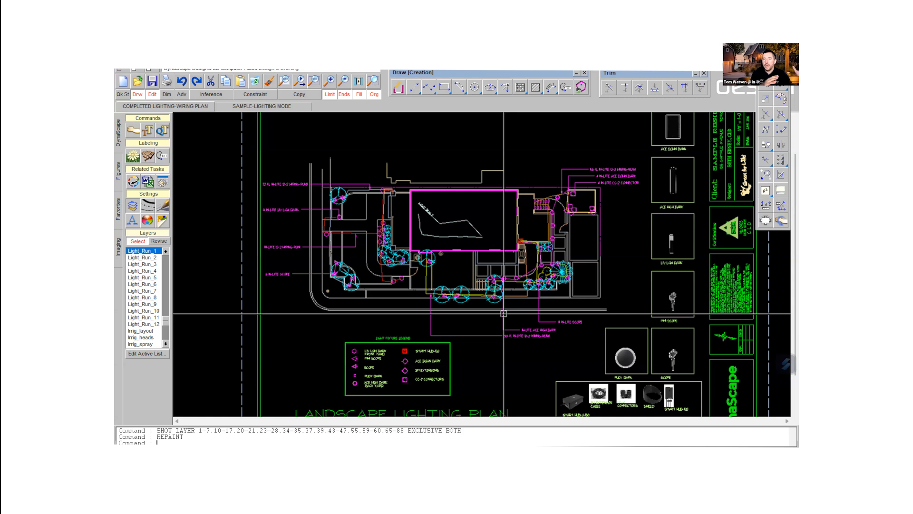
- Delete the sample polylines and the LIGHT RUN 2 flow text inside the house outline
click(255, 81)
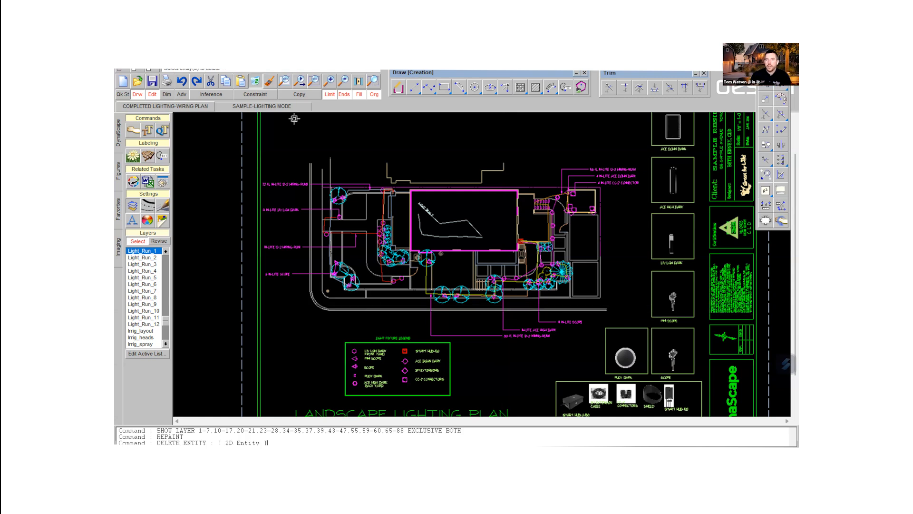
click(449, 219)
click(428, 209)
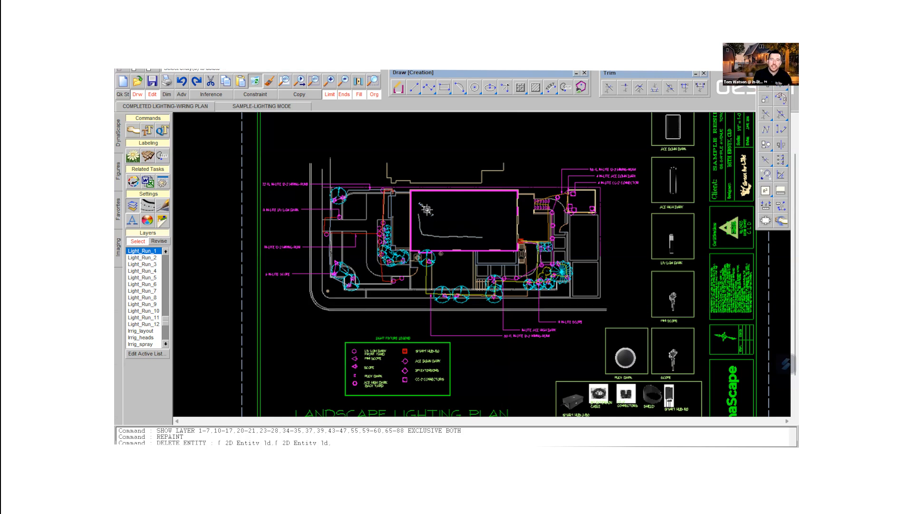
click(428, 237)
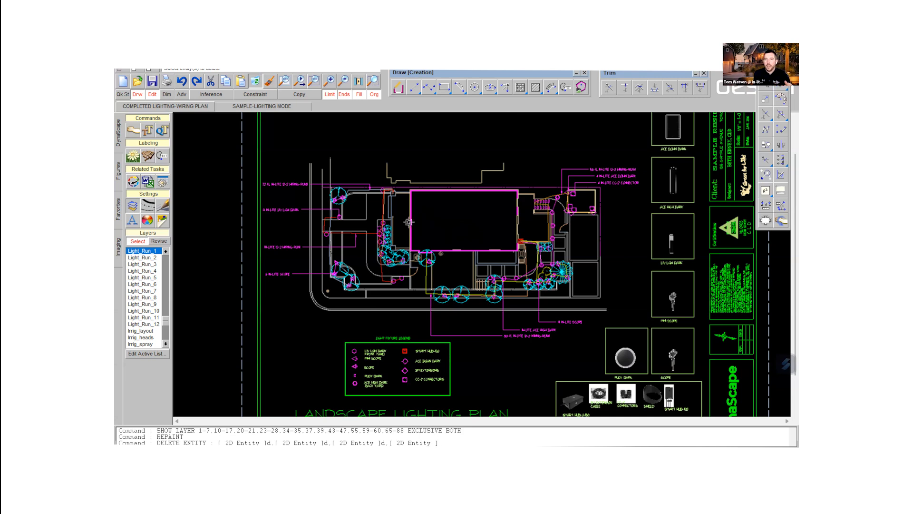
- Check the layer assigned to the horizontal red wire running to the planting bed
scroll(364, 190, up, 5)
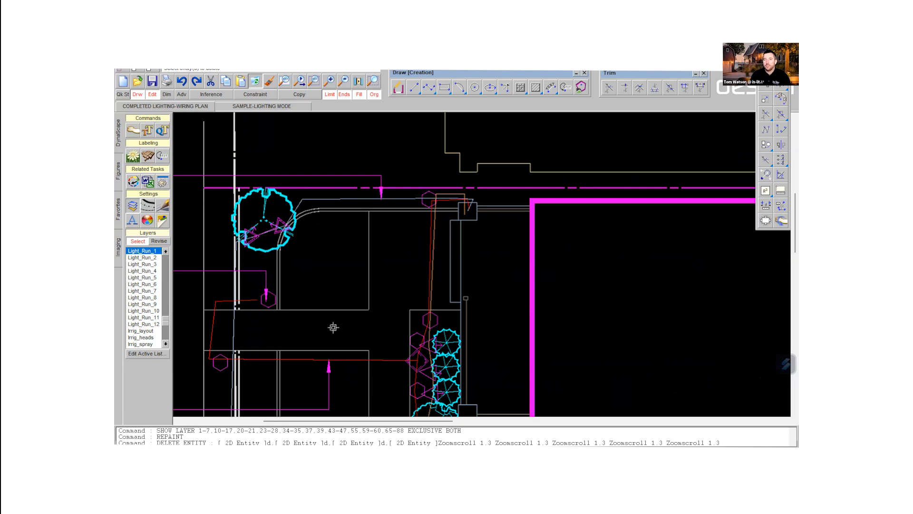
double_click(311, 361)
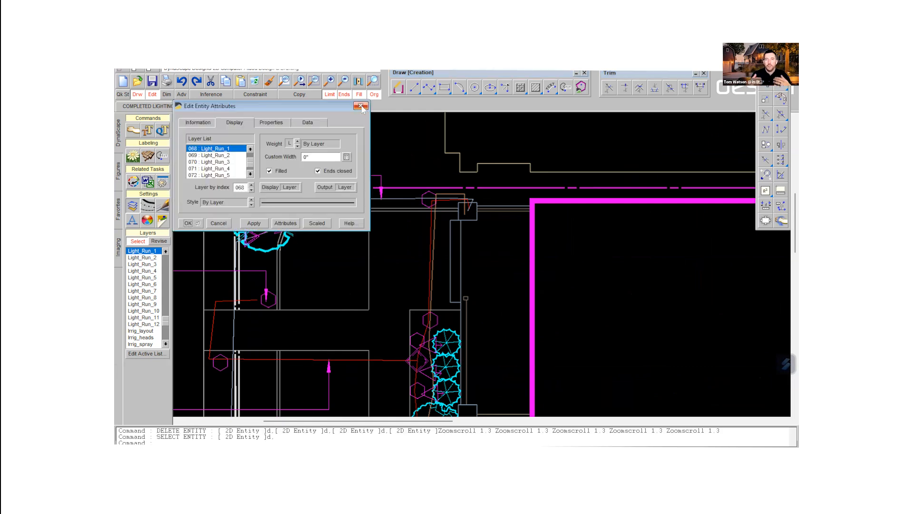
click(361, 106)
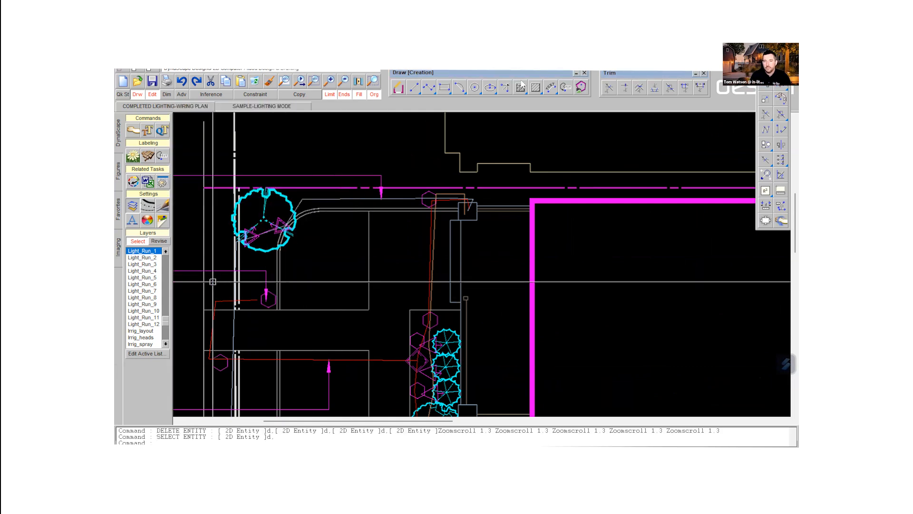
- Insert the flow text "12-2 RUN 1" along the red wire, using the Architectural font, left-justified and grouped
click(550, 88)
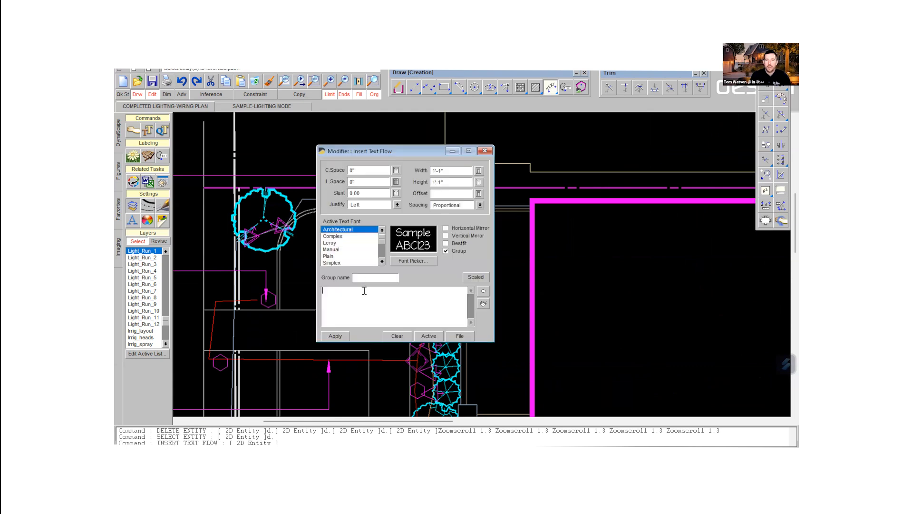
text(12-2 RUN 1)
click(335, 336)
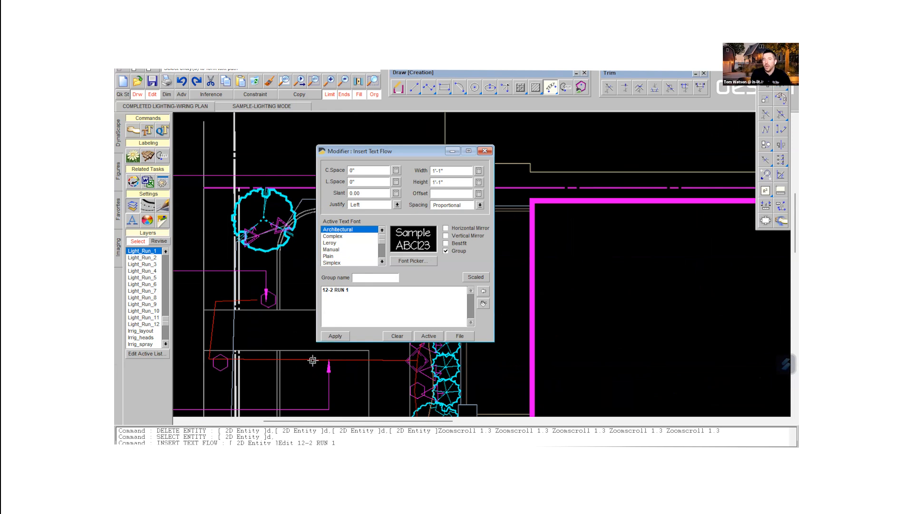
click(312, 360)
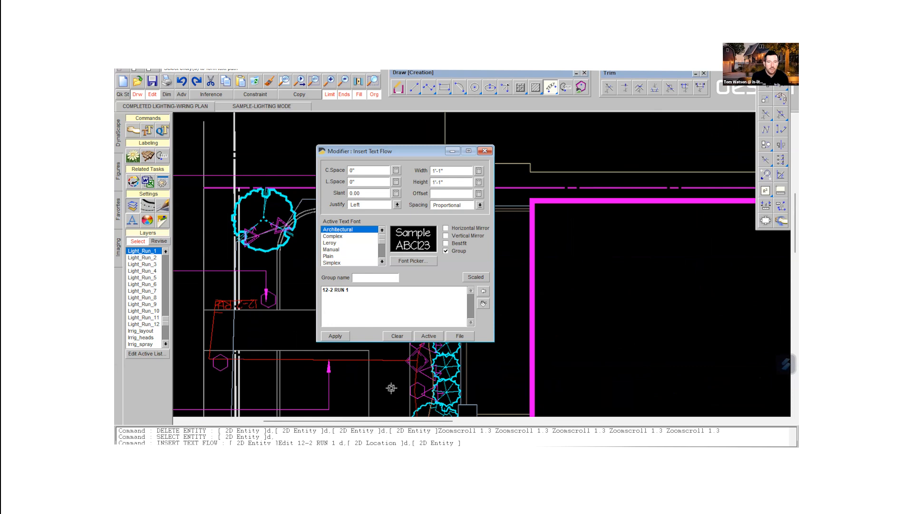
click(485, 151)
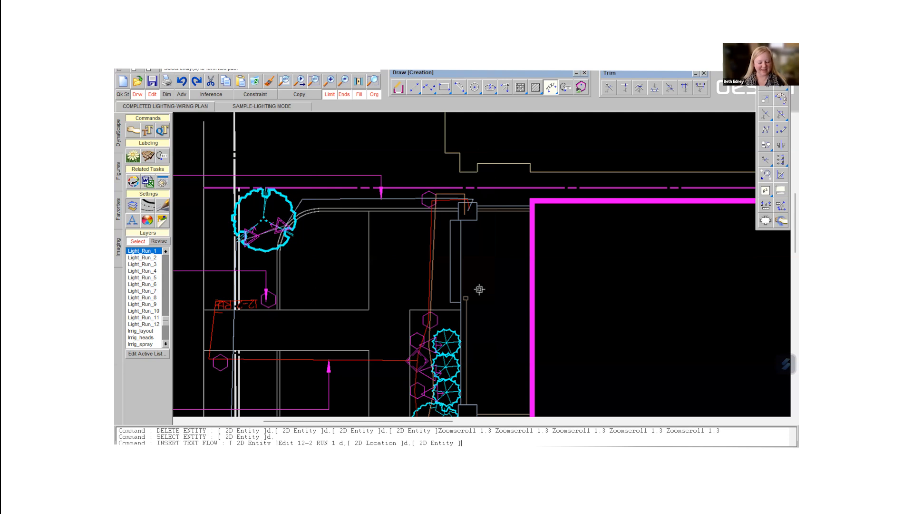
click(344, 81)
scroll(476, 295, down, 2)
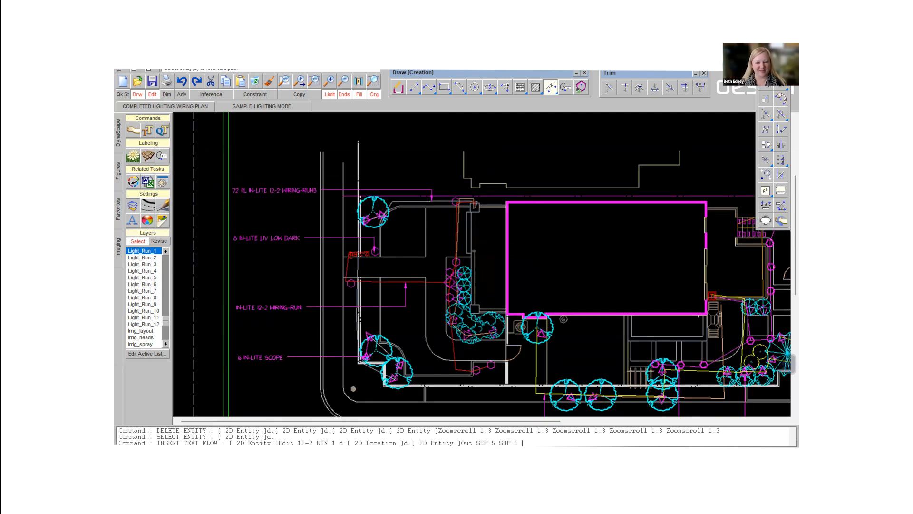
scroll(458, 296, down, 3)
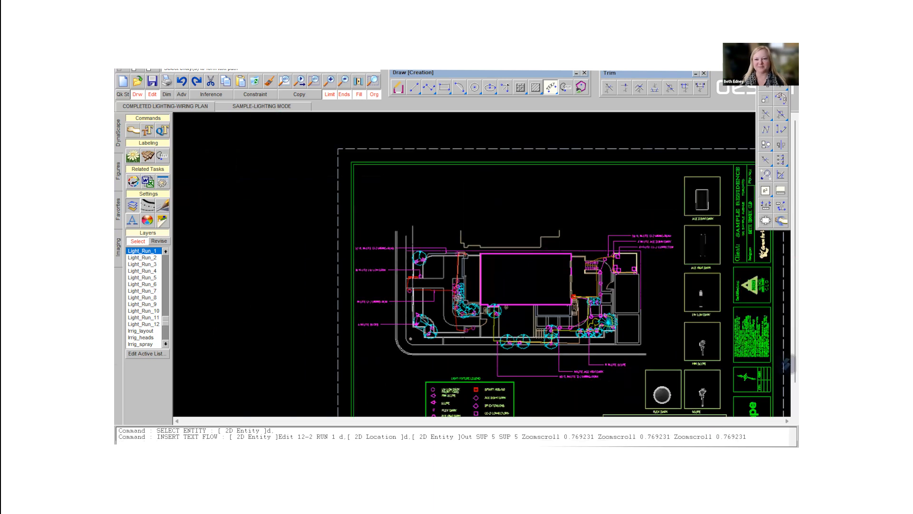